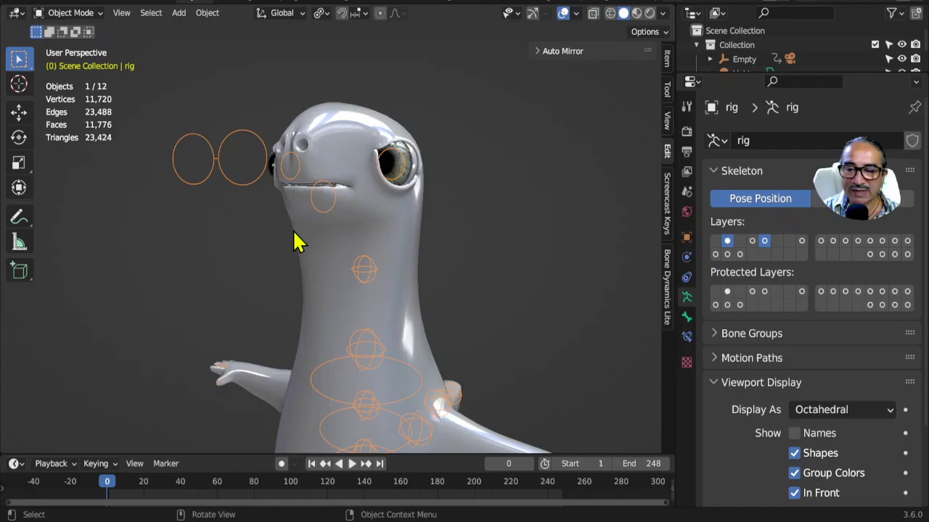
Enter Pose Mode and move the eye control bone around in front of the face to test the eyes' tracking.
key(ctrl+Tab)
click(224, 172)
middle_drag(240, 240, 302, 244)
key(g)
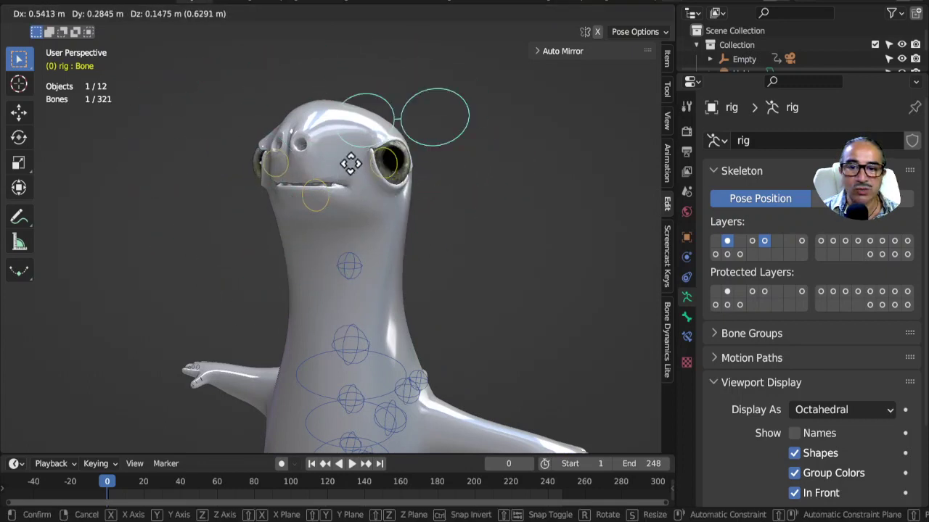
right_click(402, 221)
middle_drag(448, 253, 270, 259)
key(g)
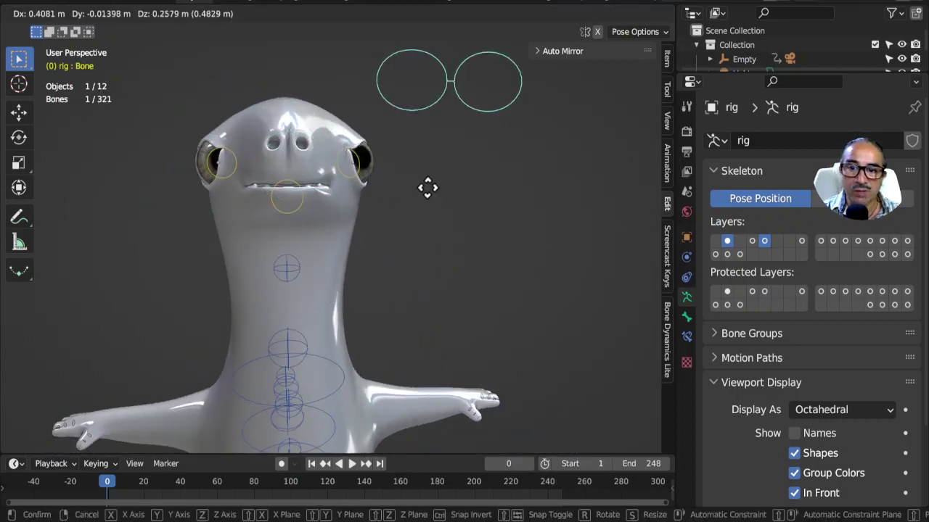
click(457, 228)
middle_drag(456, 228, 380, 249)
key(g)
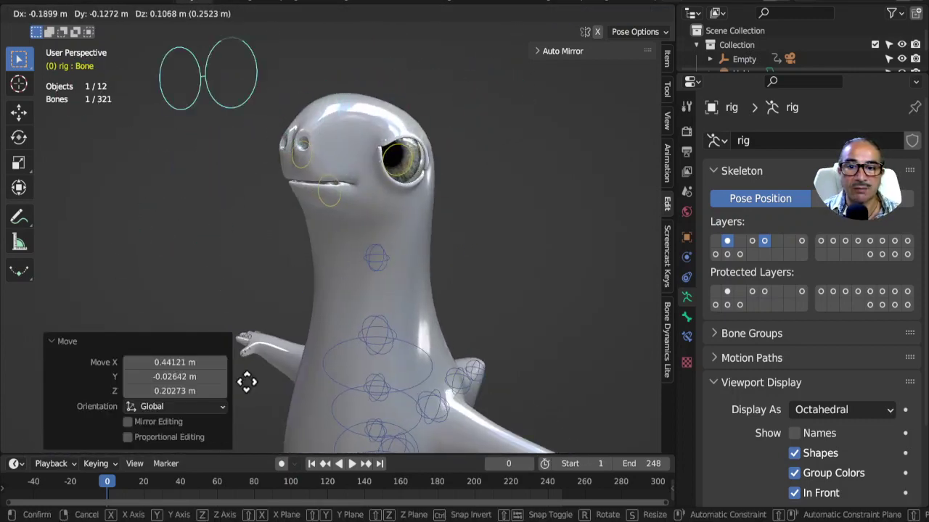
click(333, 297)
middle_drag(341, 311, 366, 301)
key(g)
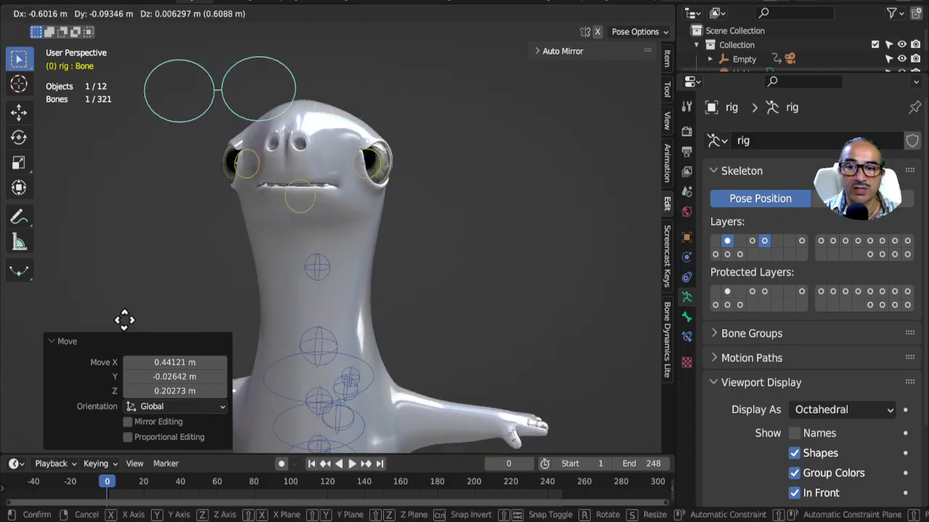
right_click(242, 295)
middle_drag(363, 265, 240, 269)
key(g)
click(206, 280)
key(g)
right_click(369, 278)
middle_drag(322, 281, 375, 245)
key(g)
right_click(418, 270)
Try rotating the bouche control bone, including free trackball rotation from the front, to open the mouth.
click(352, 210)
scroll(407, 214, up, 2)
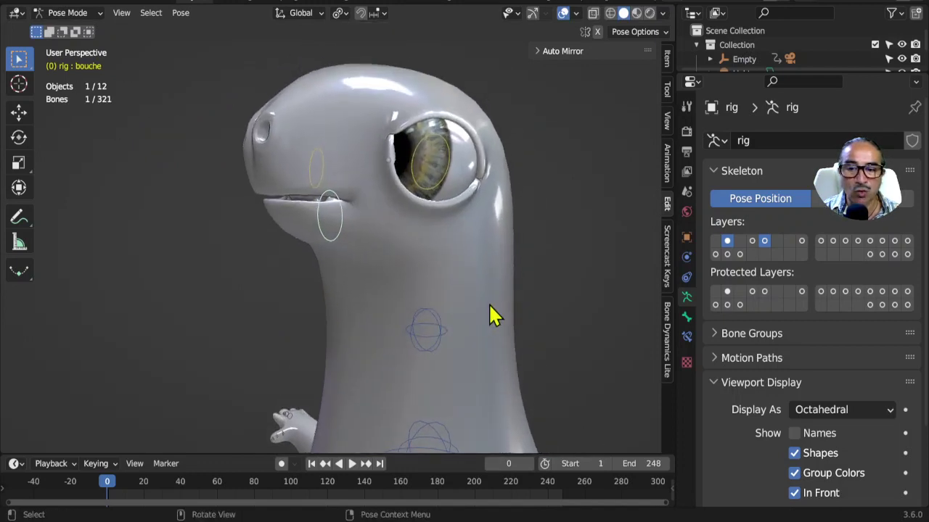
key(r)
right_click(485, 251)
middle_drag(486, 251, 402, 297)
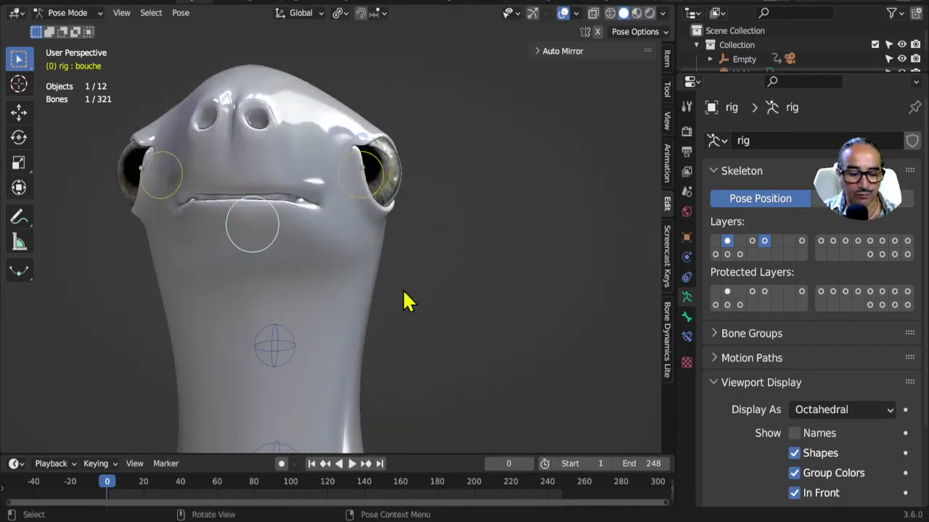
key(KP_1)
scroll(355, 304, down, 3)
key(KP_5)
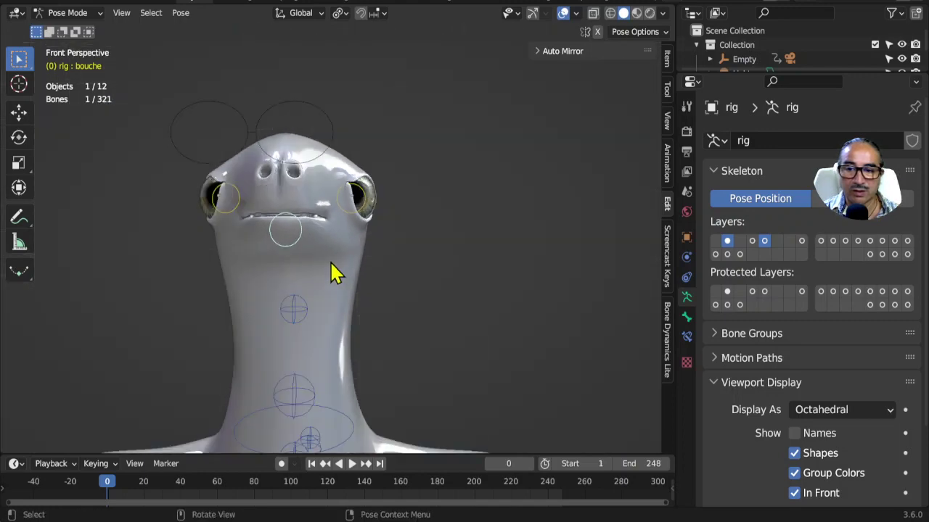
key(r)
key(r)
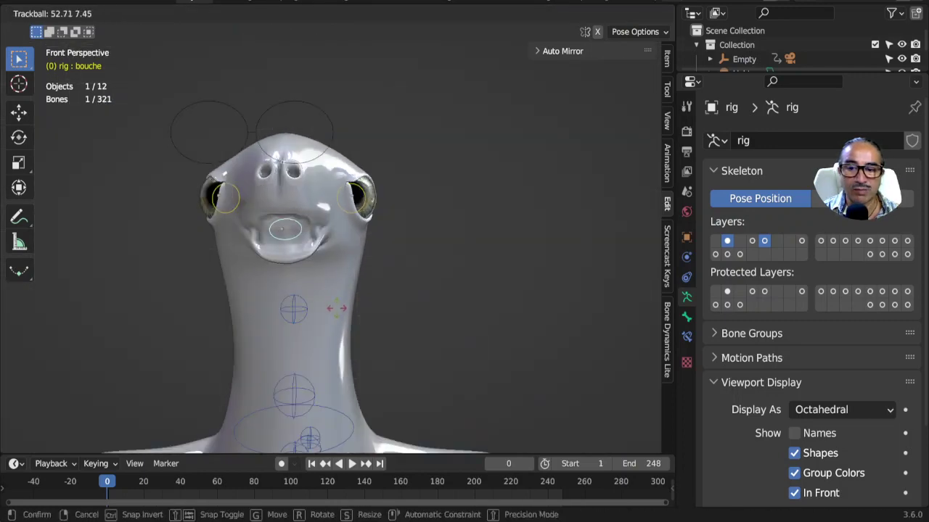
right_click(326, 296)
middle_drag(326, 296, 269, 317)
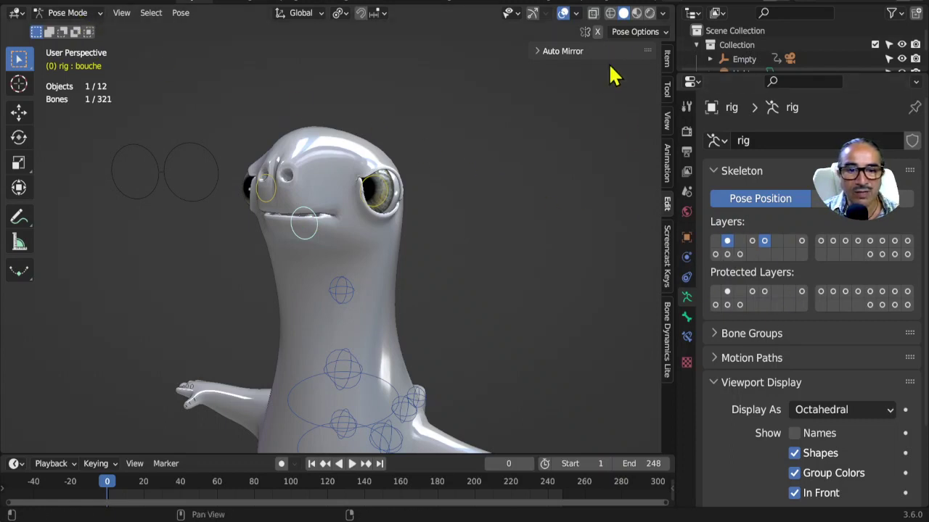
Reveal the bones on all armature layers, and isolate the layer that holds the eye and mouth controls.
click(210, 198)
click(317, 224)
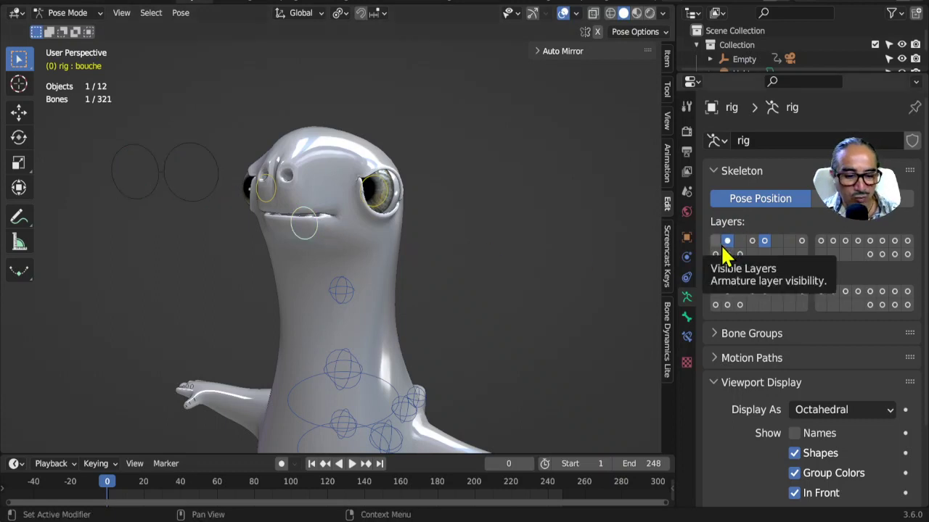
click(723, 250)
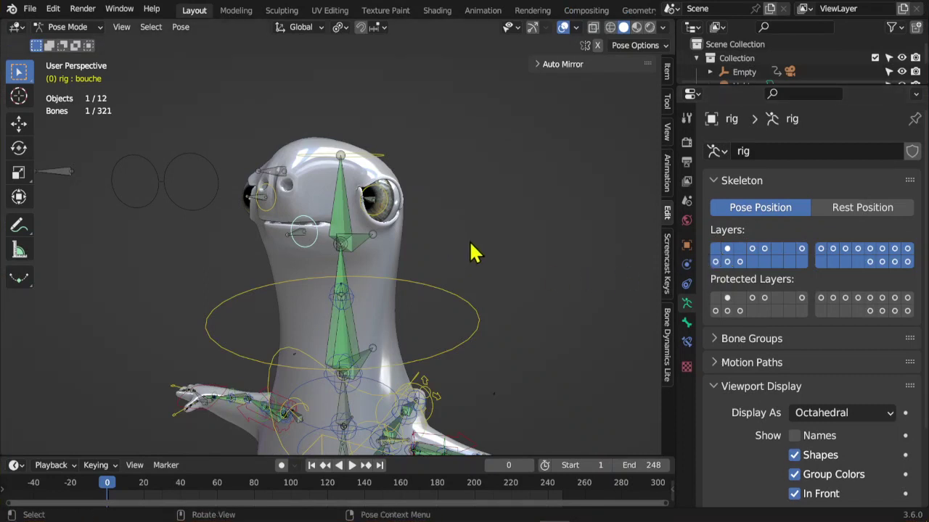
key(bracketleft)
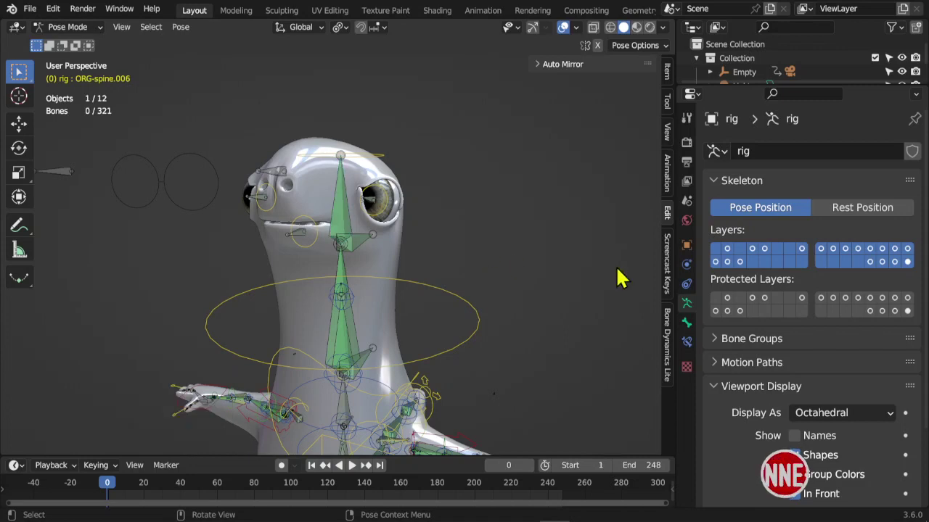
click(727, 251)
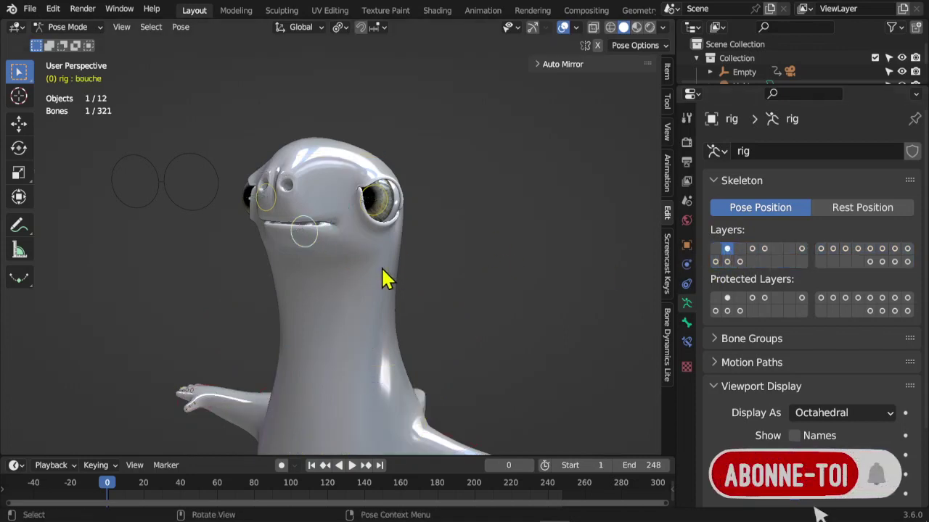
In Edit Mode, duplicate the eye control bone and place the copy about 0.65 m along X, beside the head.
middle_drag(385, 277, 374, 257)
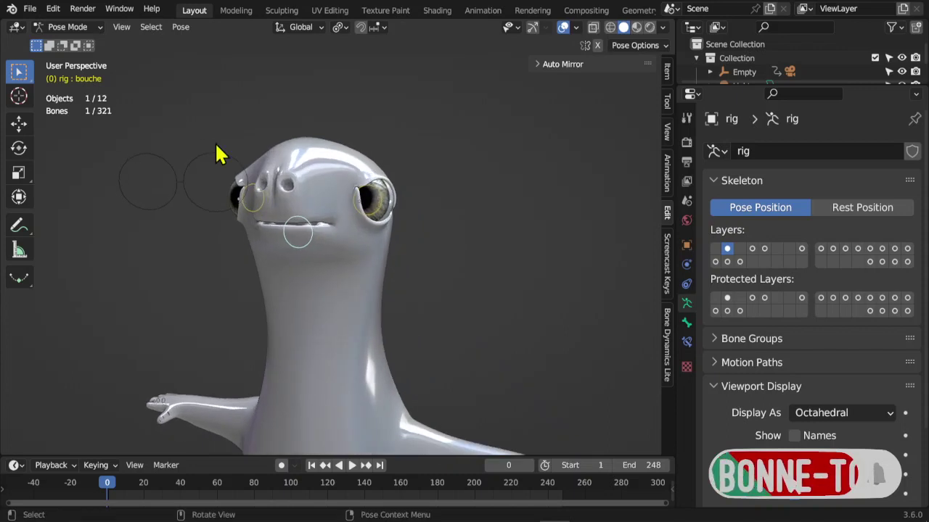
click(82, 29)
click(80, 57)
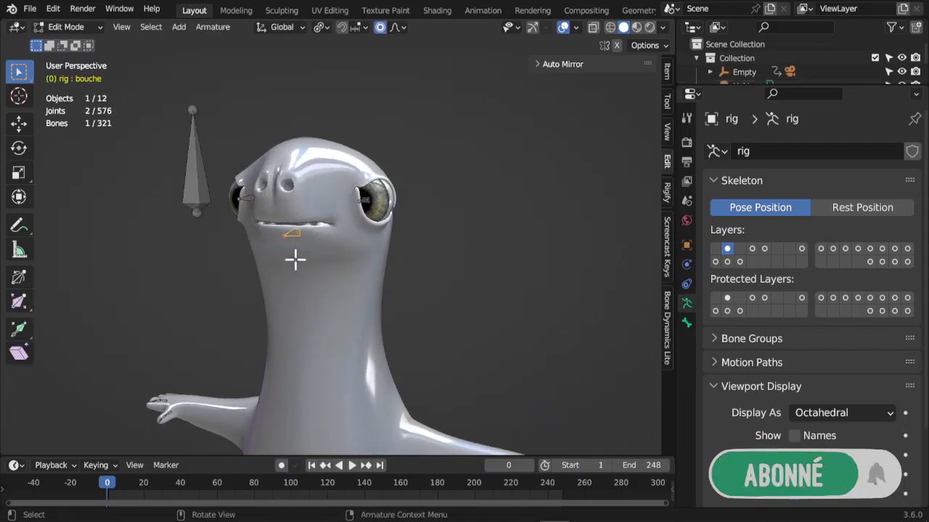
middle_drag(294, 259, 287, 196)
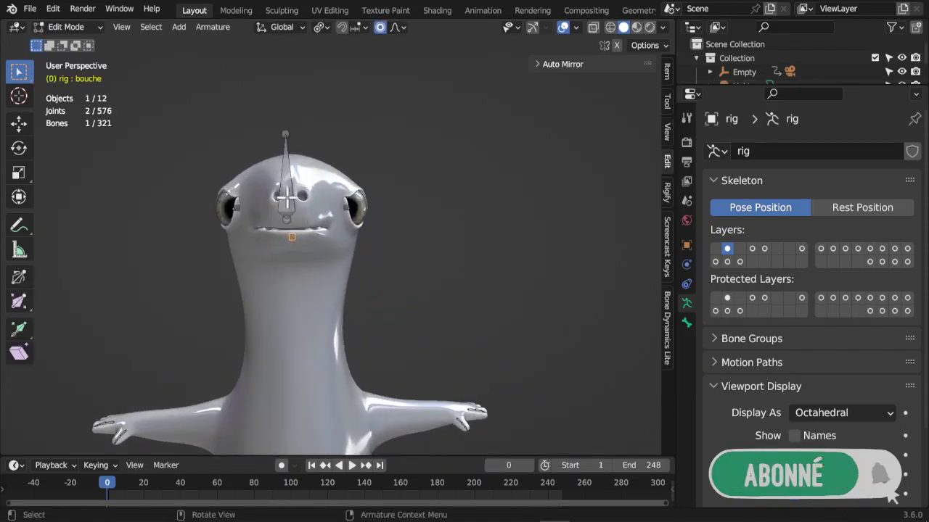
click(286, 197)
key(KP_1)
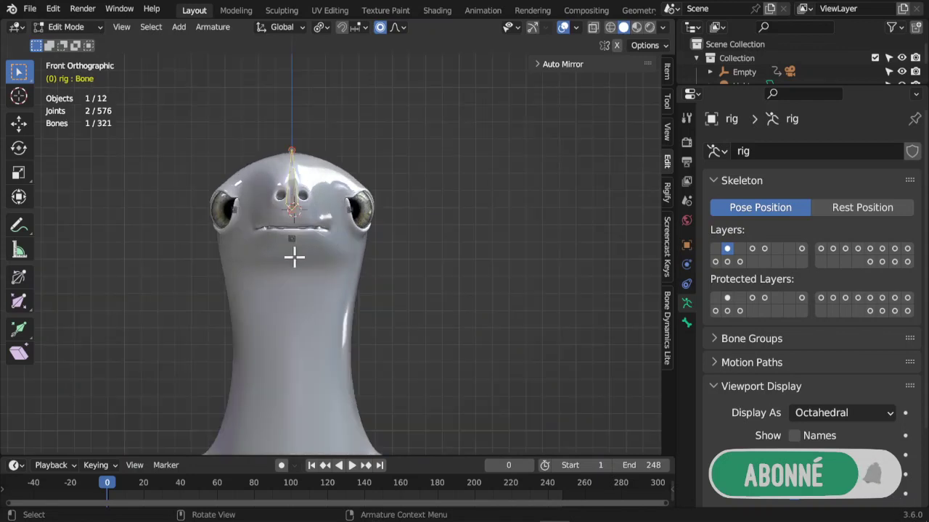
key(shift+d)
click(402, 256)
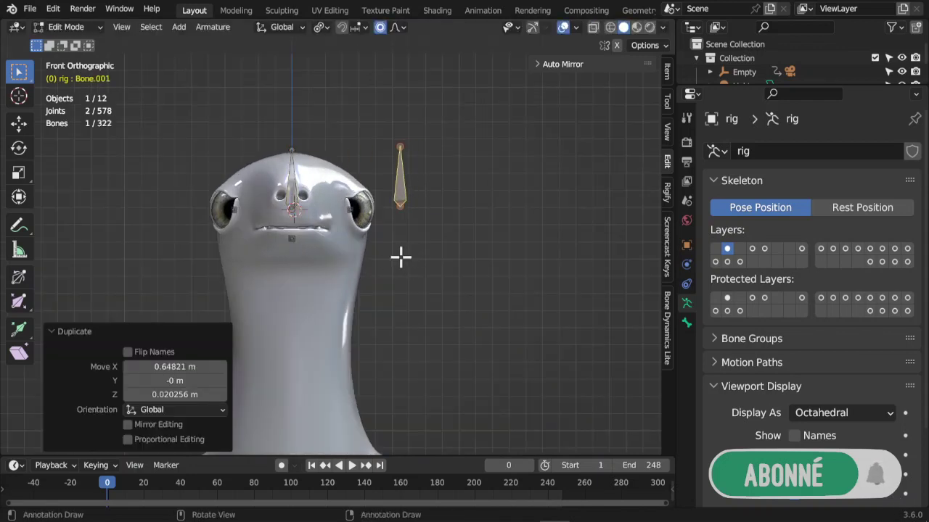
Move the duplicated bone back about 1.04 m along Y and down about 0.05 m, level with the eye in side view.
key(KP_3)
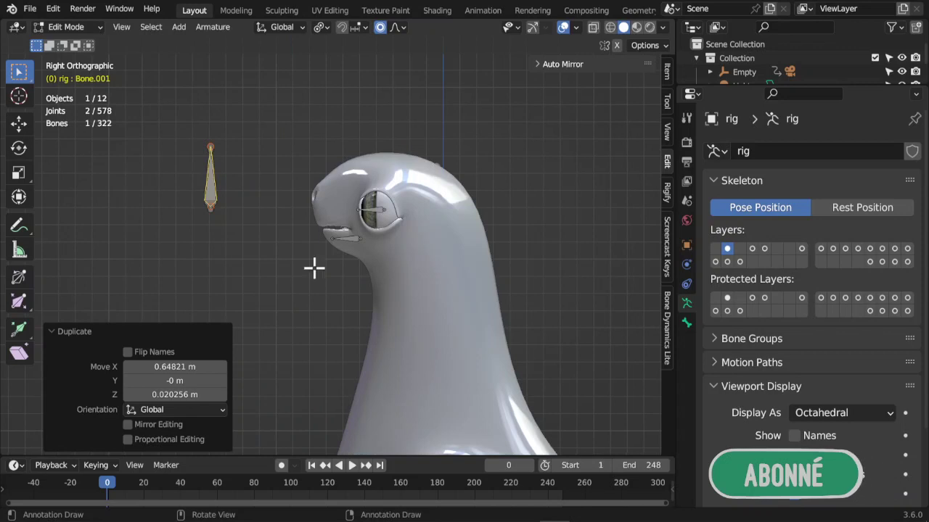
key(g)
click(483, 259)
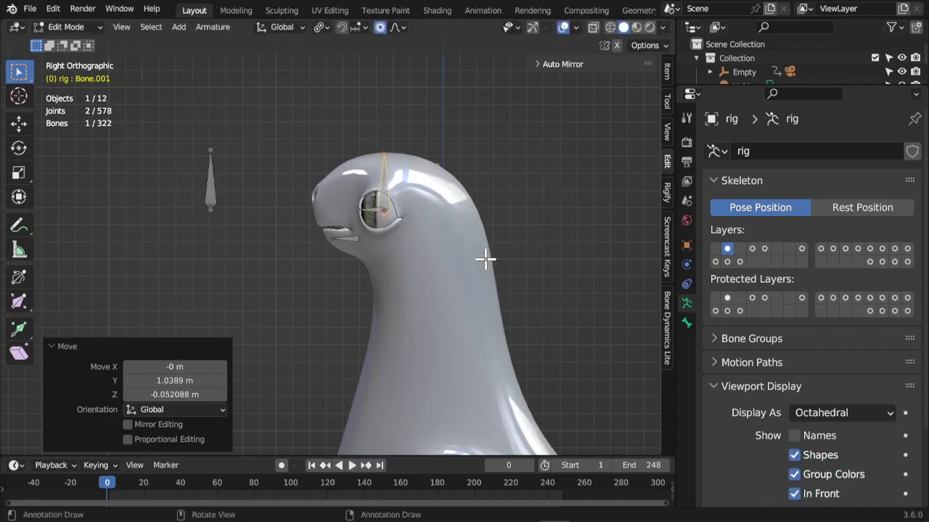
middle_drag(483, 259, 406, 196)
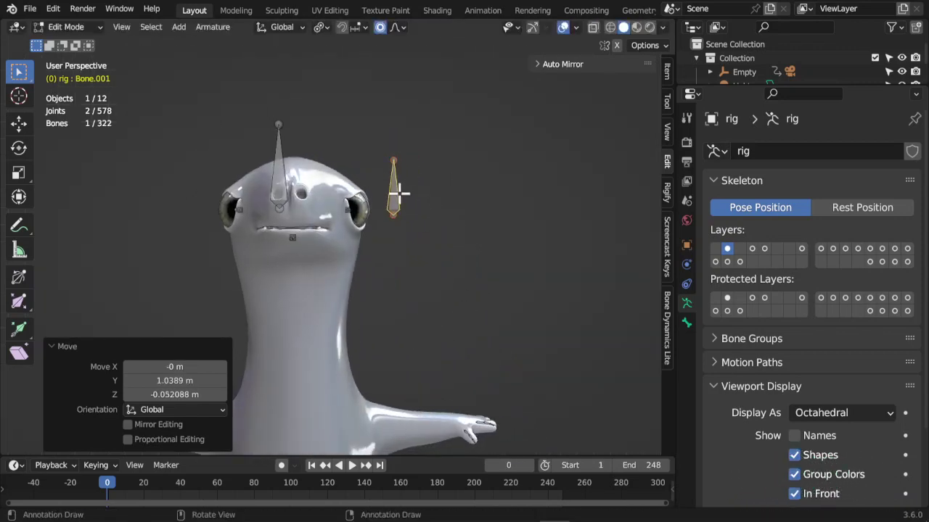
click(399, 193)
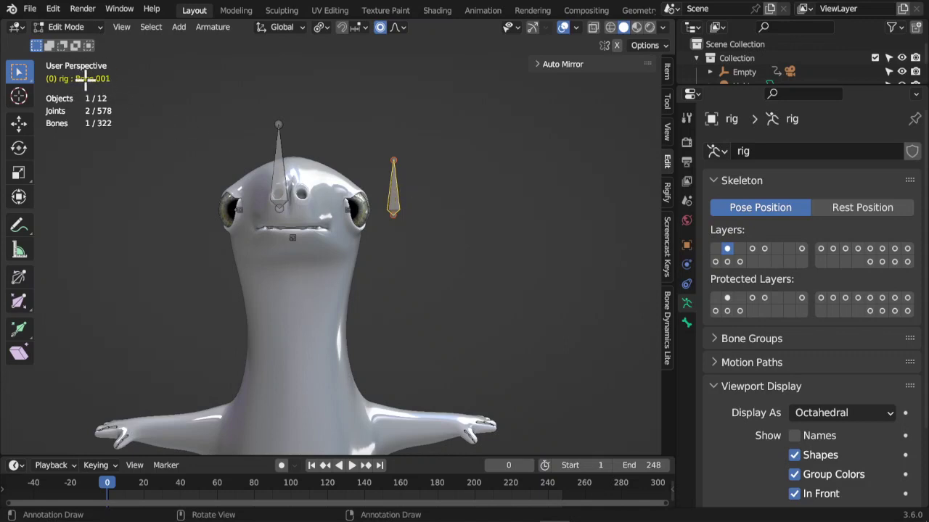
Rename the duplicated bone beside the head as driver-bouche.
click(687, 322)
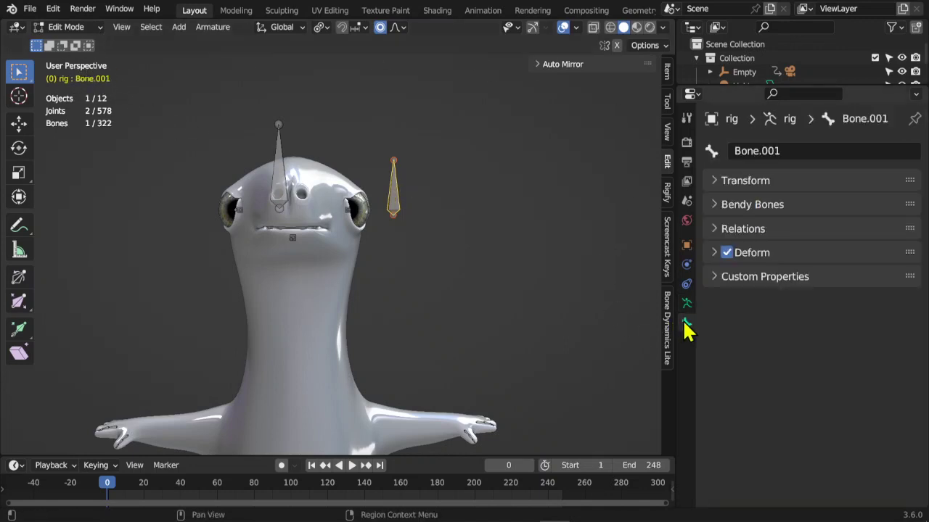
click(767, 151)
text(driver_bouche)
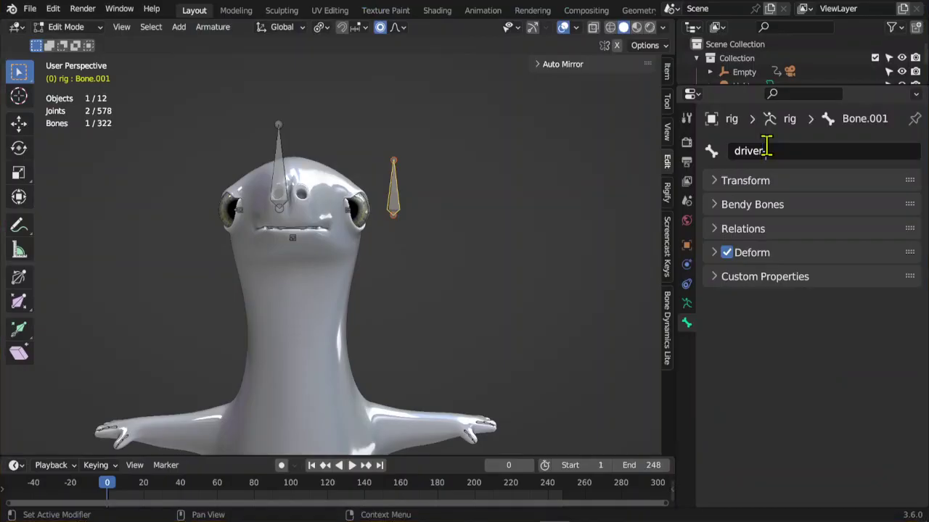
key(Return)
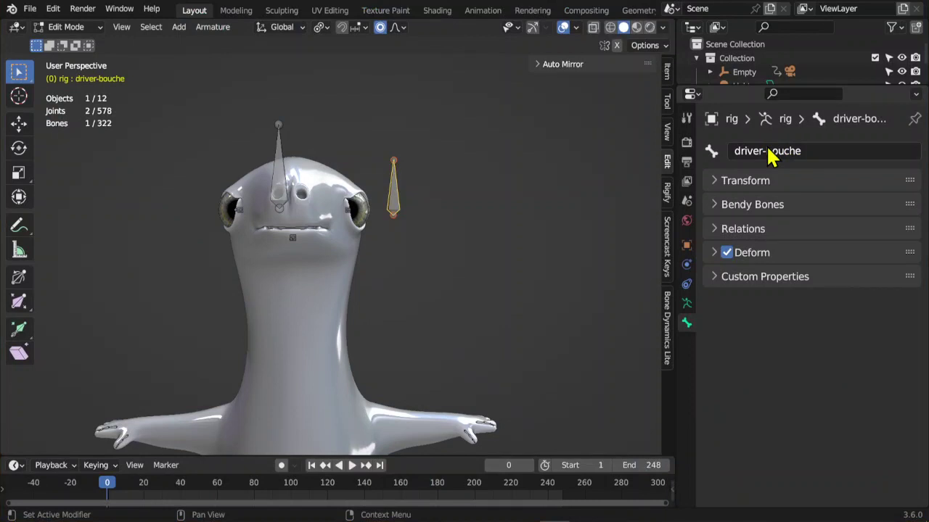
Rename the original eye control bone in front of the face as driver-yeux.
click(278, 178)
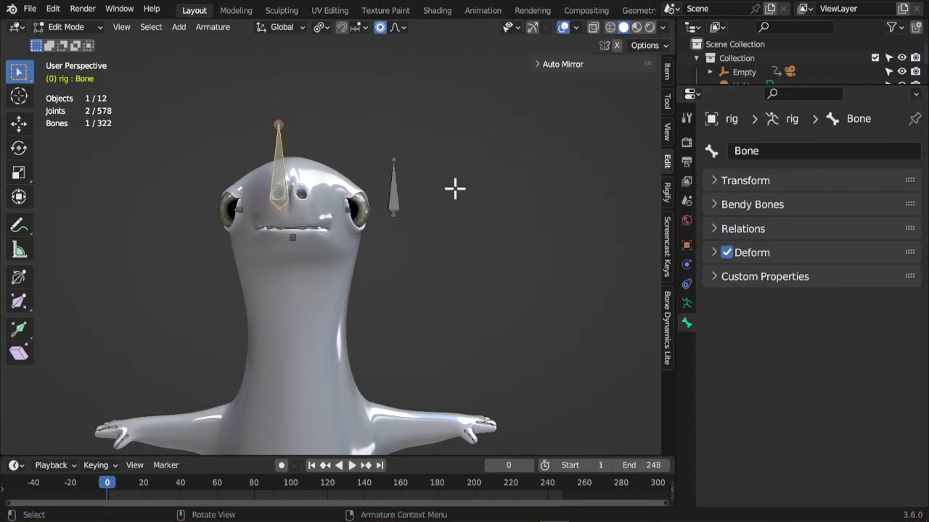
click(752, 152)
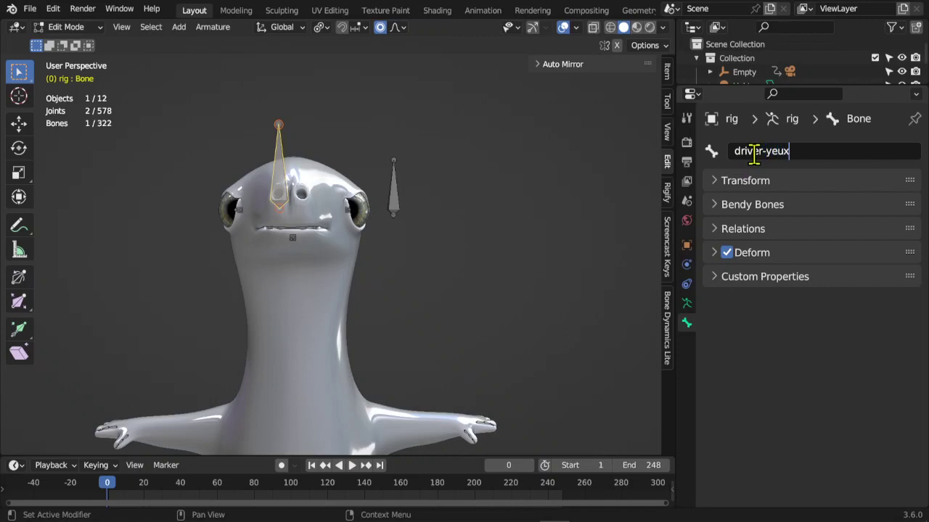
text(driver-yeux)
key(Return)
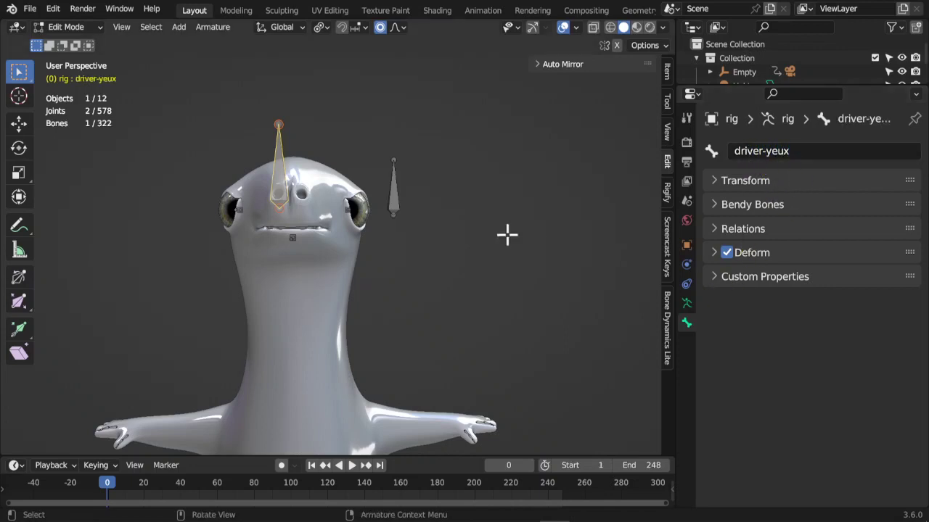
Select the bouche bone at the mouth and switch the rig back to Pose Mode.
click(394, 200)
middle_drag(460, 295, 325, 252)
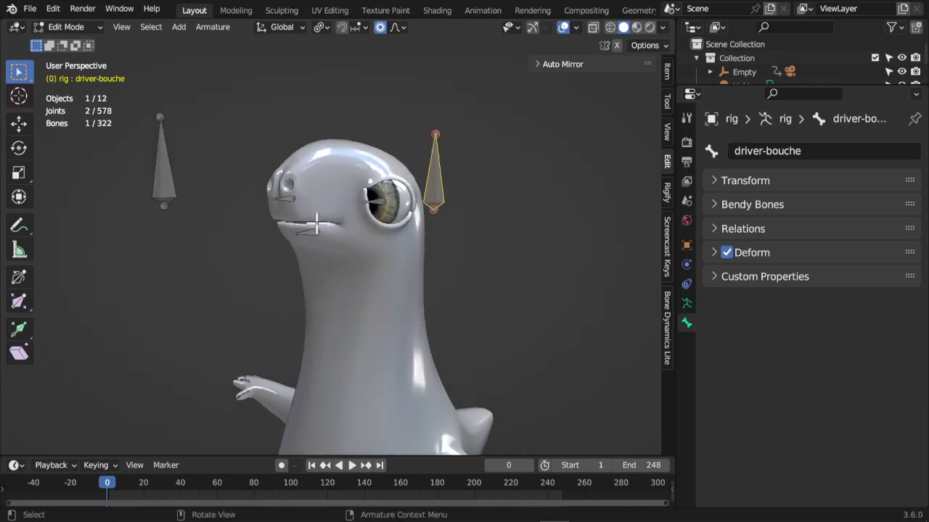
click(303, 232)
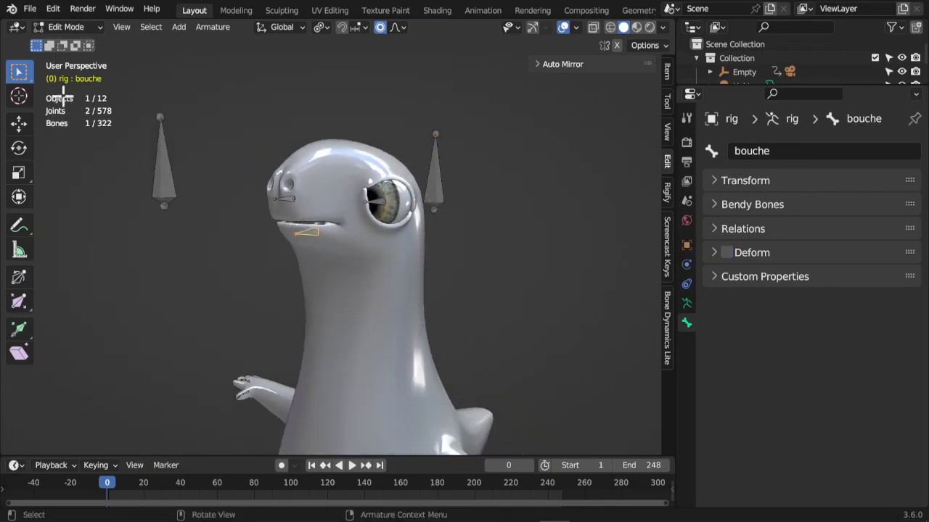
click(69, 27)
click(81, 73)
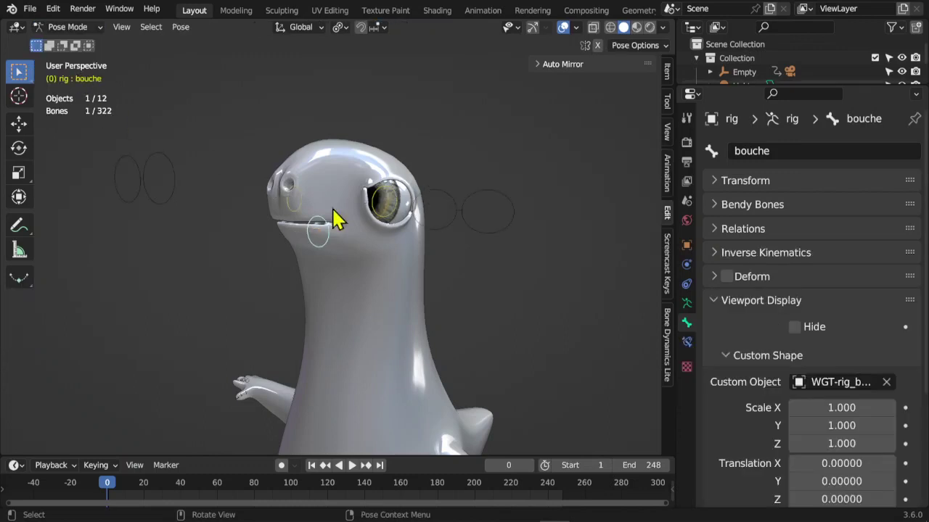
Try free trackball rotation on the bouche bone to check how the mouth moves.
middle_drag(321, 239, 239, 262)
key(r)
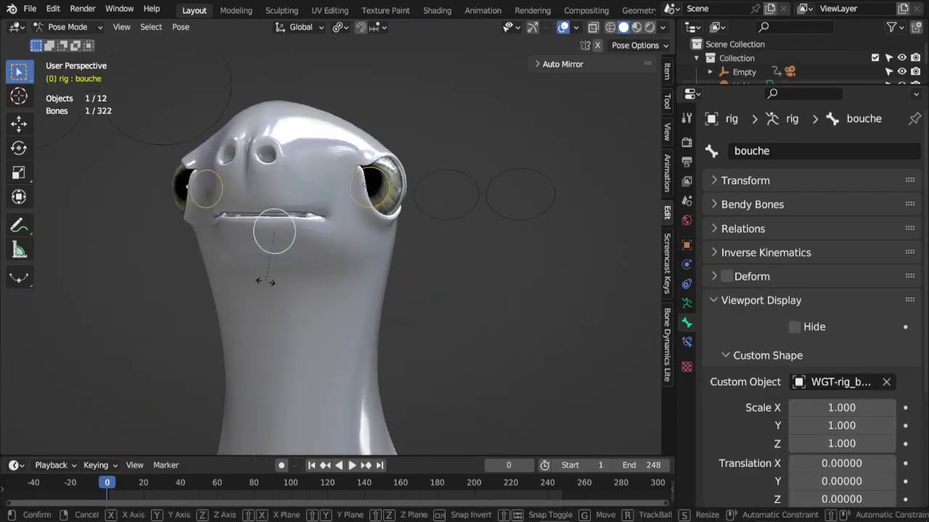
key(r)
right_click(279, 260)
scroll(280, 254, down, 3)
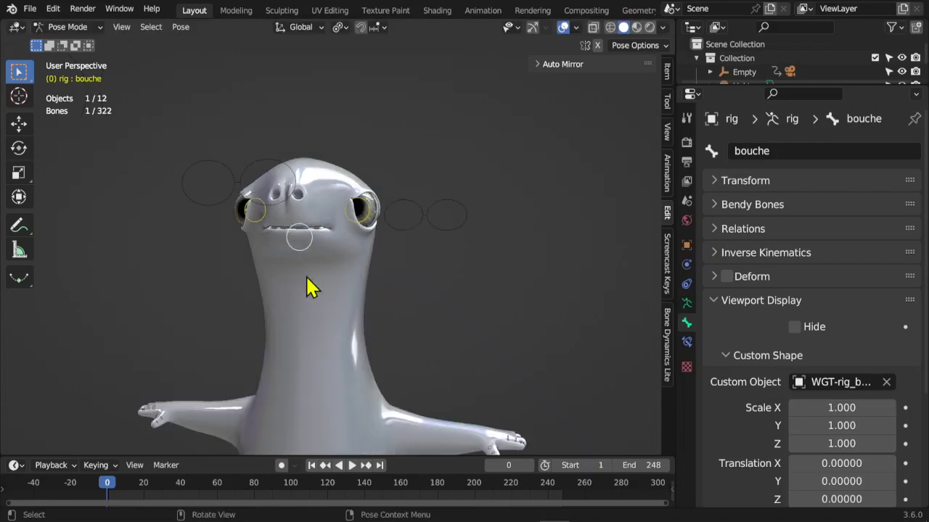
Display the location, rotation and scale properties of the bouche bone in the viewport.
click(668, 72)
click(570, 67)
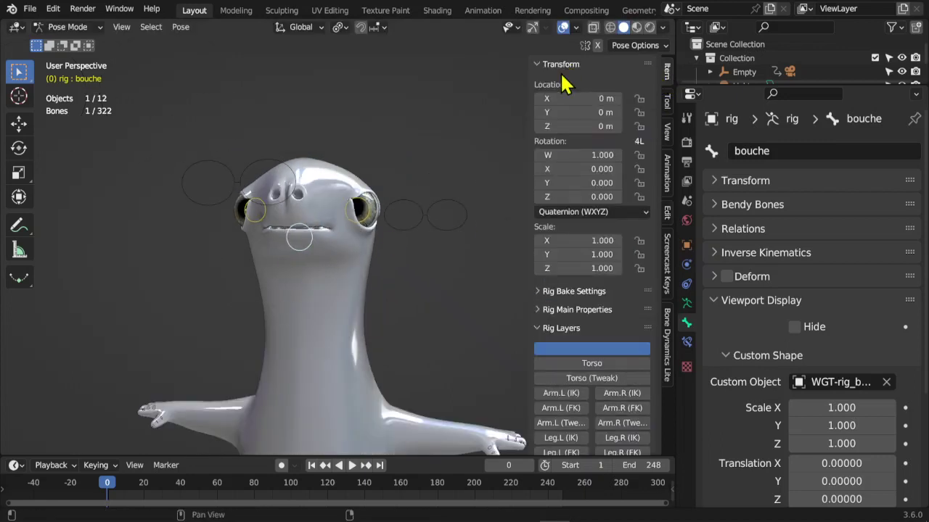
middle_drag(416, 275, 377, 247)
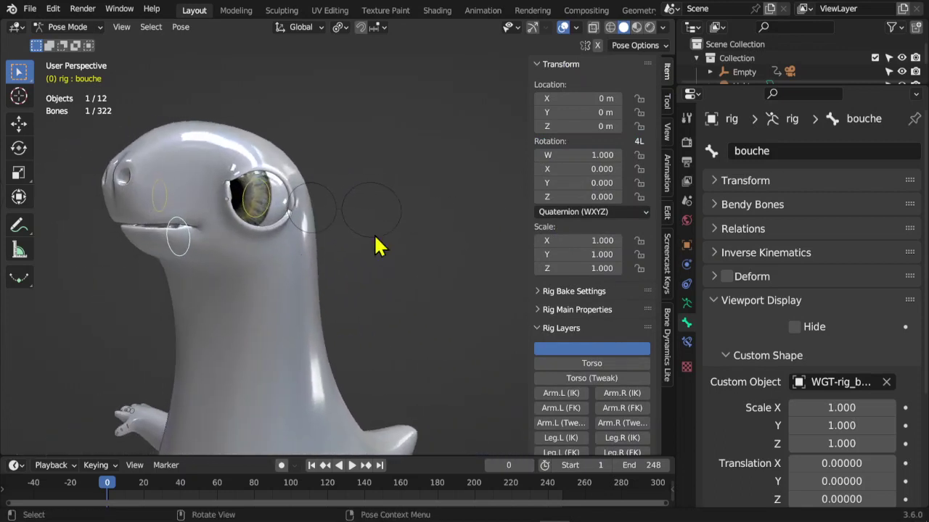
Try out different quaternion W and X rotation values on the bouche bone, resetting the rotation after each test.
click(563, 154)
text(1.5)
key(Return)
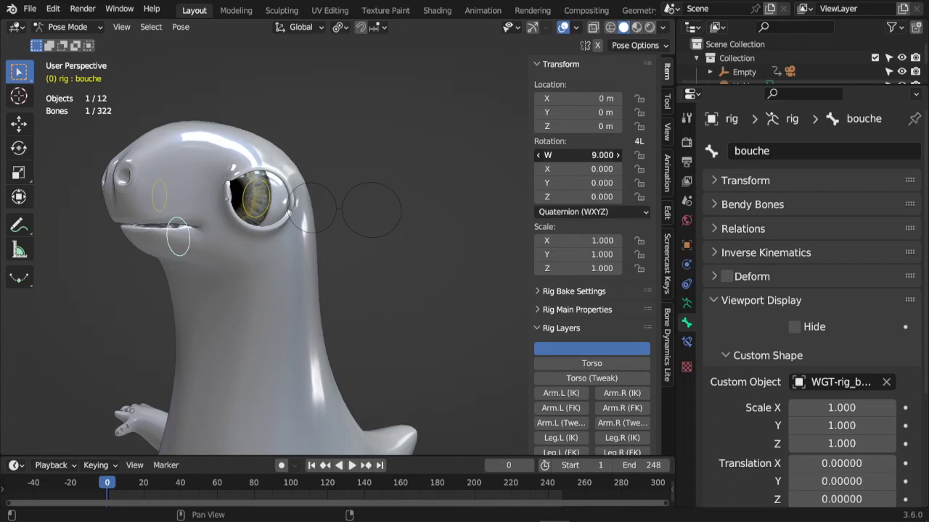
click(593, 155)
text(0)
key(Return)
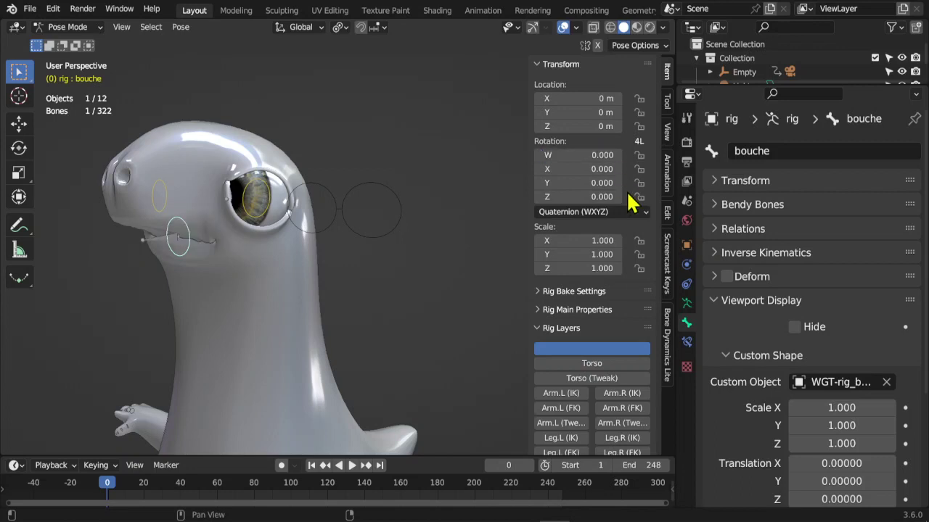
drag(613, 158, 656, 194)
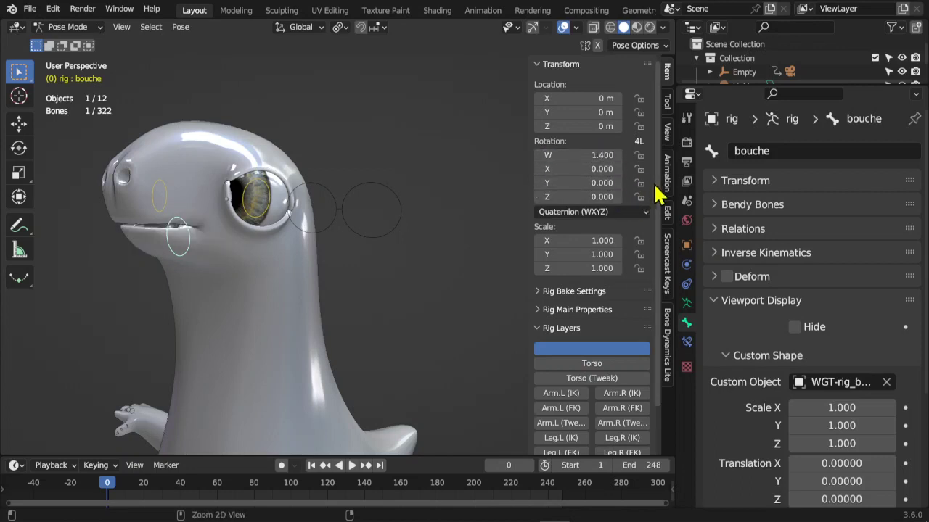
key(alt+r)
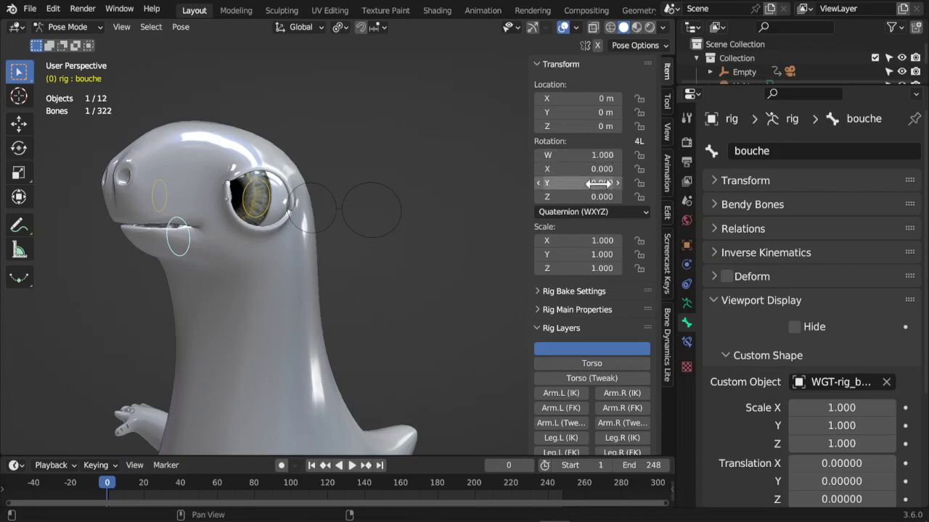
drag(595, 169, 589, 174)
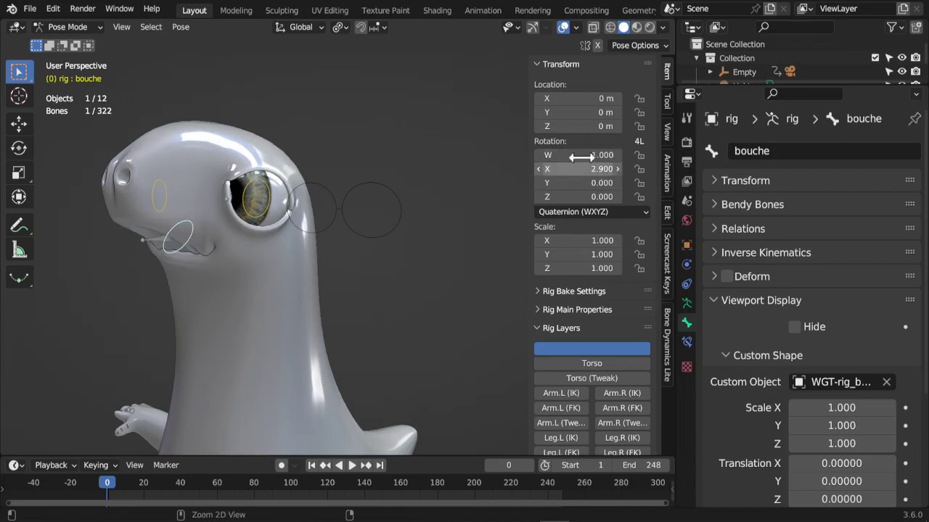
key(ctrl+z)
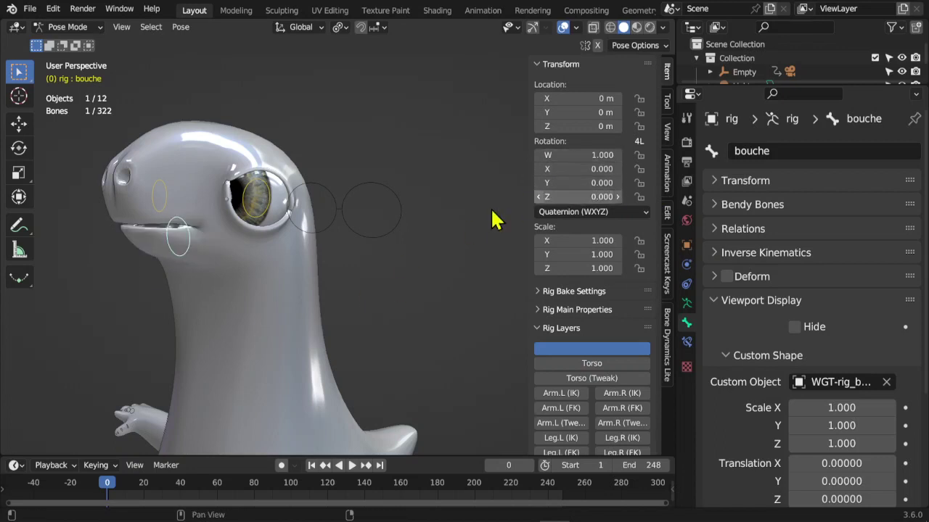
Switch the bouche bone's rotation mode from quaternion to XYZ Euler.
click(600, 218)
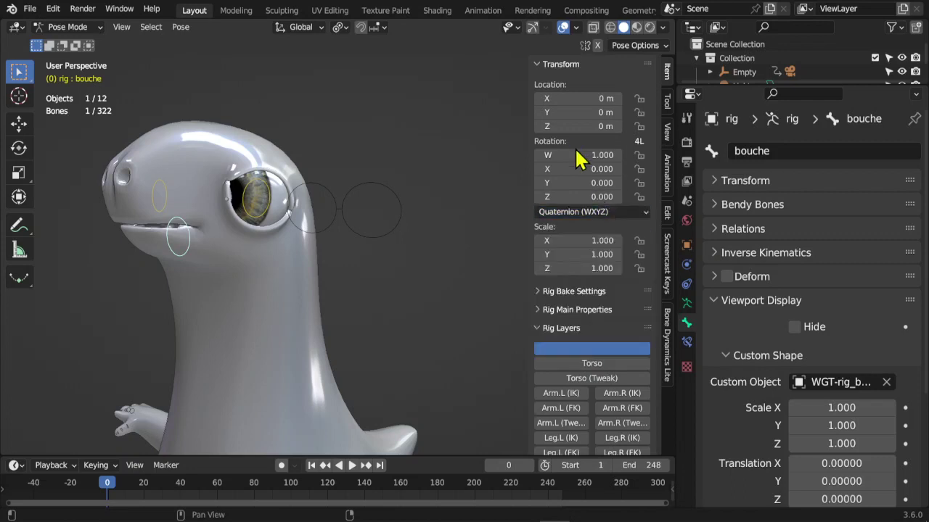
click(574, 212)
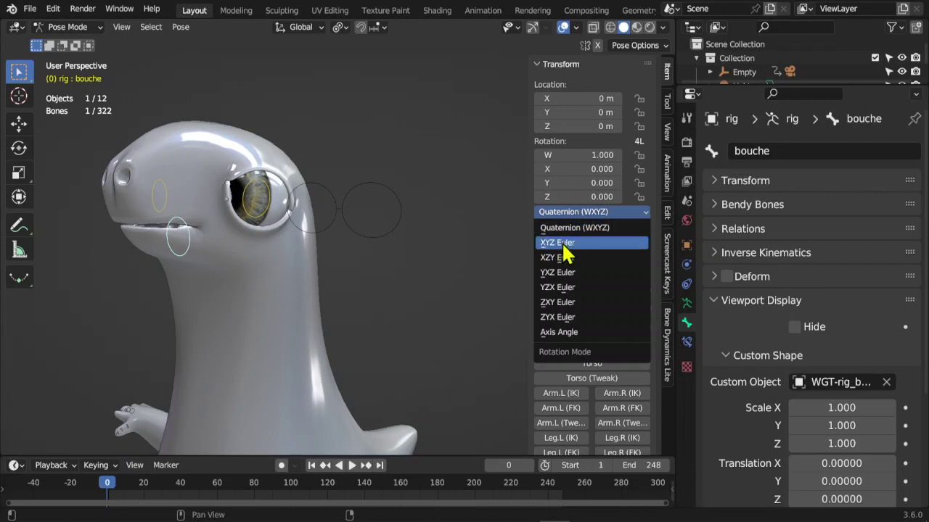
click(559, 243)
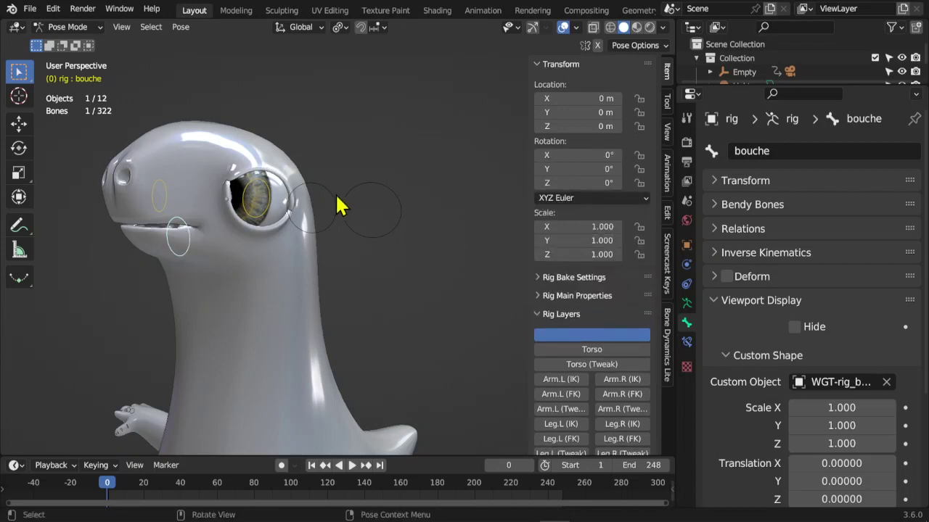
Display the bone axes of the rig in the viewport and examine their orientation around the mouth and driver bones.
click(689, 311)
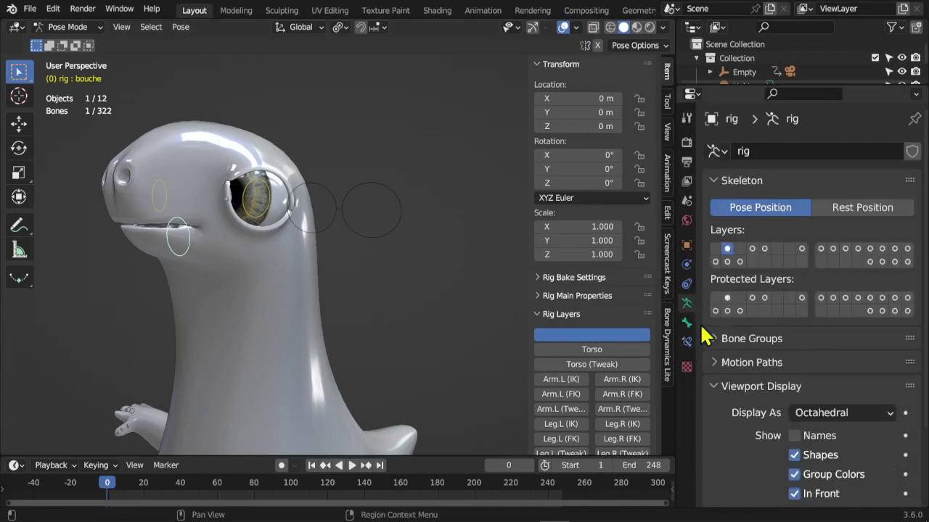
scroll(722, 382, down, 3)
click(794, 423)
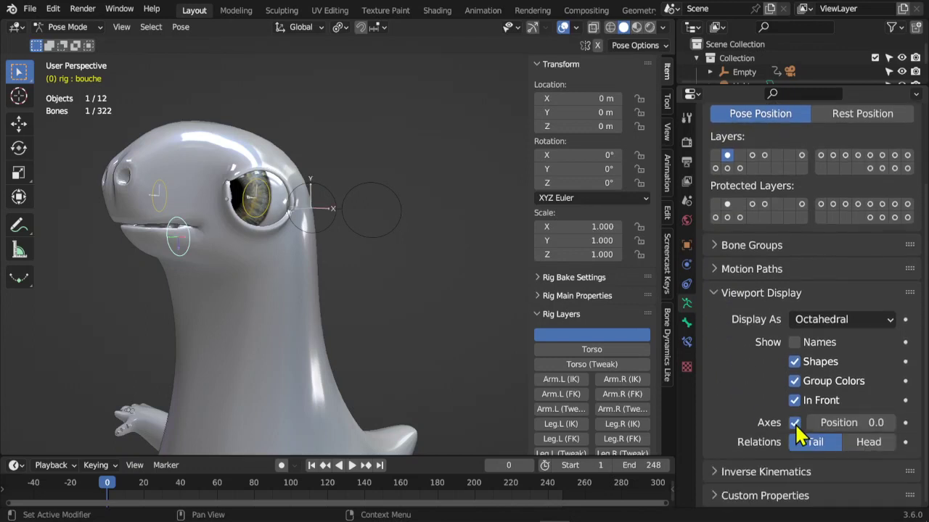
scroll(288, 291, up, 5)
scroll(272, 299, down, 4)
middle_drag(262, 294, 377, 291)
scroll(185, 253, up, 1)
scroll(185, 253, up, 1)
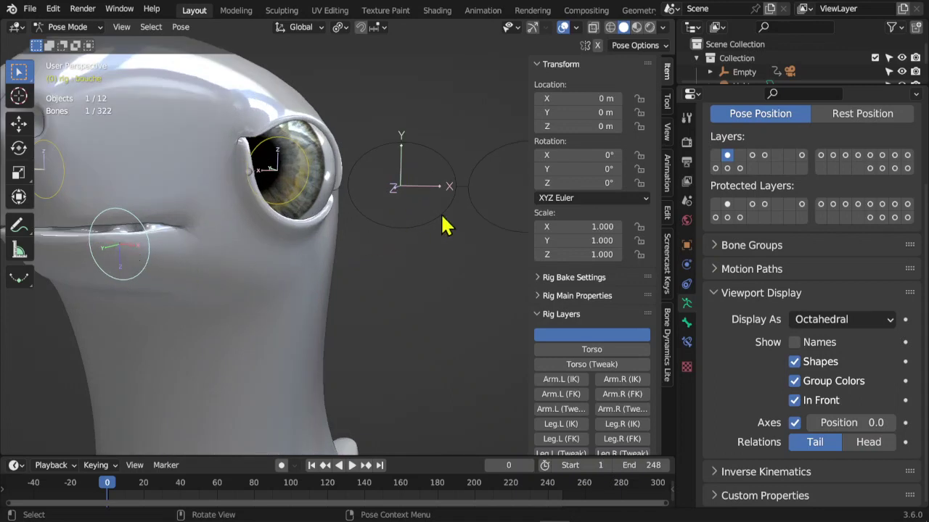
Test the bouche bone's X rotation and leave it at about 2.4°.
mouse_move(584, 154)
mouse_down()
mouse_move(707, 154)
mouse_move(588, 156)
mouse_up()
scroll(317, 247, down, 3)
middle_drag(315, 249, 254, 251)
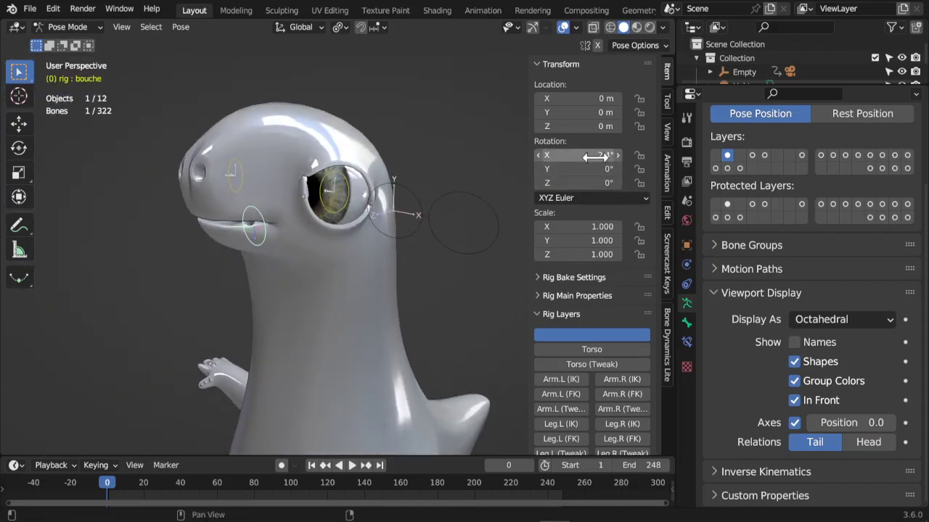
Add a driver to the bouche bone's X rotation and pick the rig as its variable's target object.
right_click(578, 158)
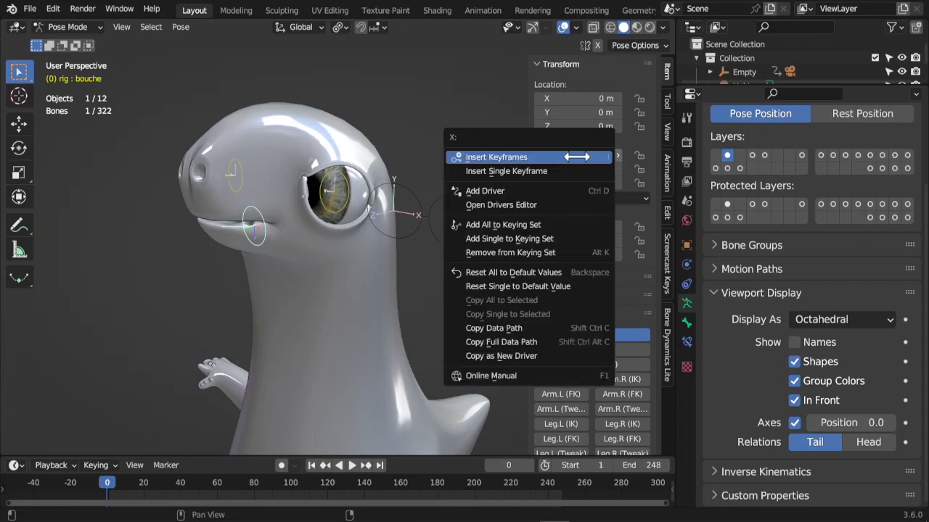
click(502, 190)
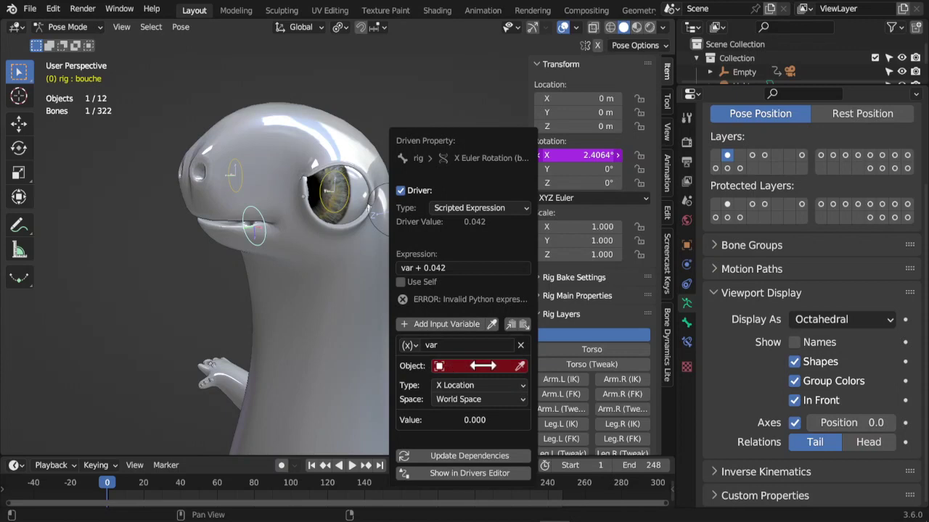
click(501, 366)
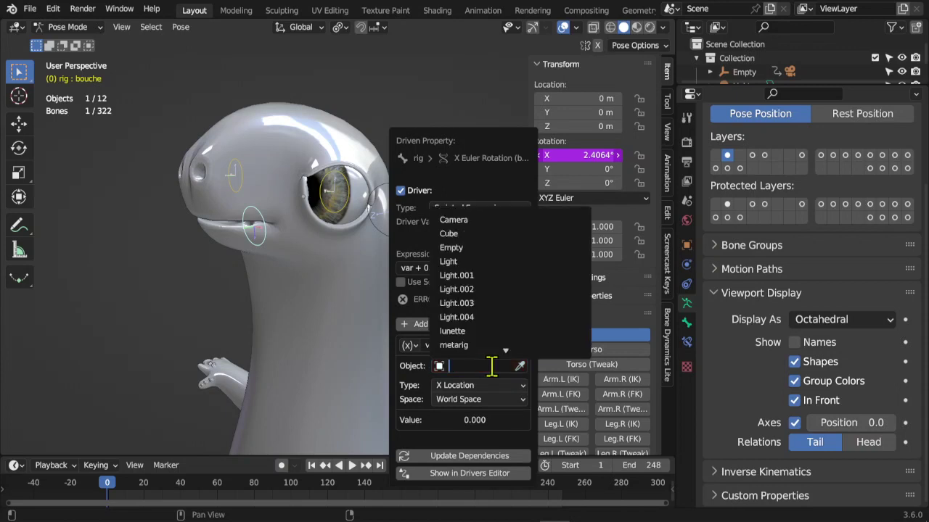
text(r)
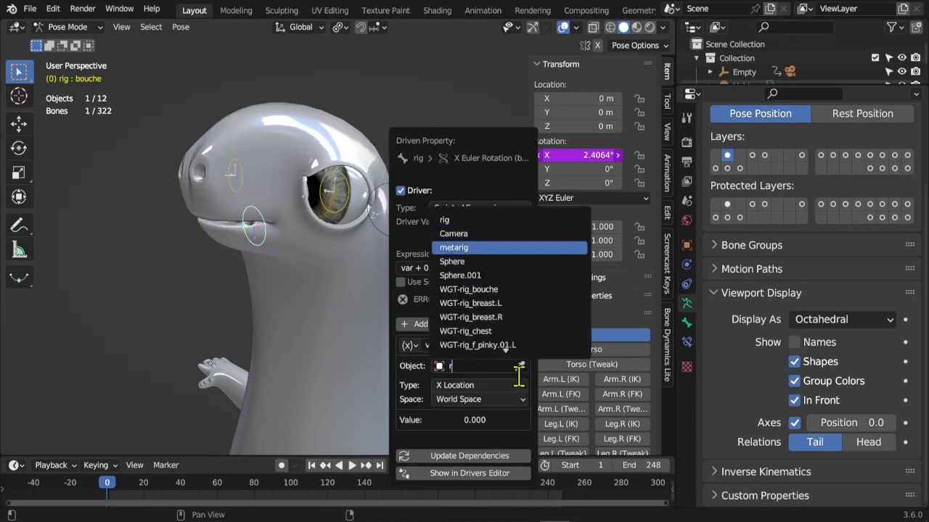
click(520, 365)
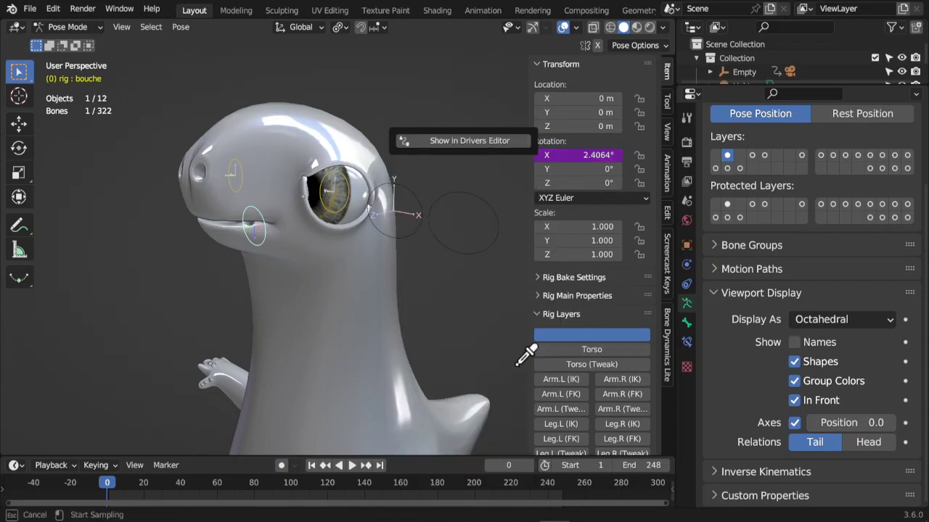
click(425, 214)
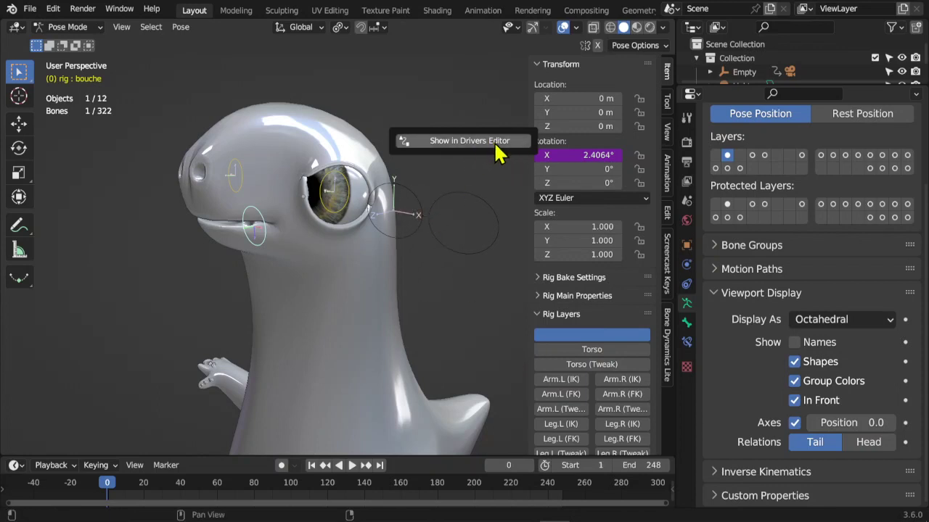
click(497, 142)
click(791, 4)
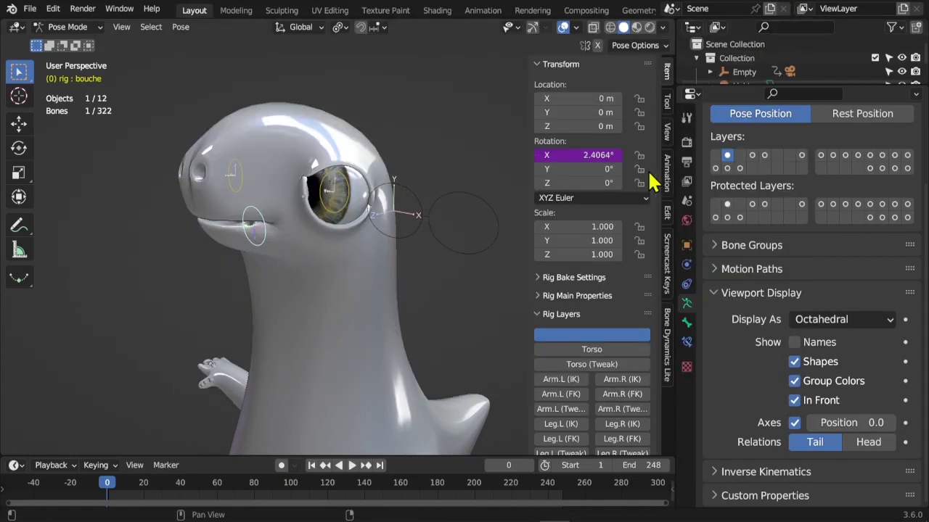
Edit the driver on the bouche bone's X rotation to use driver-bouche as the variable's target bone.
right_click(586, 153)
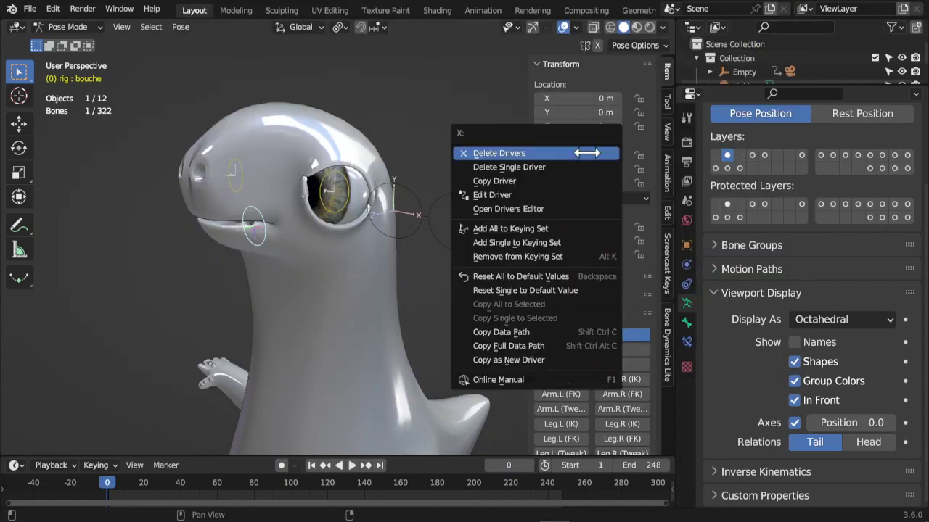
click(500, 196)
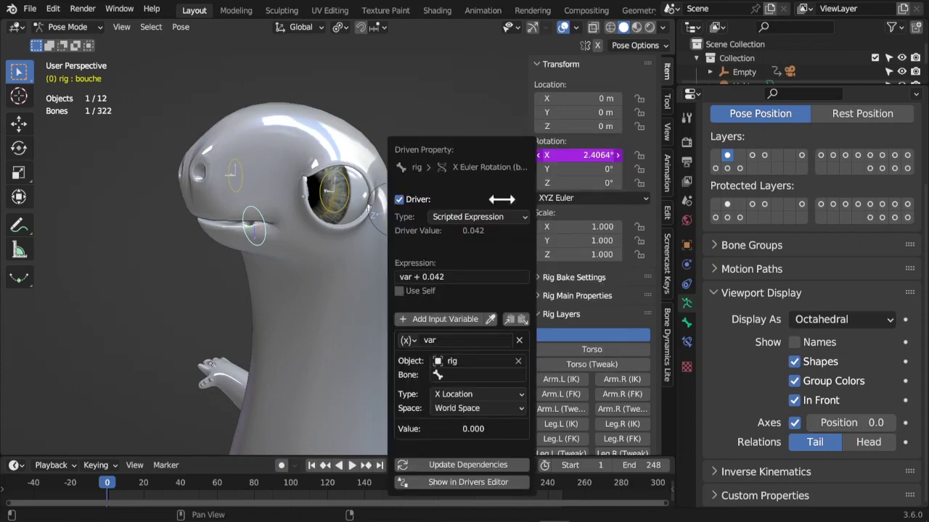
click(463, 375)
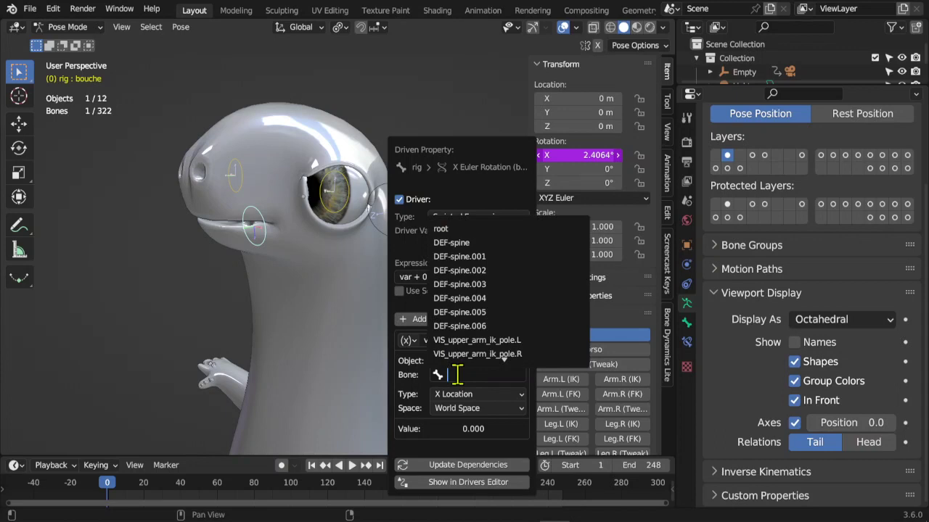
text(driver)
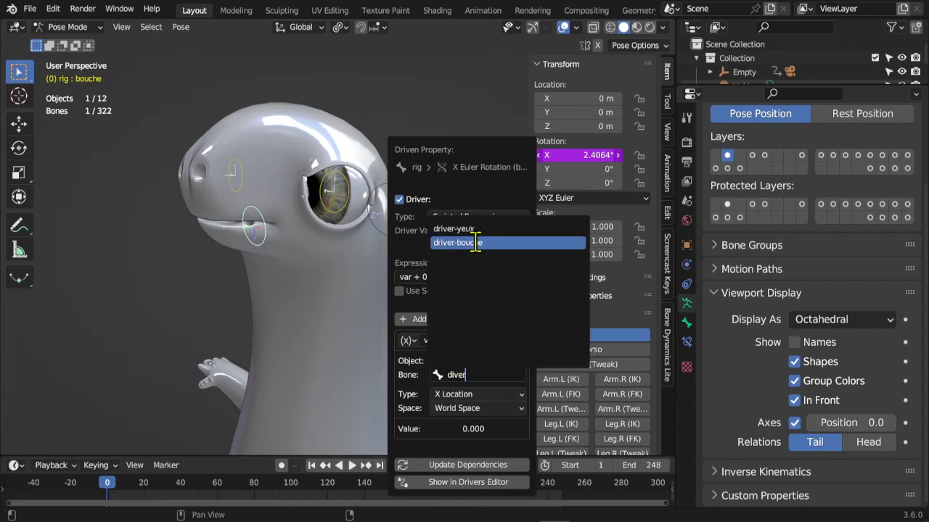
click(475, 243)
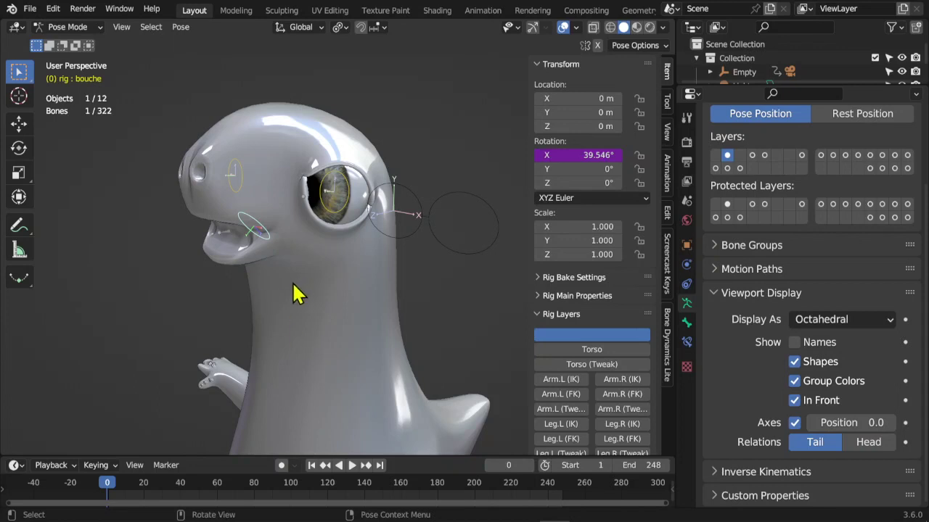
Try moving the driver-bouche bone vertically and sideways to test how the mouth responds, cancelling each move.
middle_drag(290, 305, 406, 224)
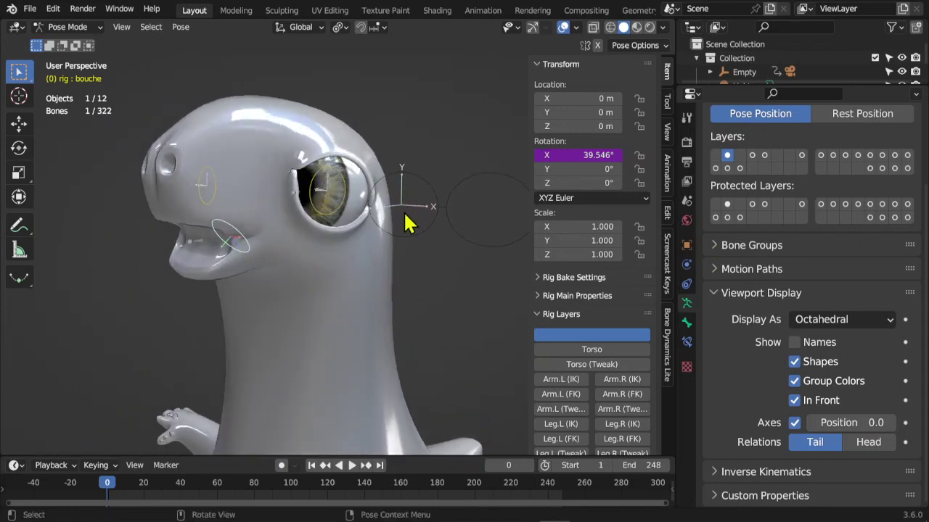
click(445, 211)
key(g)
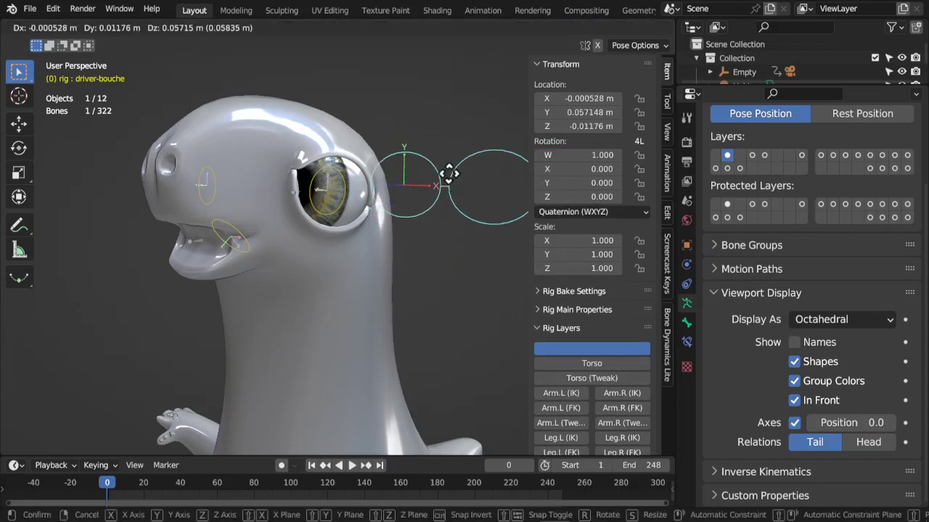
right_click(440, 153)
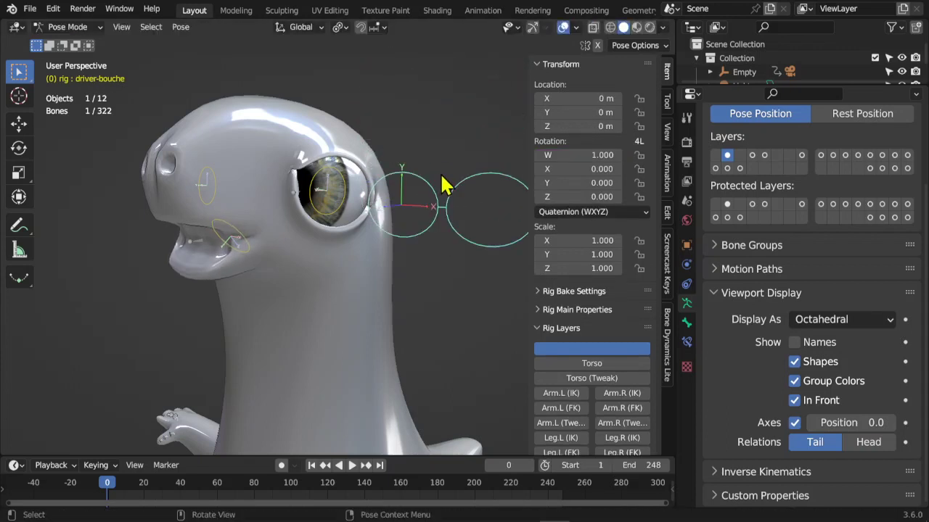
scroll(436, 161, down, 2)
key(g)
right_click(439, 165)
scroll(342, 309, down, 2)
middle_drag(341, 309, 387, 292)
key(g)
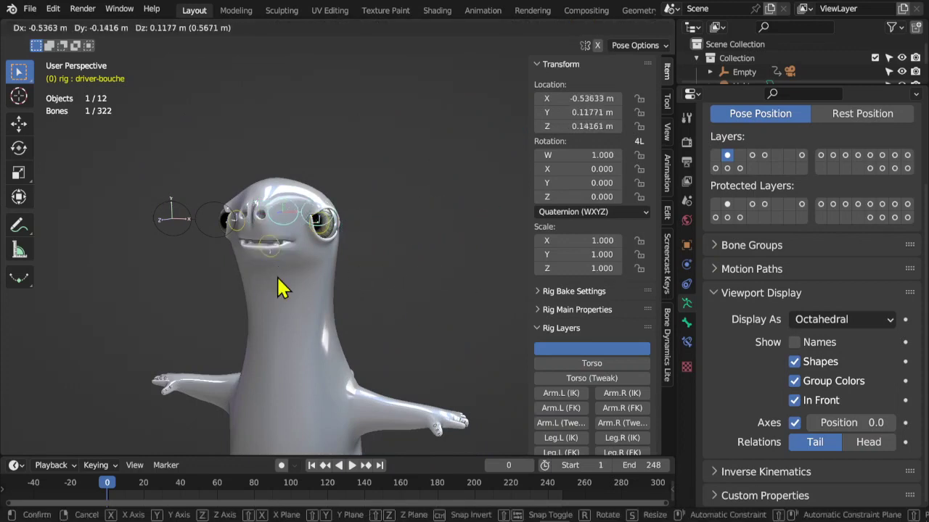
right_click(280, 286)
Select the bouche bone and set the variable type of its X rotation driver to Y Location.
scroll(445, 265, up, 4)
scroll(445, 266, up, 2)
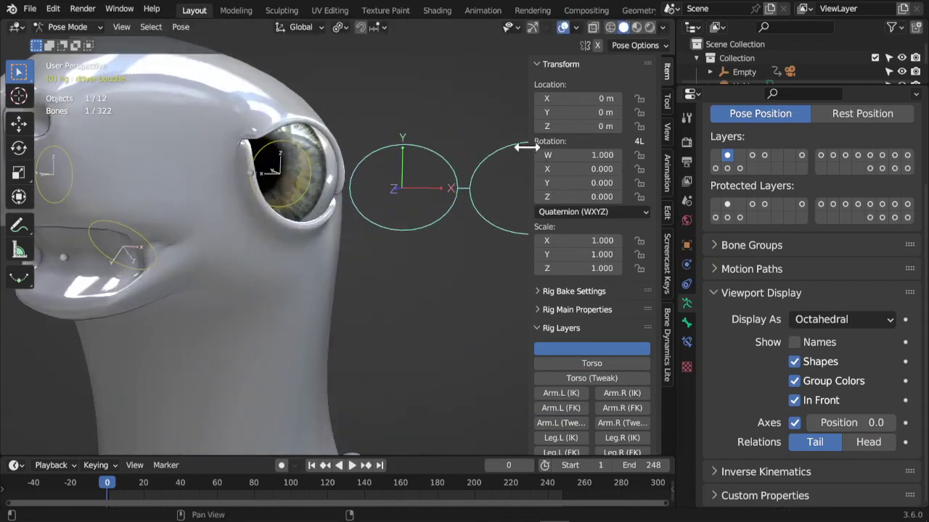
click(150, 247)
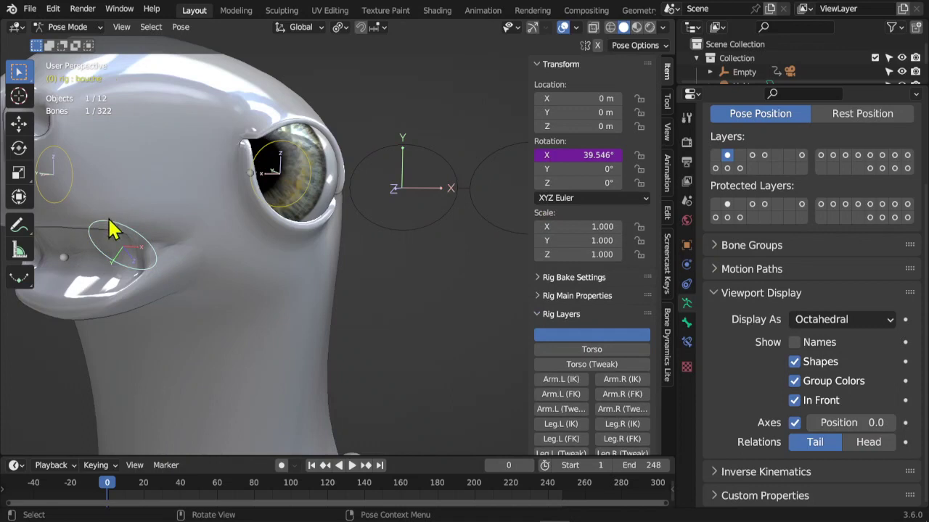
right_click(575, 159)
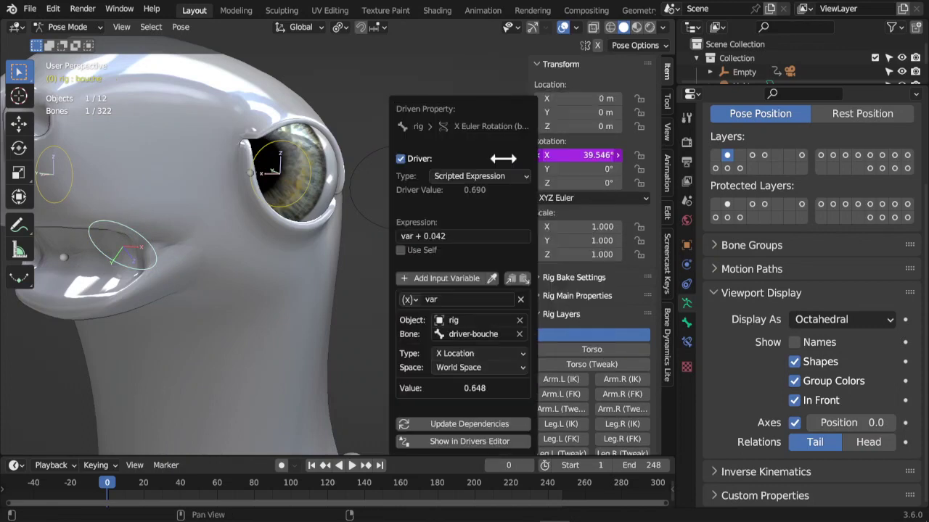
click(554, 159)
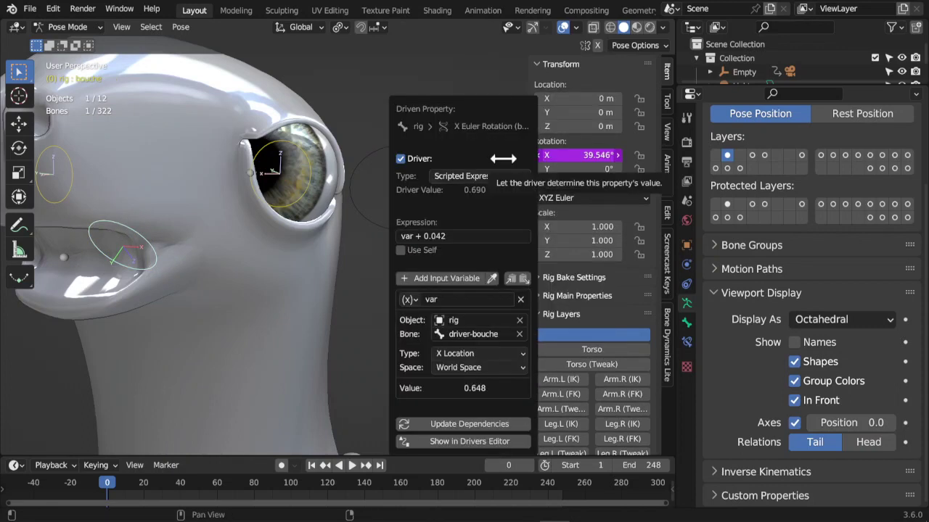
click(470, 354)
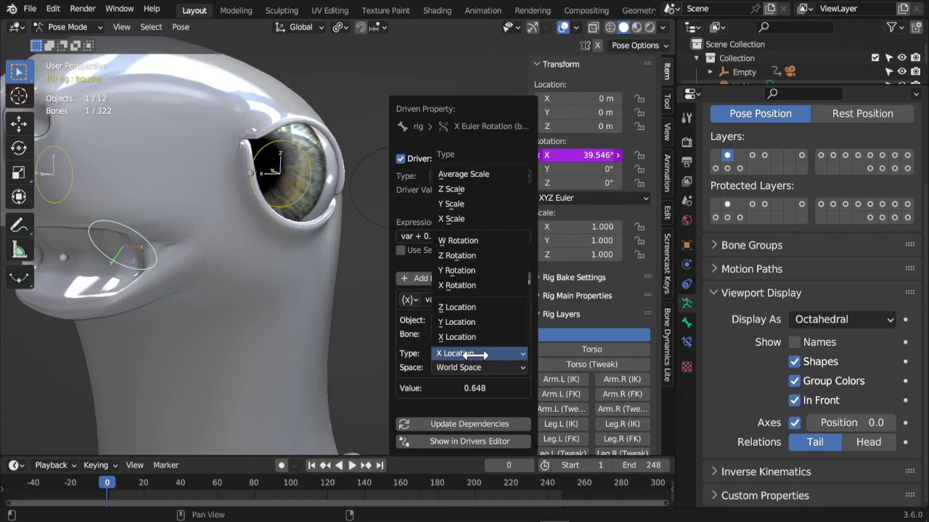
click(477, 322)
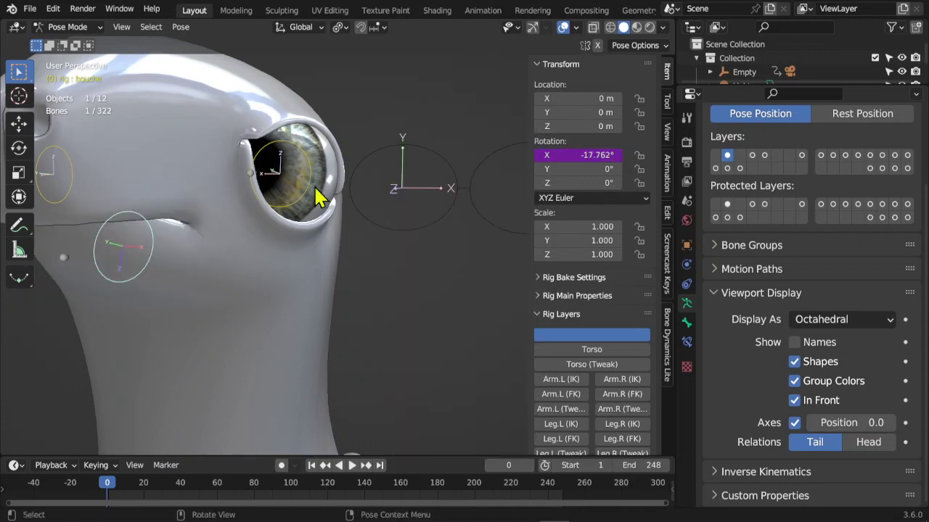
Try moving the driver-bouche bone from several view angles to test the mouth's response, cancelling each move.
scroll(403, 174, down, 5)
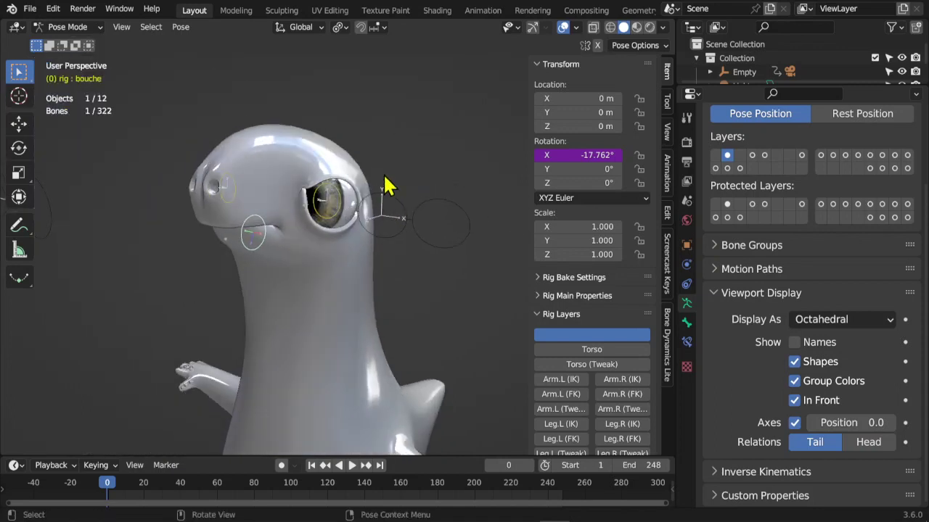
middle_drag(386, 182, 404, 236)
click(399, 239)
key(g)
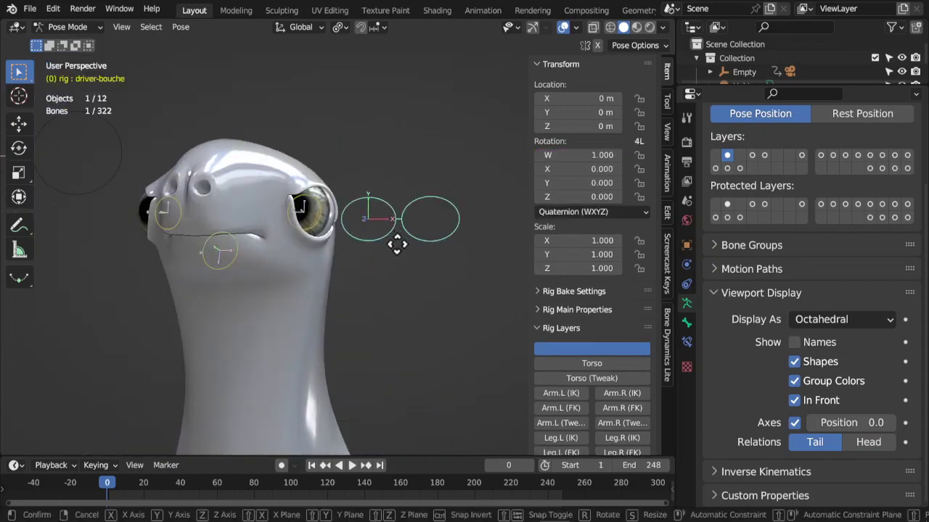
right_click(392, 198)
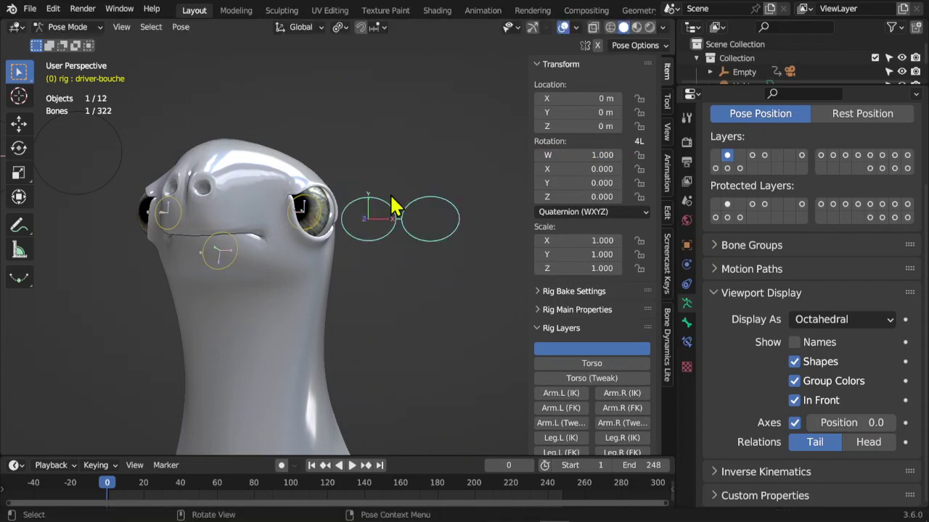
scroll(394, 207, down, 4)
middle_drag(400, 241, 319, 271)
key(g)
right_click(329, 134)
key(g)
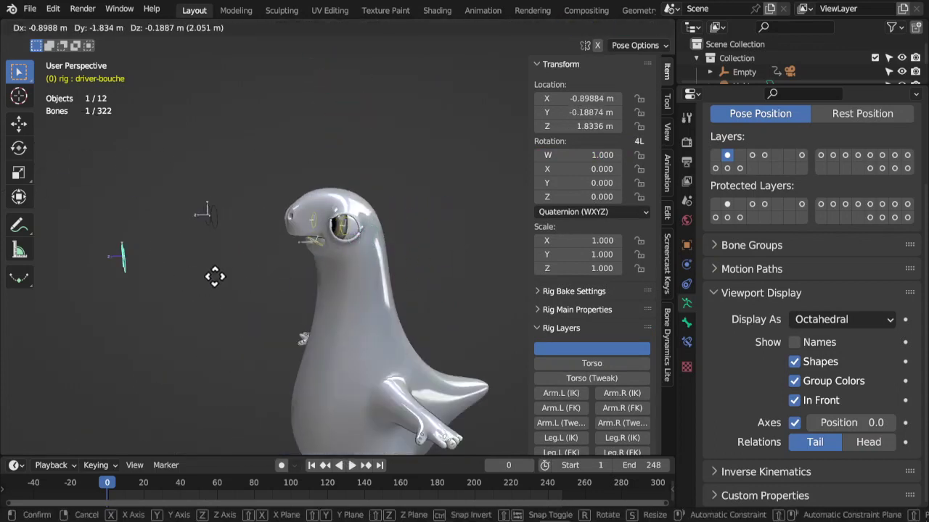
right_click(450, 255)
middle_drag(436, 254, 410, 259)
scroll(365, 269, up, 6)
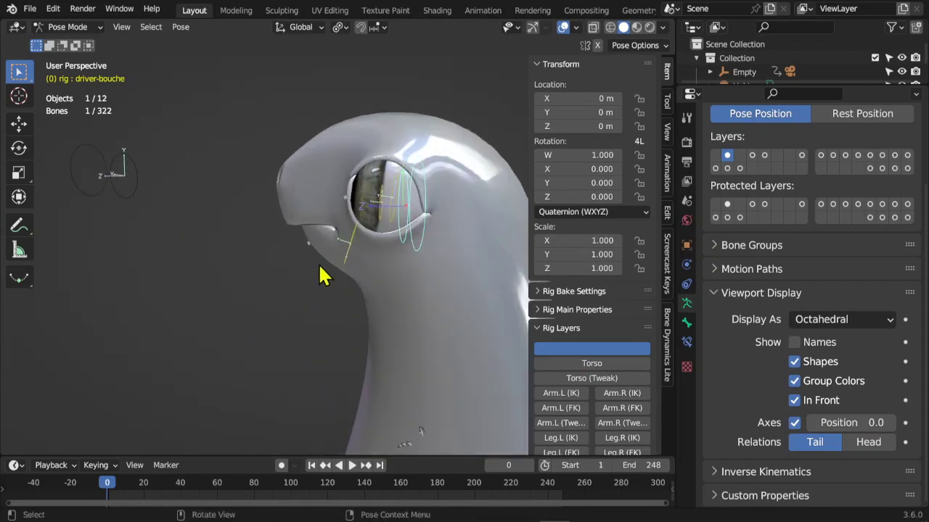
middle_drag(324, 274, 382, 205)
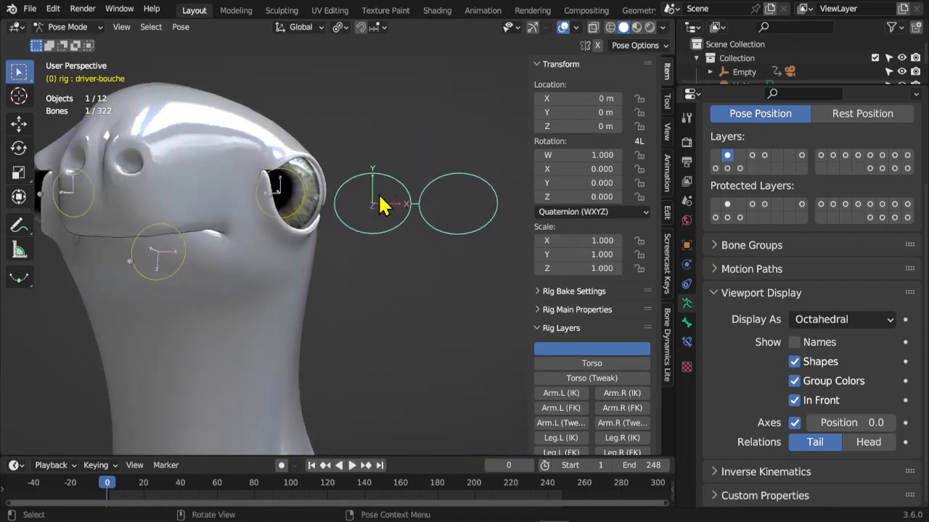
Set the variable space of the bouche bone's X rotation driver to Transform Space.
click(185, 274)
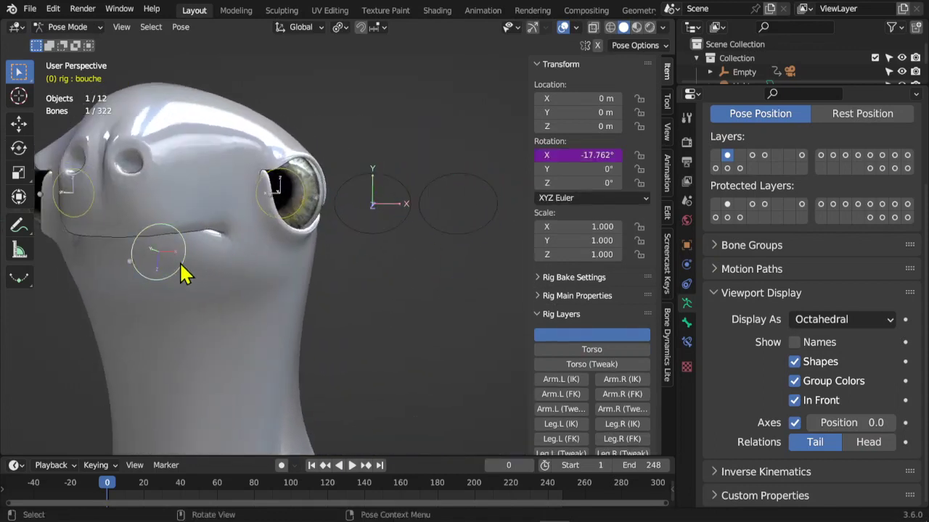
right_click(573, 156)
click(505, 156)
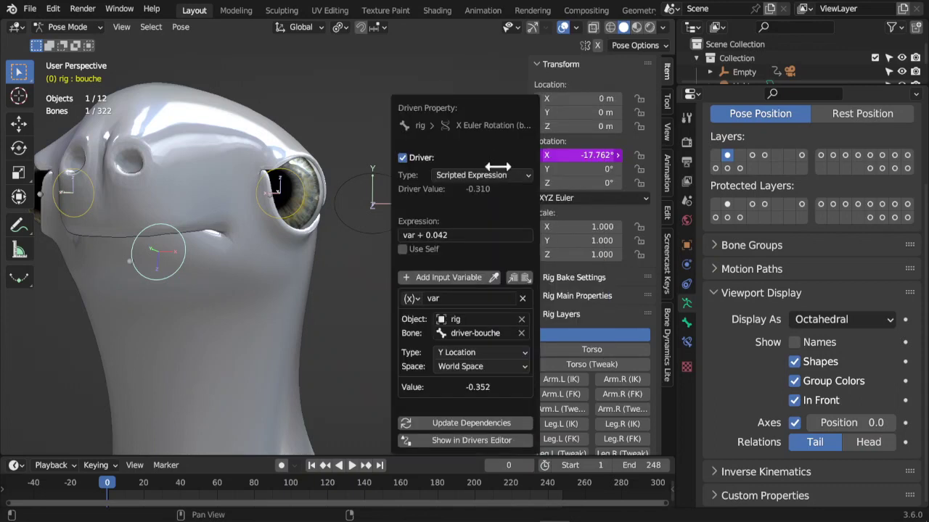
click(501, 368)
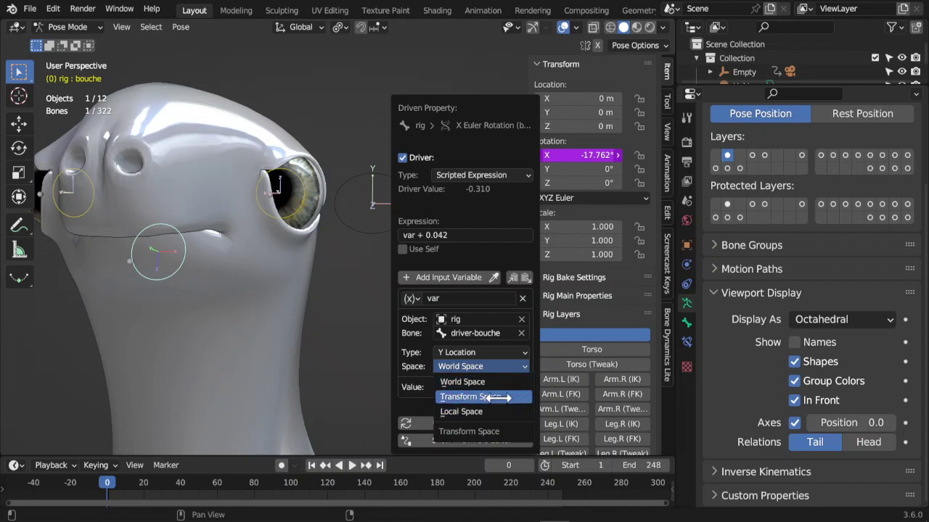
click(497, 398)
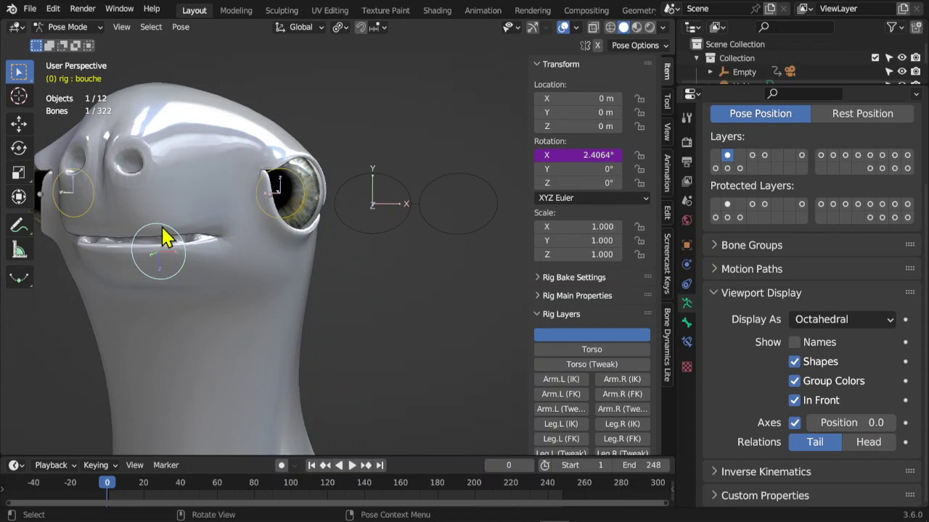
Test the mouth by moving the driver-bouche bone up and down from front and side angles, cancelling each move.
click(412, 216)
middle_drag(414, 213, 446, 251)
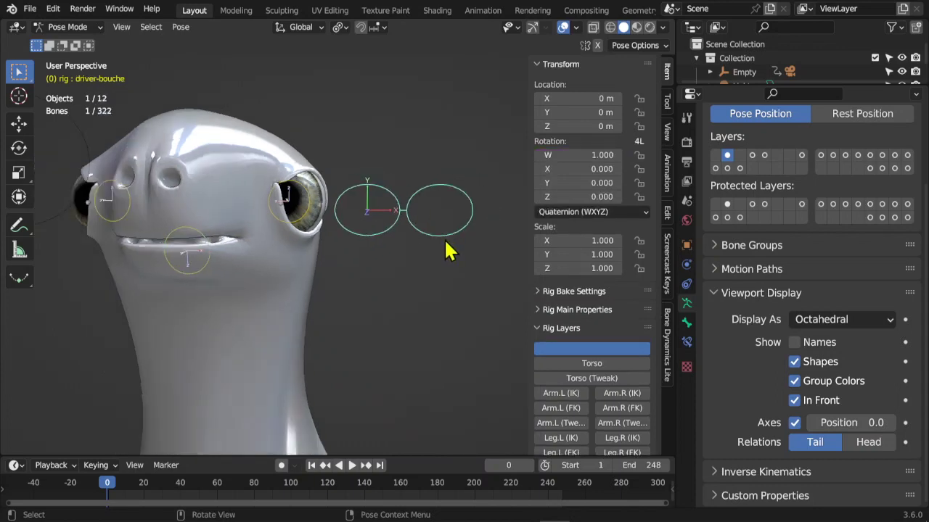
key(g)
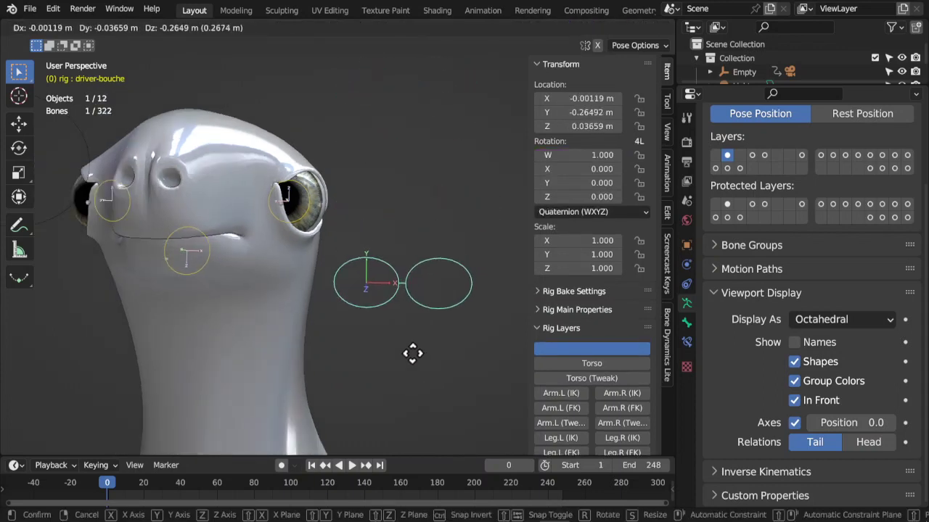
right_click(423, 256)
middle_drag(361, 195, 403, 260)
key(g)
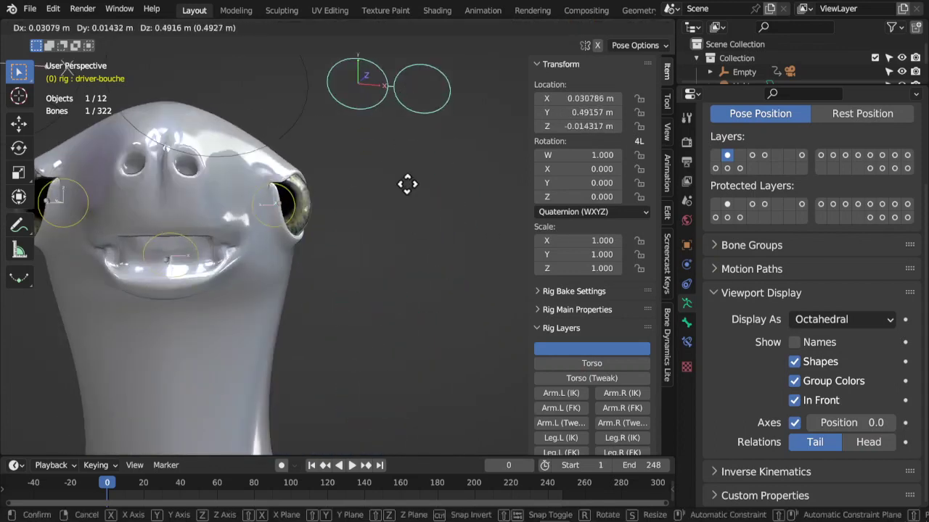
right_click(415, 211)
middle_drag(415, 211, 385, 365)
key(g)
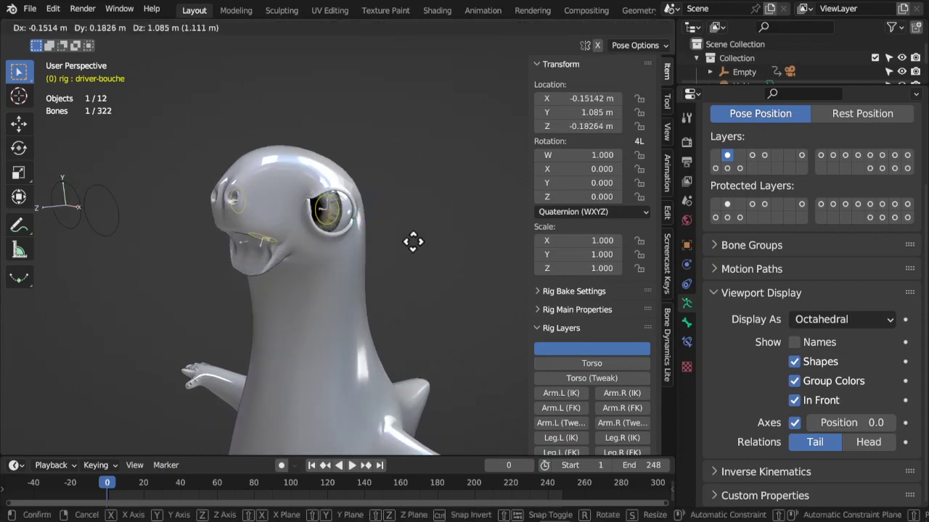
right_click(418, 51)
scroll(309, 206, up, 5)
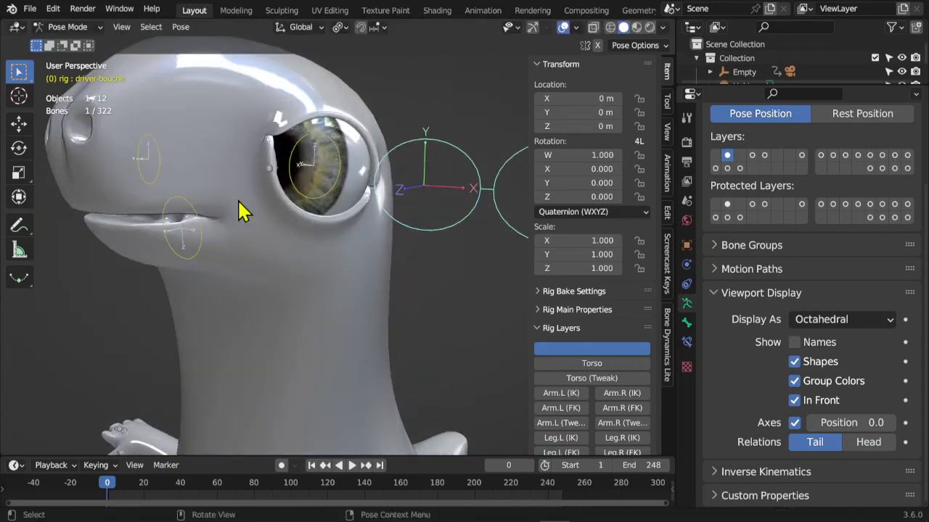
Select the bouche bone and view its X rotation driver in a separate Drivers Editor window, closing that window again.
click(184, 213)
middle_drag(186, 211, 182, 249)
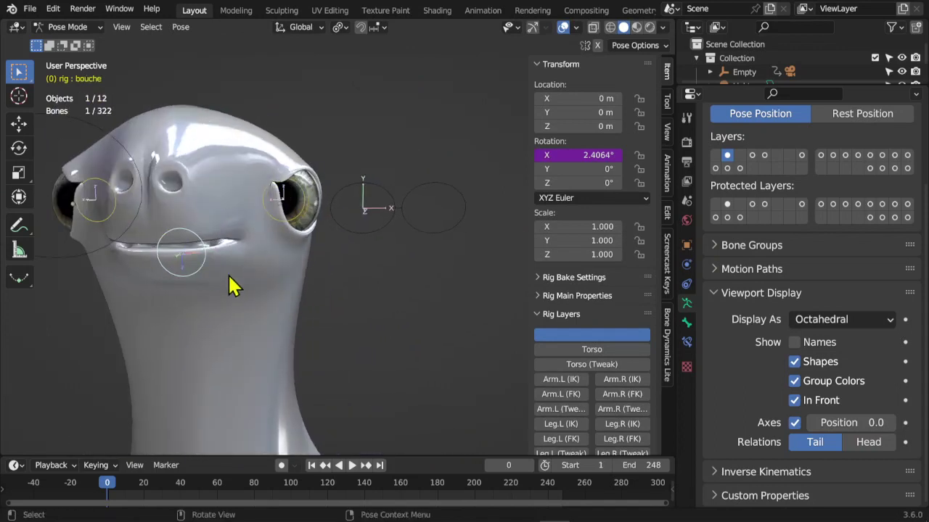
right_click(569, 155)
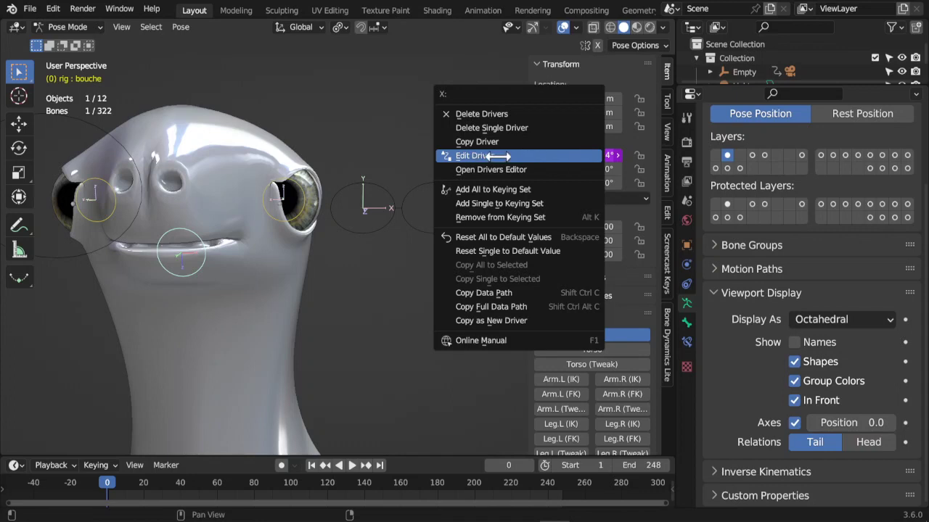
click(465, 158)
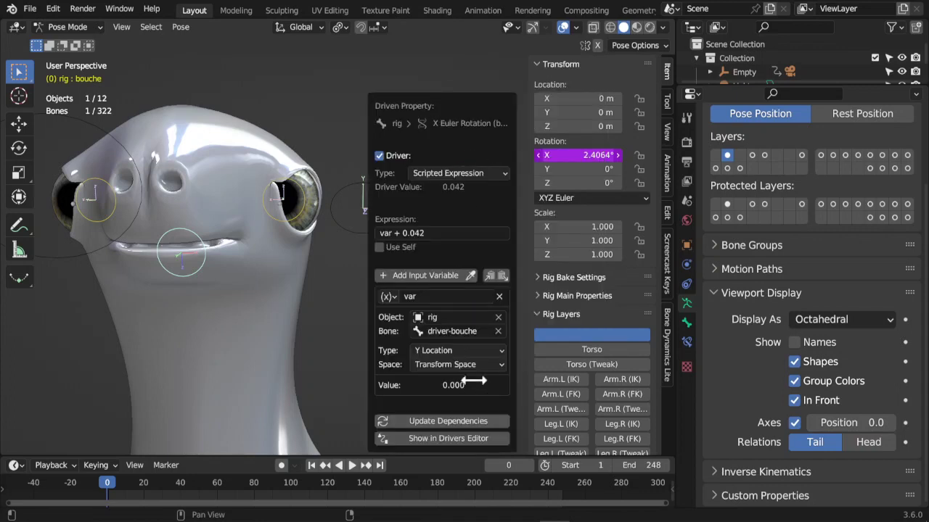
click(451, 439)
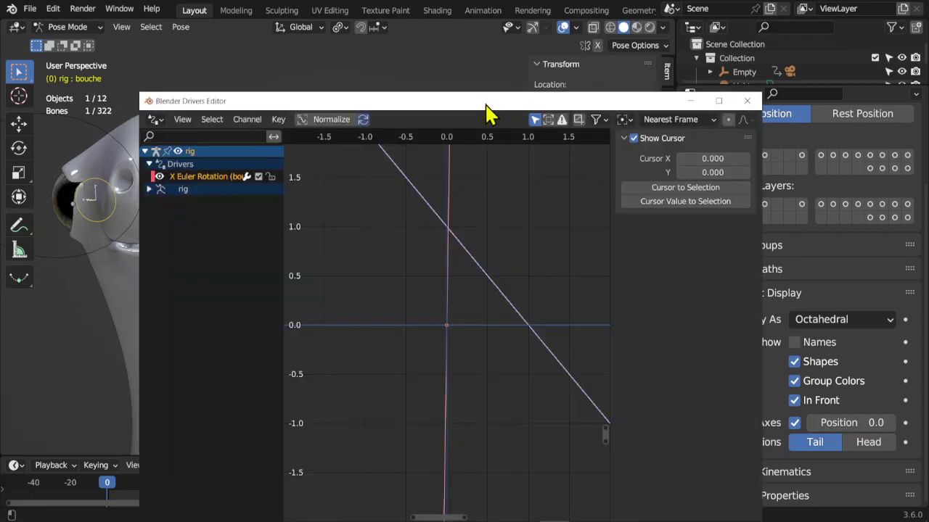
drag(486, 104, 474, 36)
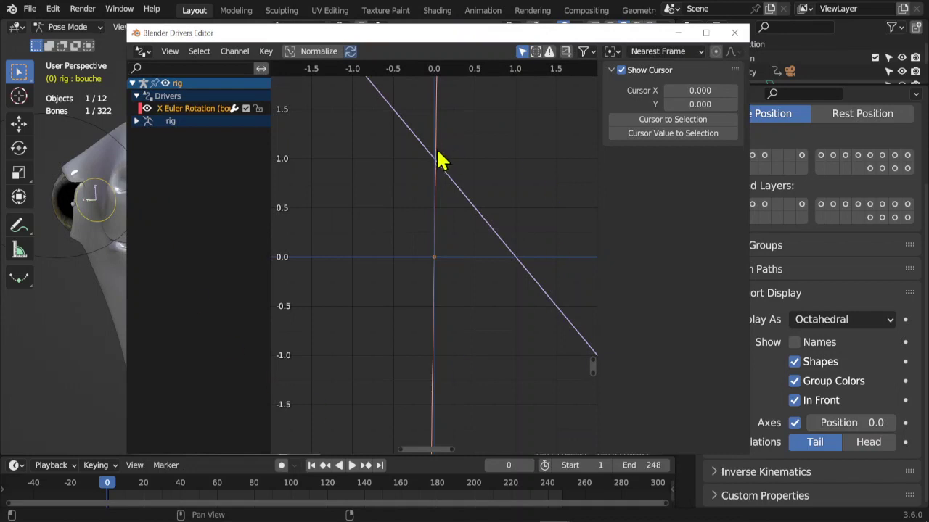
click(736, 35)
Turn the Outliner area into a Drivers editor and enlarge it, narrowing its channel list to widen the graph.
drag(716, 88, 714, 216)
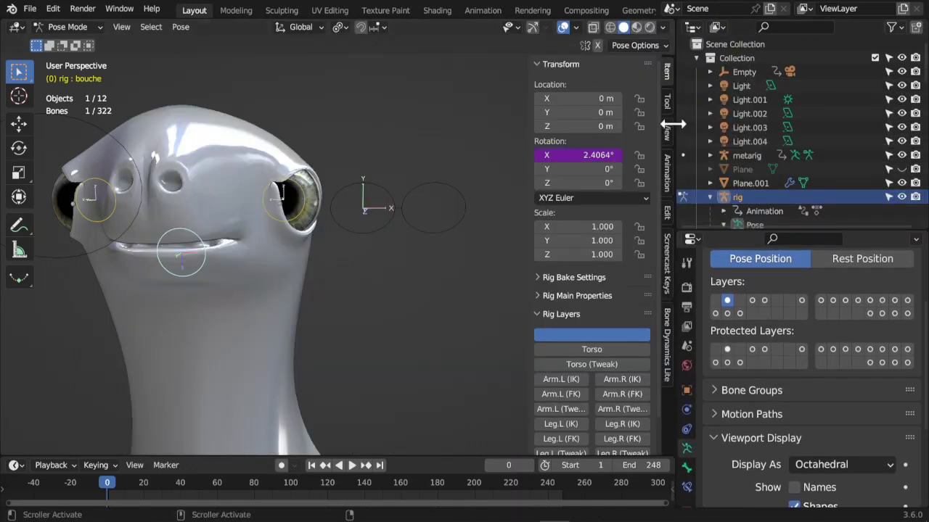
drag(659, 121, 570, 79)
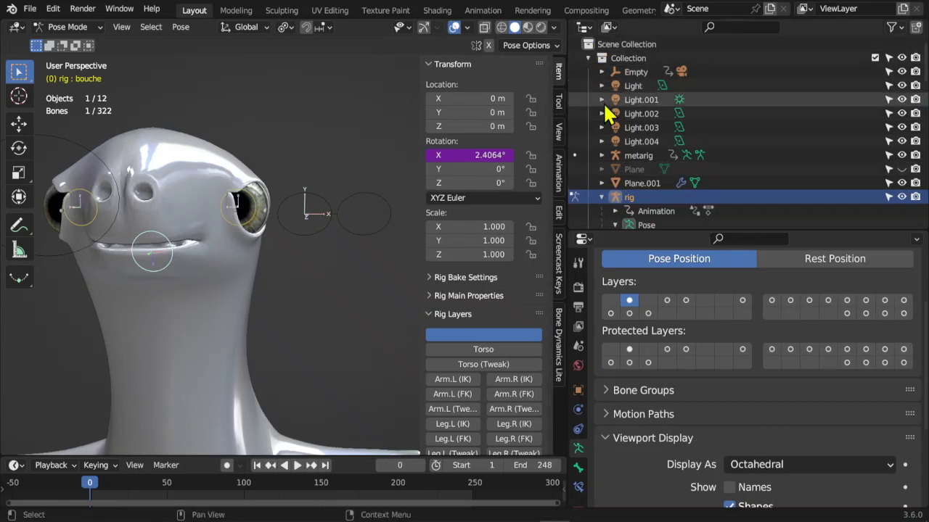
click(584, 27)
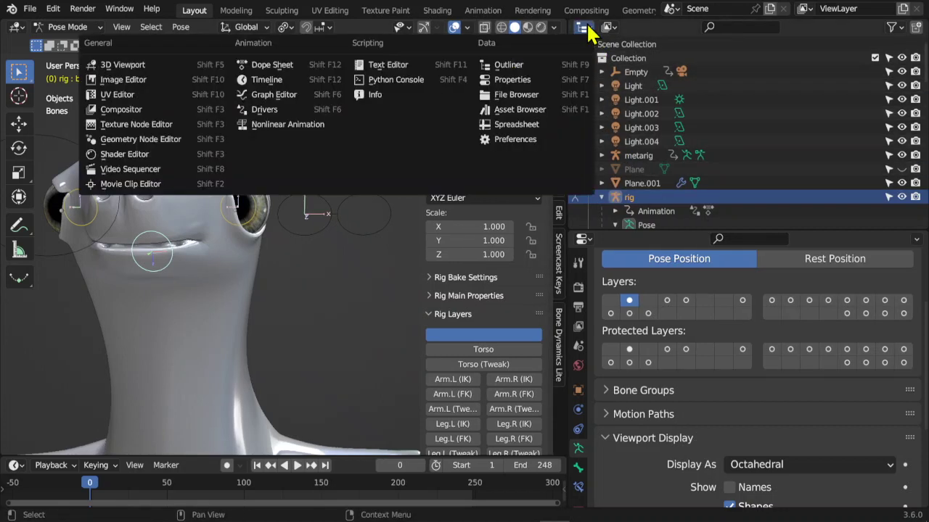
click(263, 111)
drag(659, 230, 659, 333)
drag(566, 243, 426, 243)
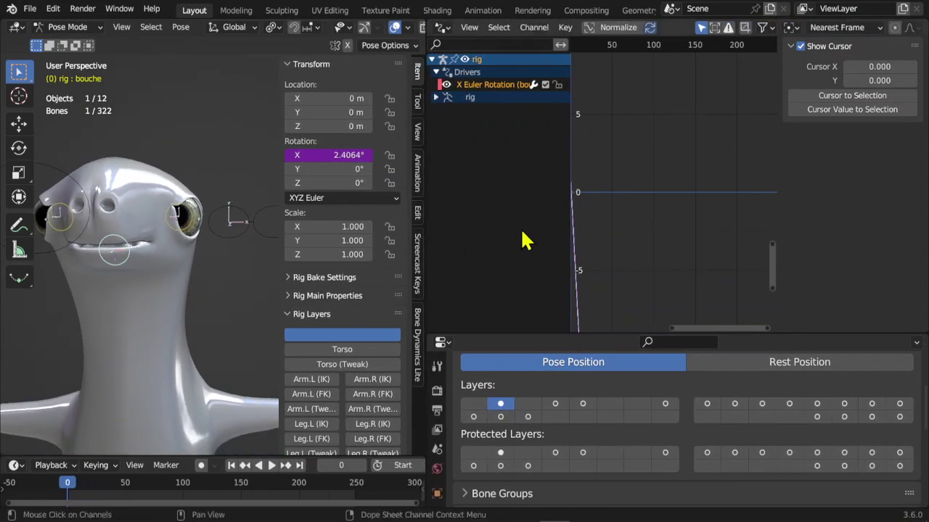
drag(569, 167, 533, 172)
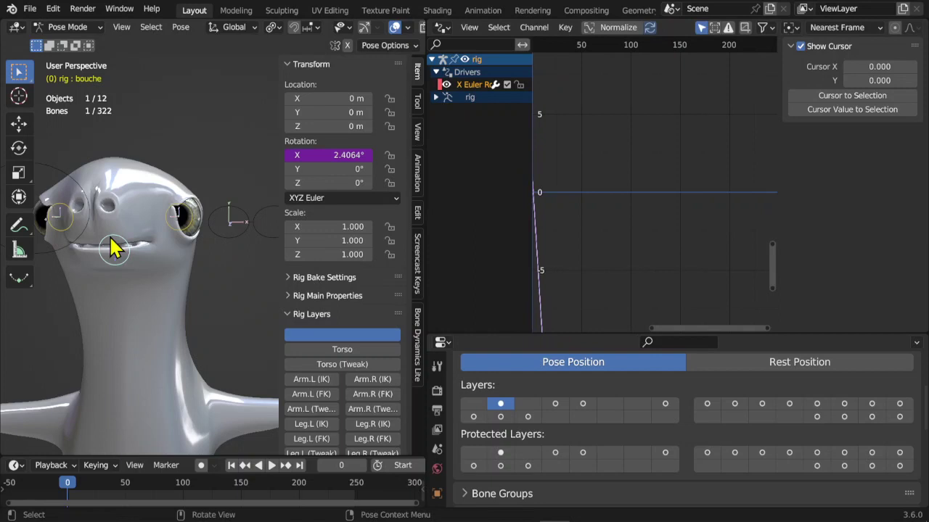
Select the bouche bone's X Euler Rotation driver channel and frame its curve keyframes in the graph.
click(475, 85)
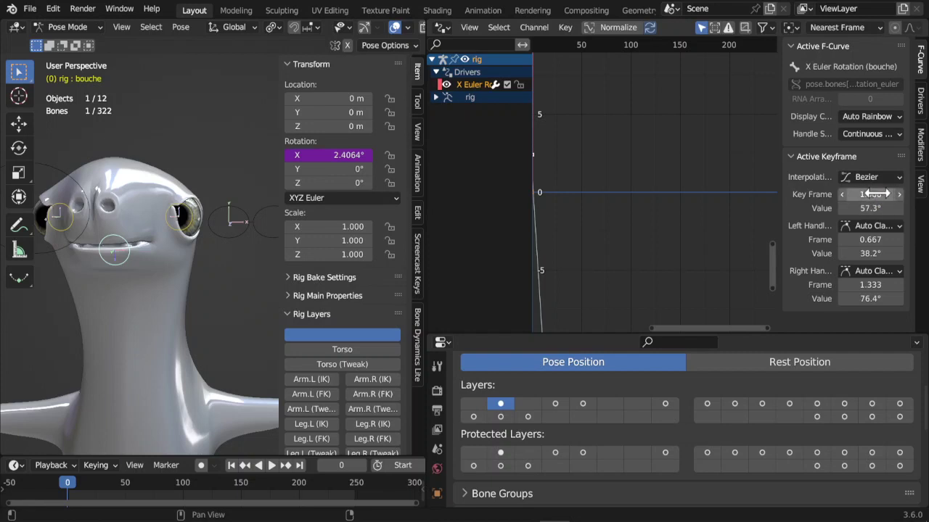
scroll(668, 208, down, 4)
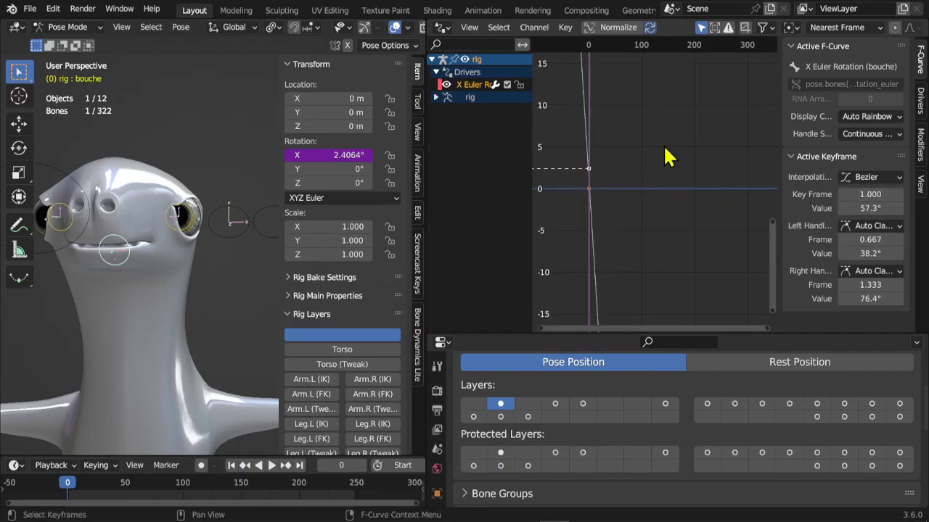
ctrl+middle_drag(667, 157, 738, 183)
middle_drag(637, 210, 773, 209)
middle_drag(693, 218, 568, 230)
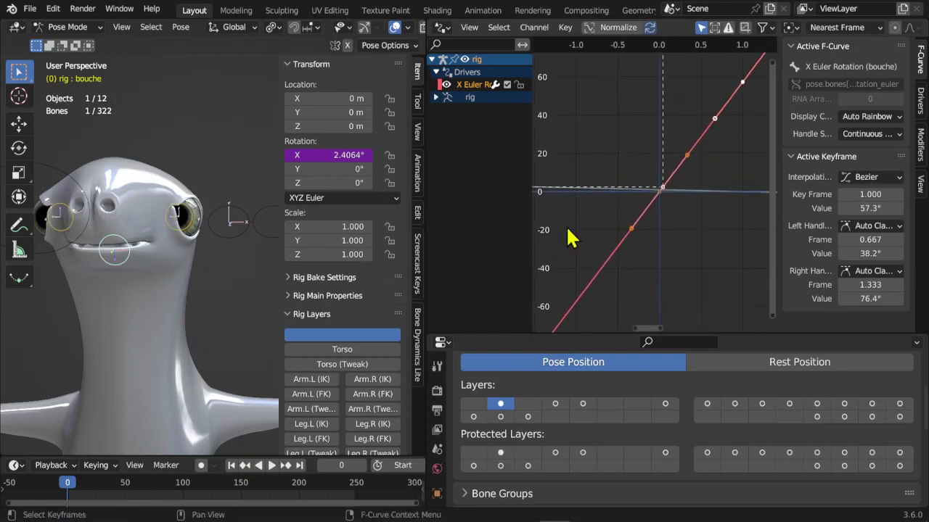
ctrl+middle_drag(662, 233, 725, 154)
ctrl+middle_drag(718, 239, 667, 222)
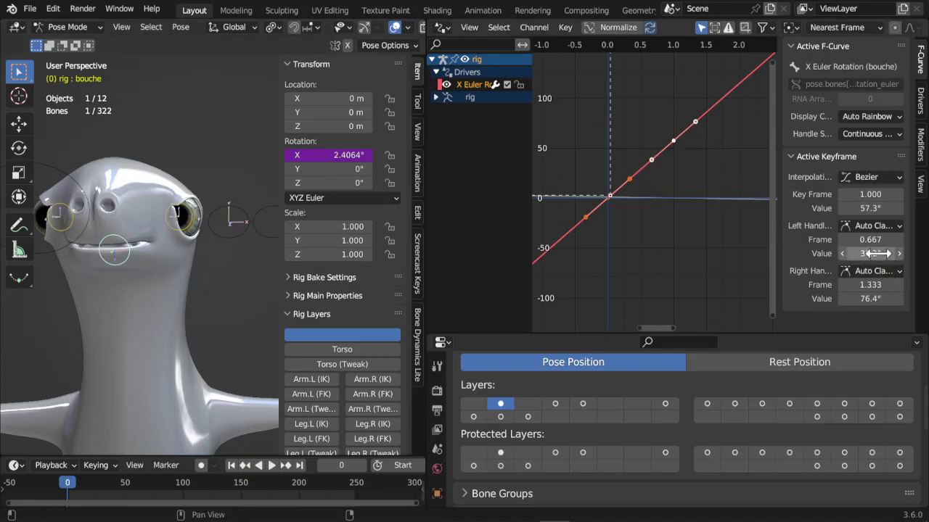
Try raising the active keyframe's left handle value to 72.6° and undo the change.
mouse_move(870, 254)
mouse_down()
mouse_move(914, 253)
mouse_move(881, 253)
mouse_up()
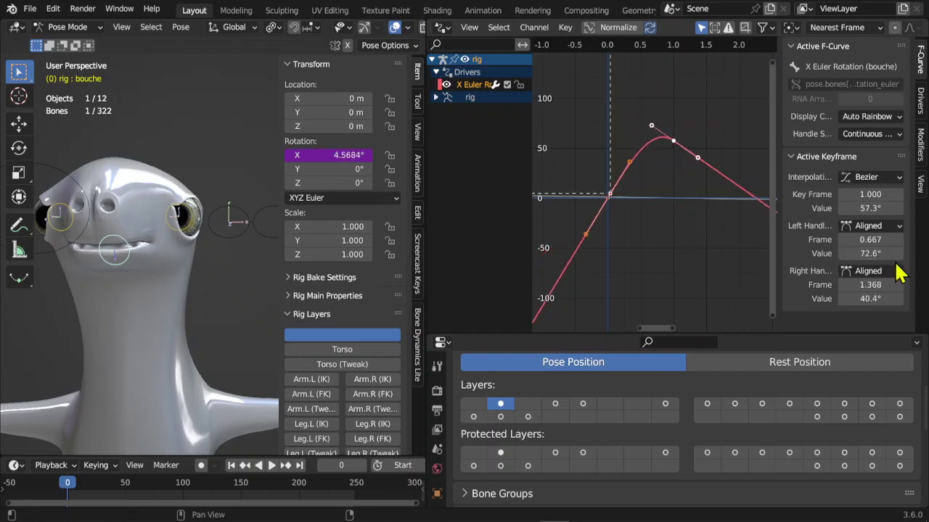
key(ctrl+z)
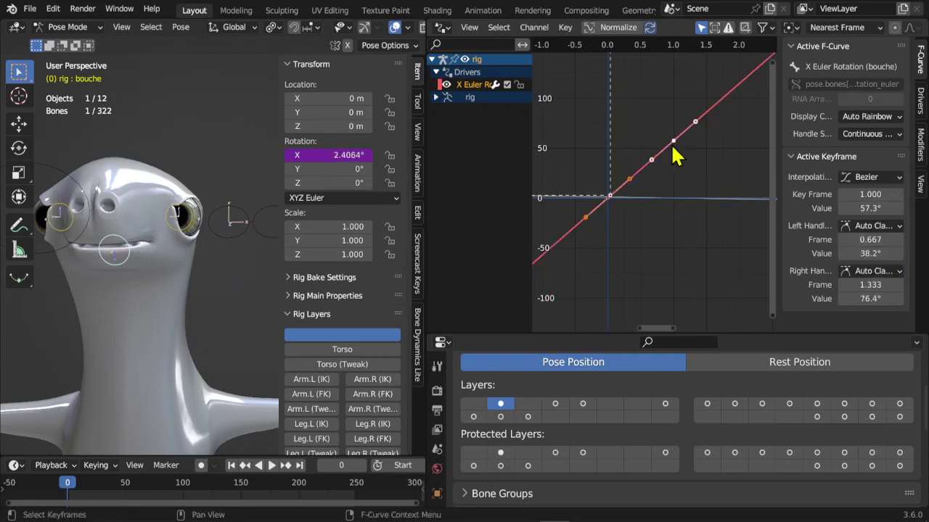
Set the upper keyframe of the X Euler Rotation driver curve to frame 0.2, steepening the curve.
ctrl+middle_drag(710, 167, 707, 145)
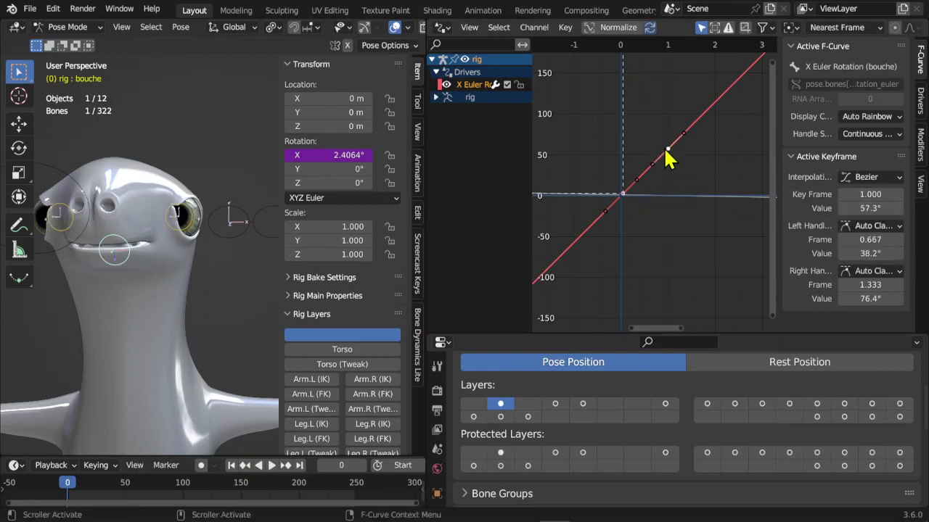
click(869, 194)
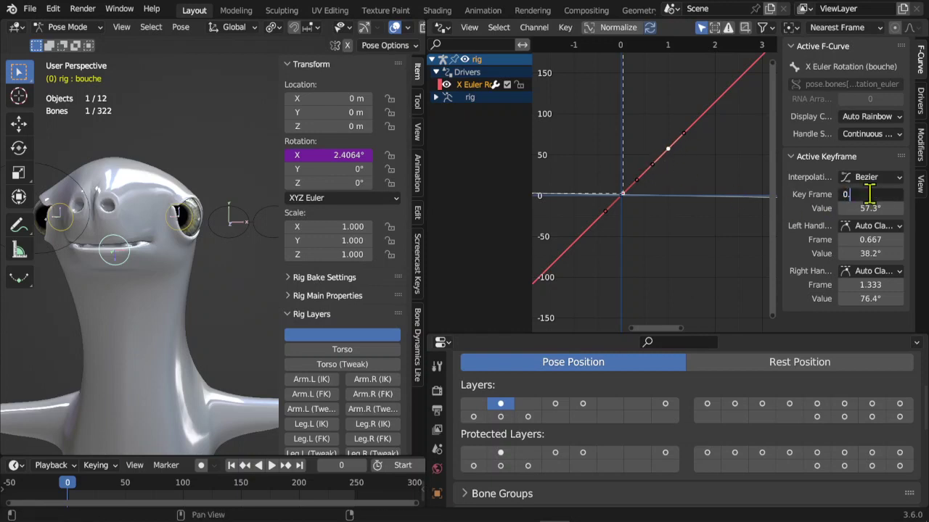
key(Return)
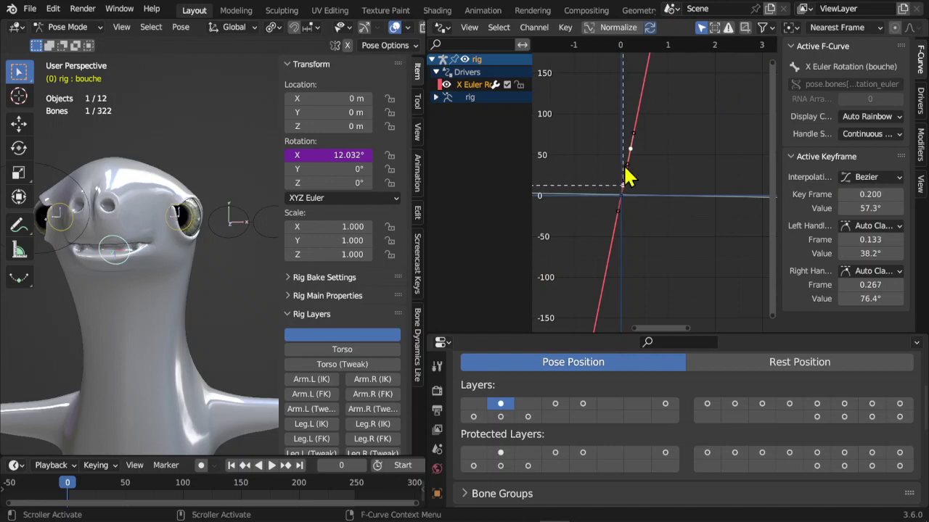
Test the mouth by moving the driver-bouche control bone, cancel the move, and reselect the bouche bone.
click(250, 246)
click(256, 240)
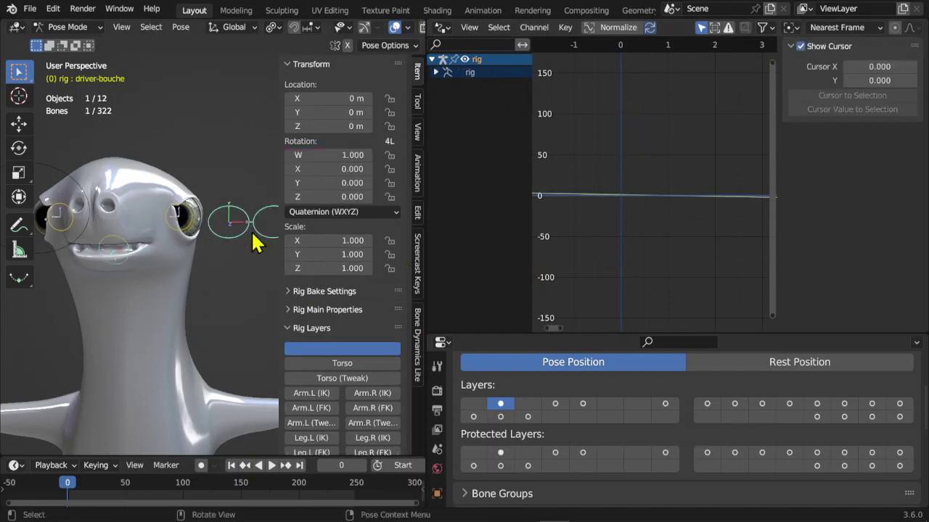
key(g)
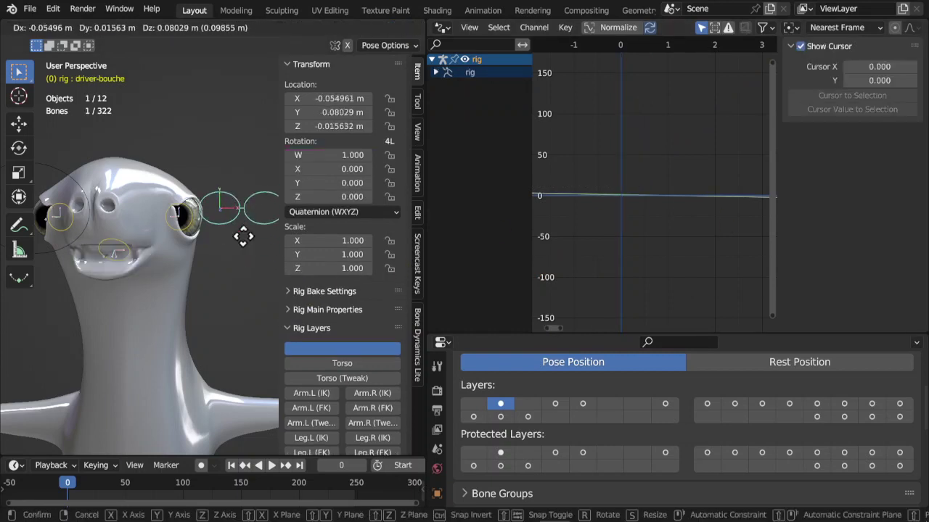
key(Escape)
click(119, 245)
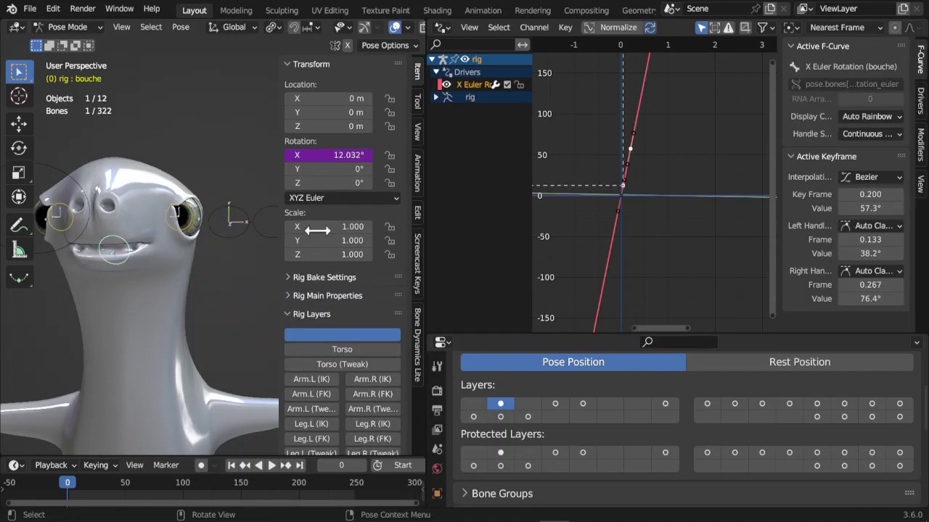
scroll(655, 168, up, 2)
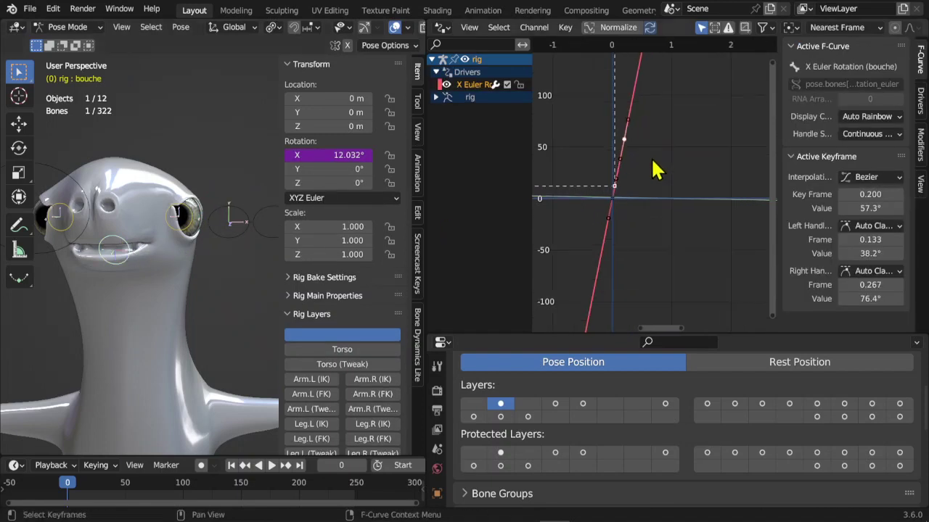
key(g)
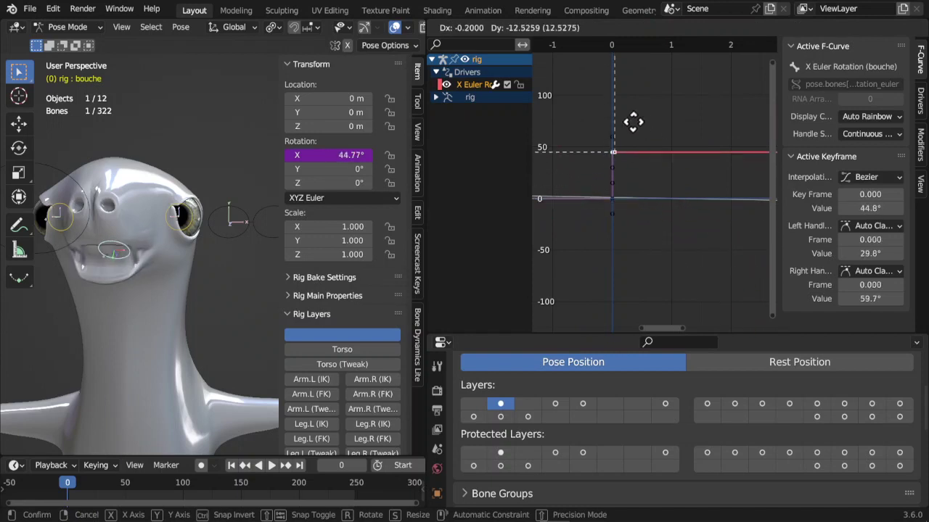
right_click(675, 101)
Move the upper keyframe of the X Euler Rotation driver curve to frame 1 with a value of about 293°.
scroll(679, 160, down, 2)
key(g)
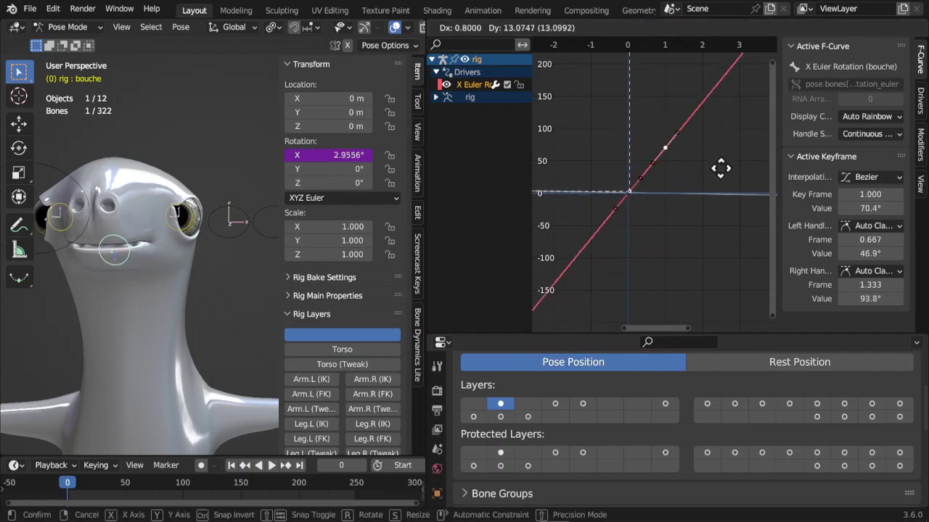
click(728, 83)
scroll(678, 123, up, 2)
middle_drag(642, 85, 673, 124)
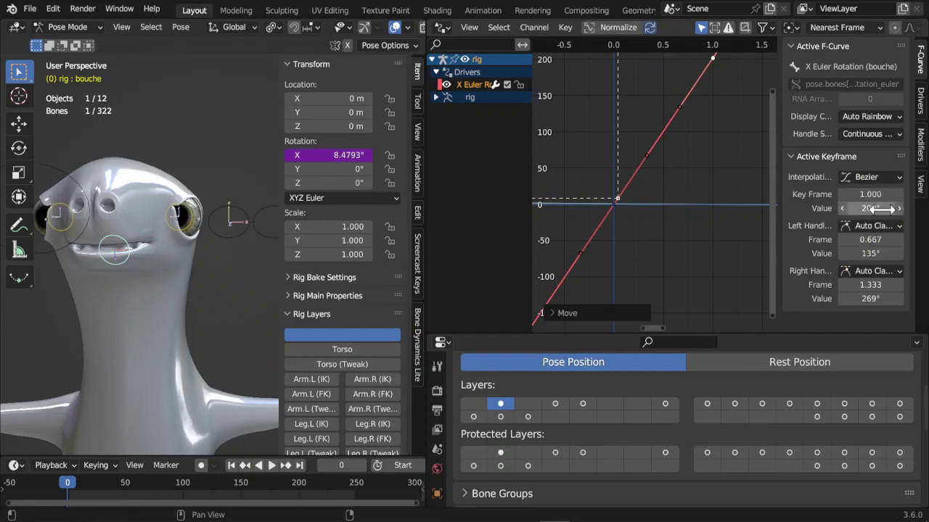
scroll(700, 211, down, 3)
key(g)
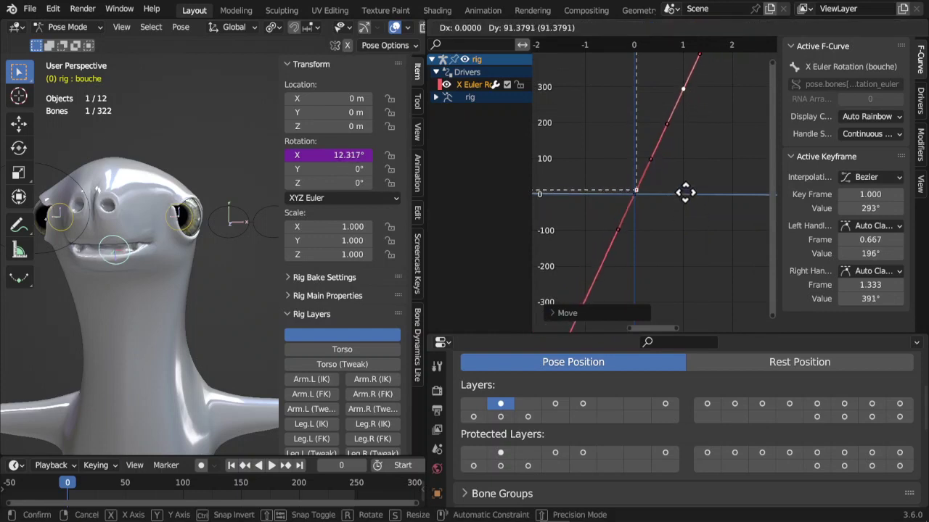
click(685, 192)
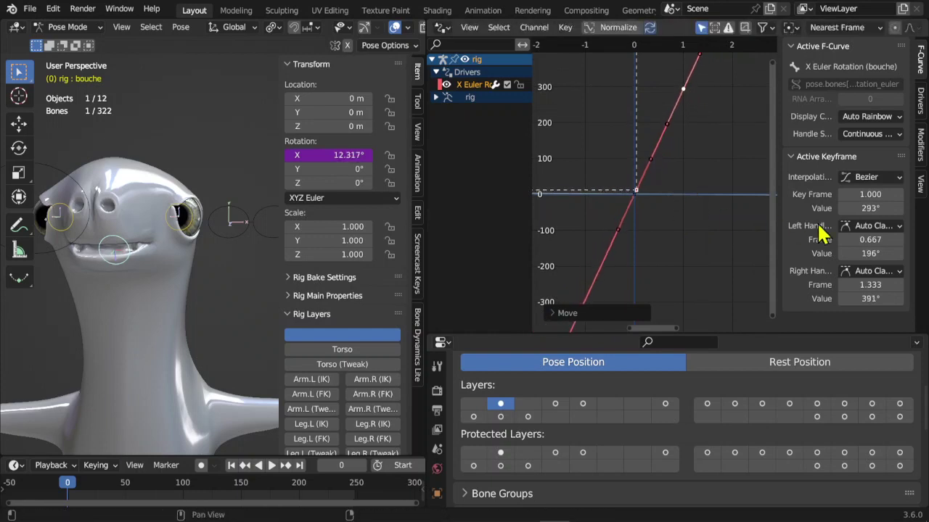
Test the mouth's response with a cancelled downward move of driver-bouche, and return to the bouche bone's driver curve.
click(246, 236)
key(g)
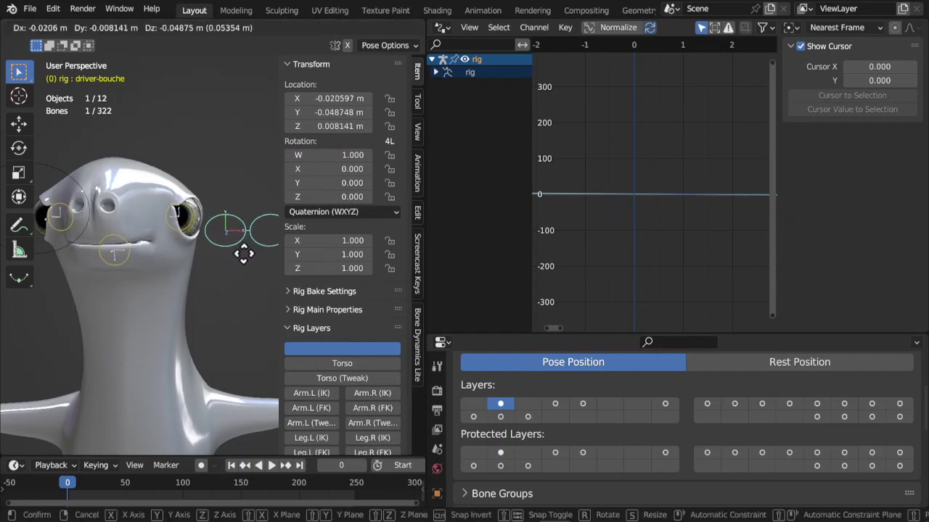
key(Escape)
click(124, 246)
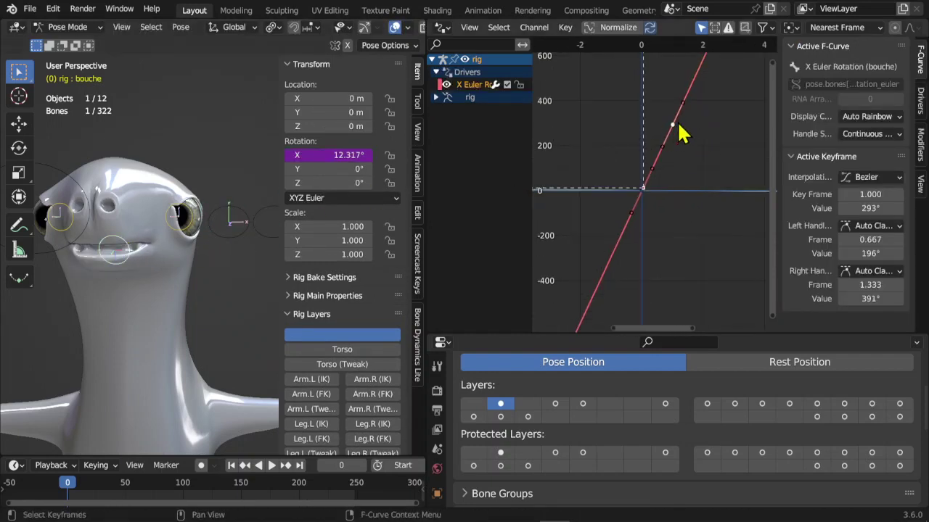
key(r)
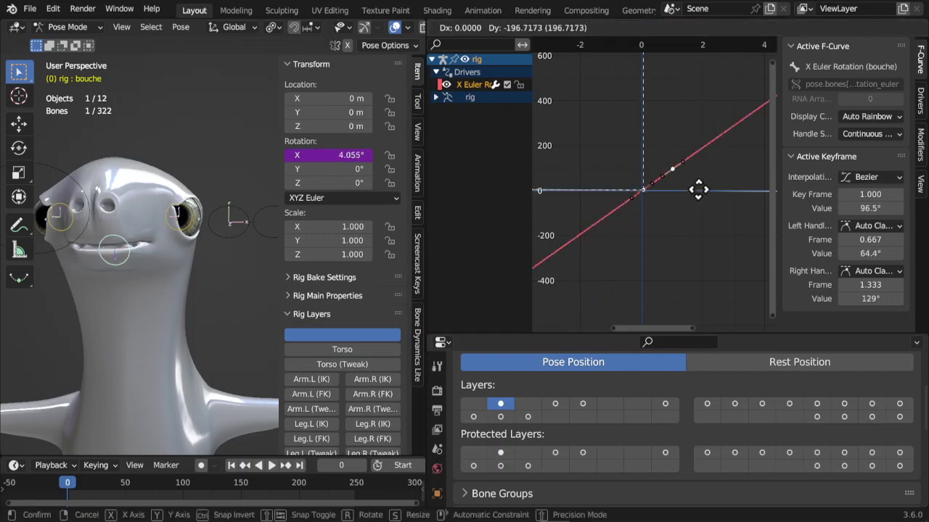
key(Escape)
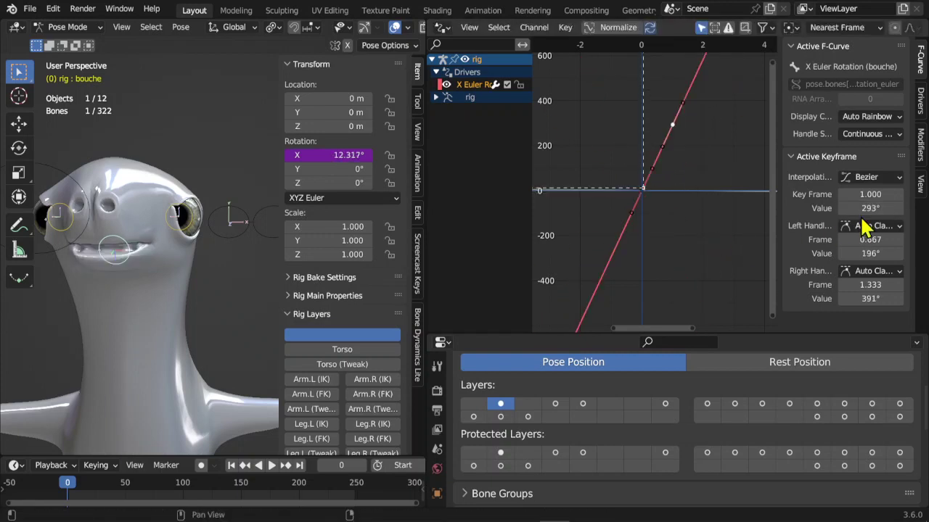
key(g)
key(Escape)
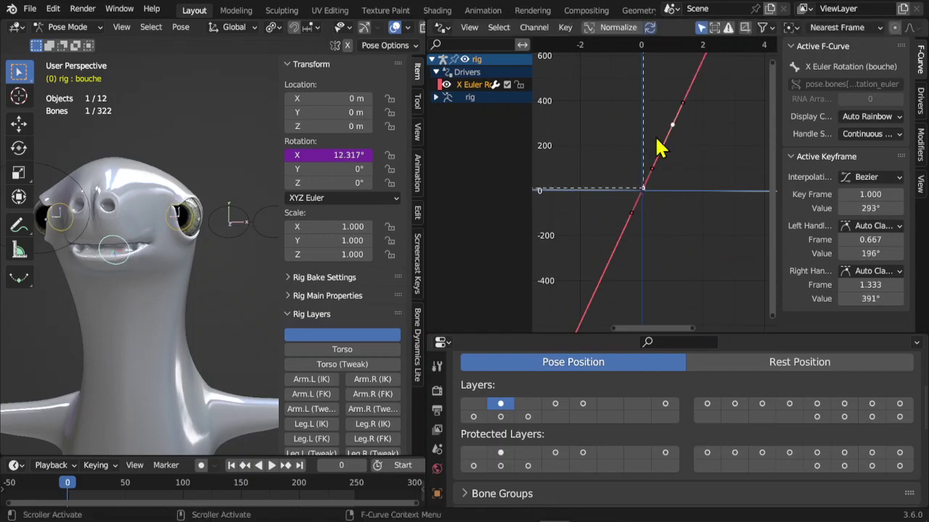
Set the active keyframe's value to -293.266° and test the mouth with a cancelled move of the driver-bouche bone.
double_click(866, 208)
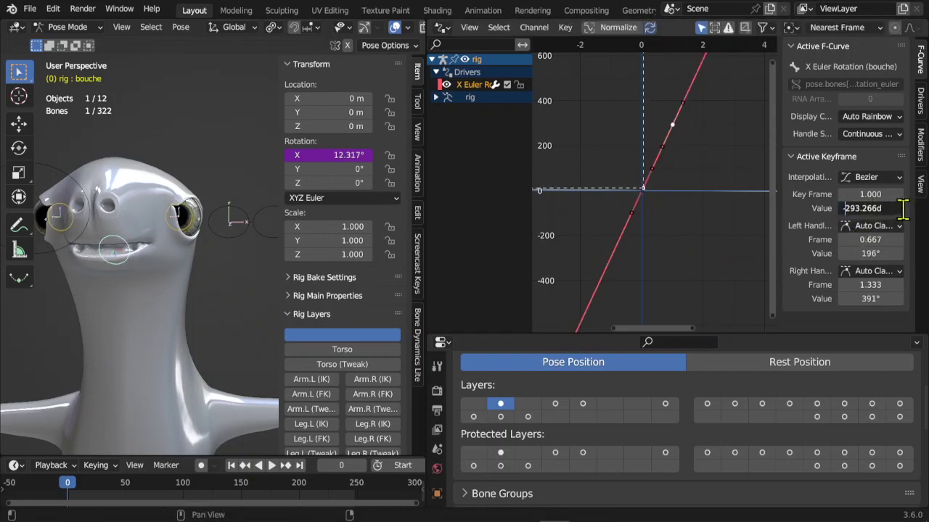
key(Return)
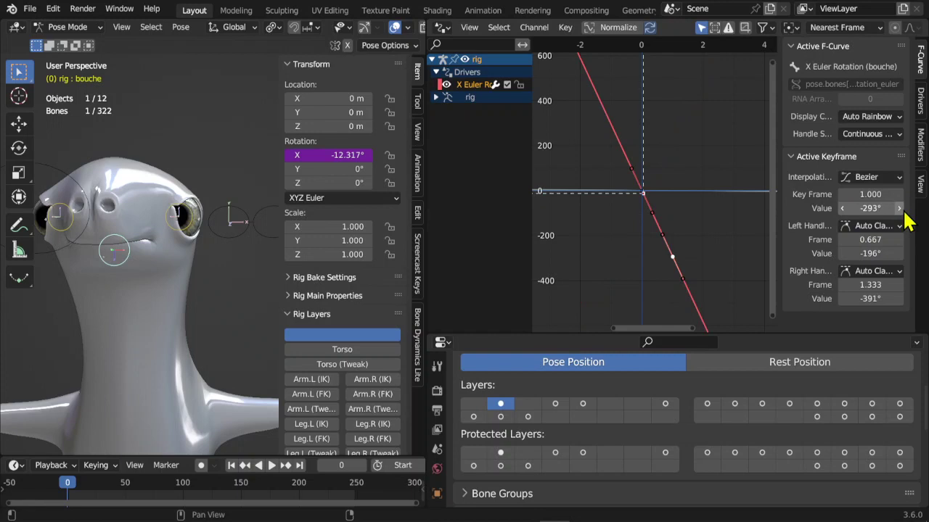
click(249, 246)
key(g)
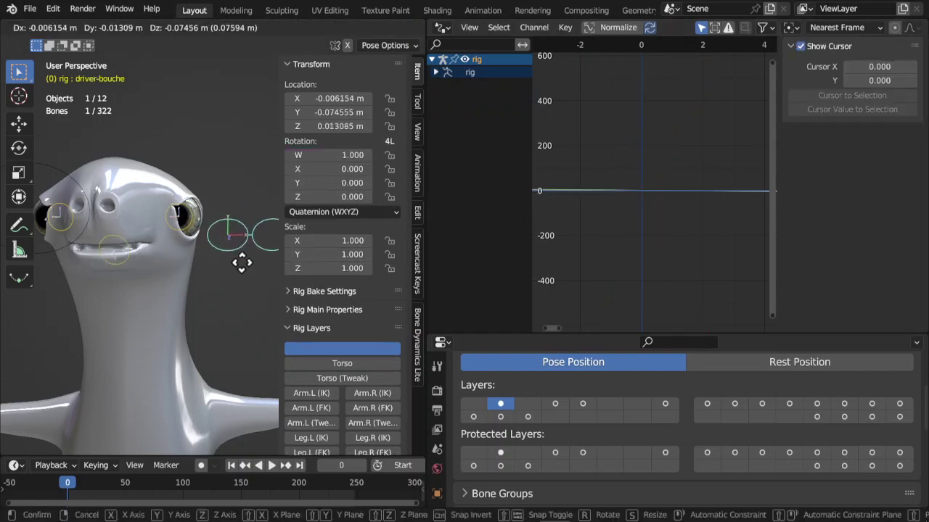
key(Escape)
click(122, 260)
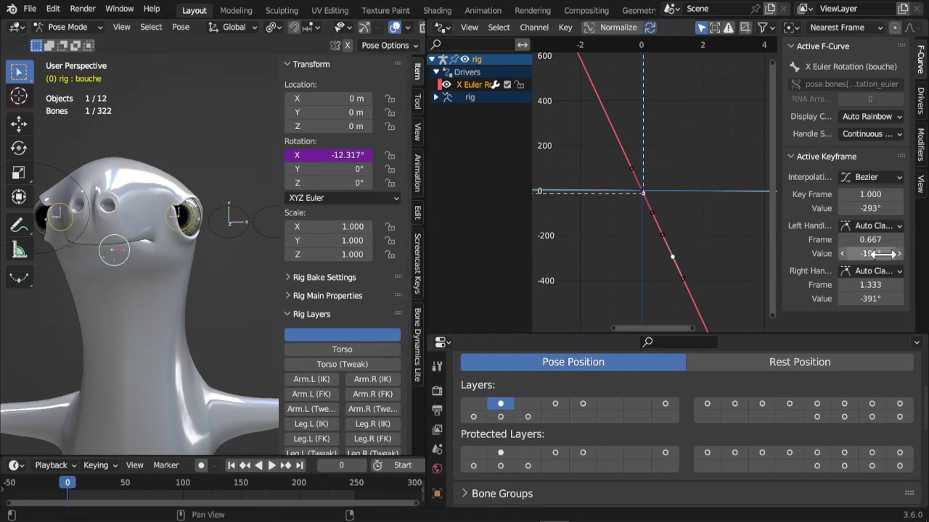
Set the left handle frame of the keyframe at frame 1 to 0.737 and select the keyframe at frame 0.
mouse_move(870, 240)
mouse_down()
mouse_move(860, 239)
mouse_move(893, 240)
mouse_move(881, 239)
mouse_up()
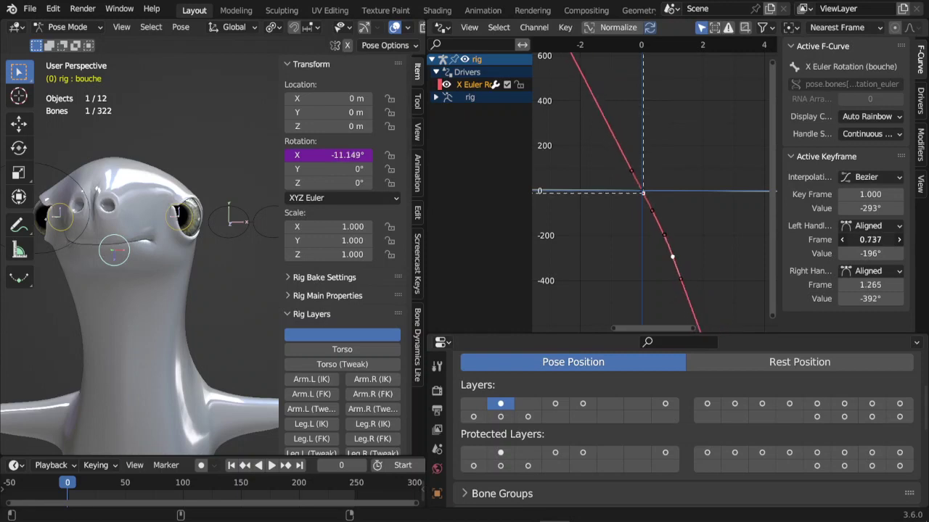
click(642, 192)
middle_drag(219, 304, 219, 259)
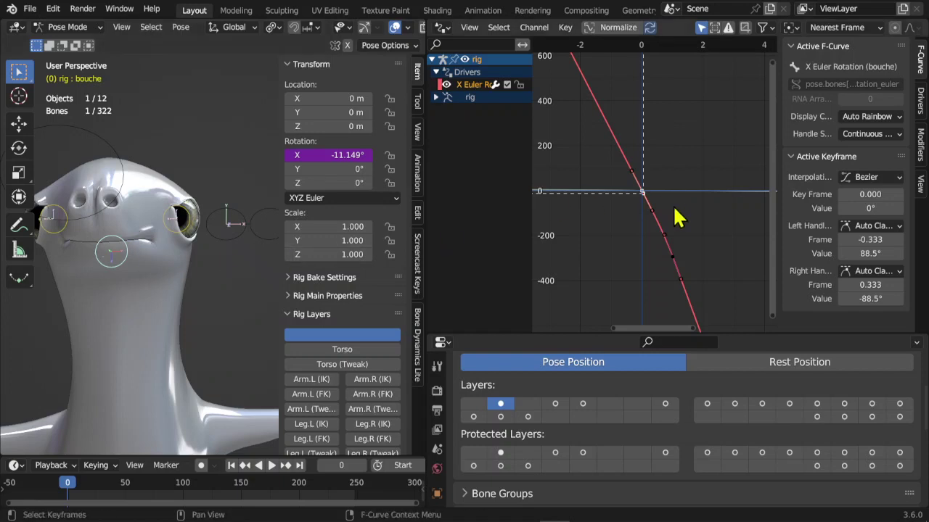
Select all keyframes of the driver curve and raise them by about 8.8° to close the mouth at rest.
drag(600, 139, 699, 304)
key(g)
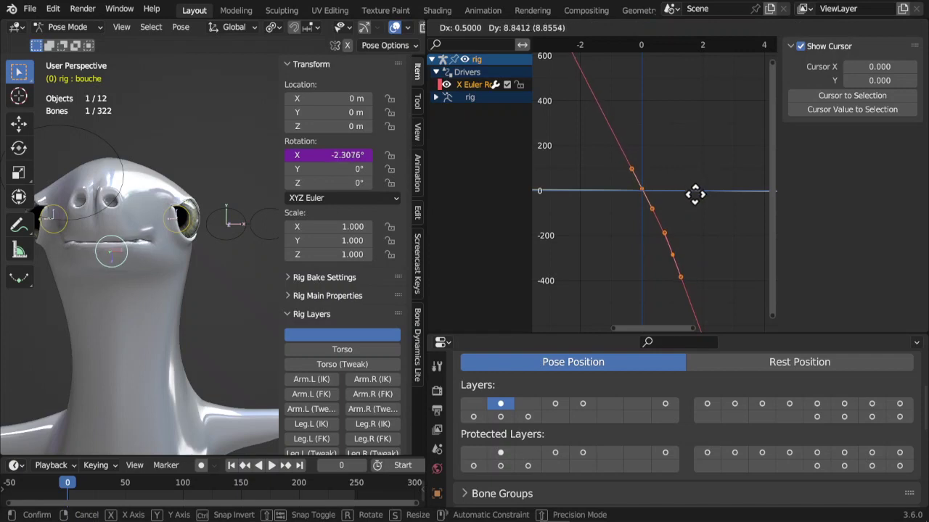
click(695, 194)
Collapse the driver-bouche bone's Transform settings and widen the 3D viewport.
click(252, 230)
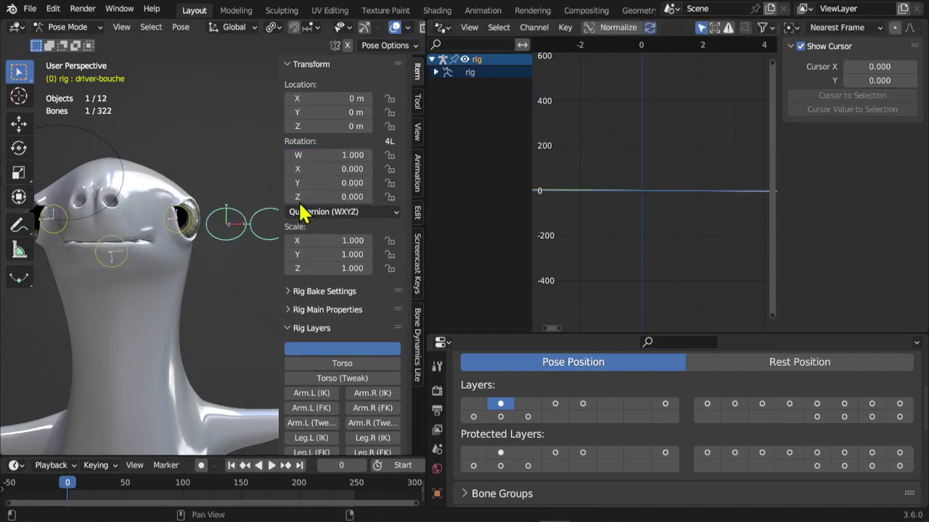
click(289, 64)
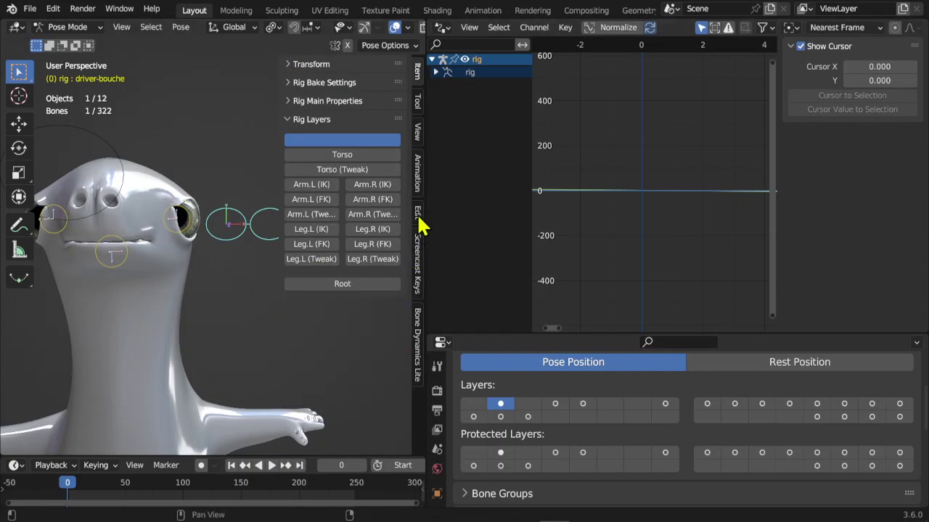
drag(424, 209, 600, 195)
Test the mouth opening by moving the driver-bouche bone and examine the head from another angle.
key(g)
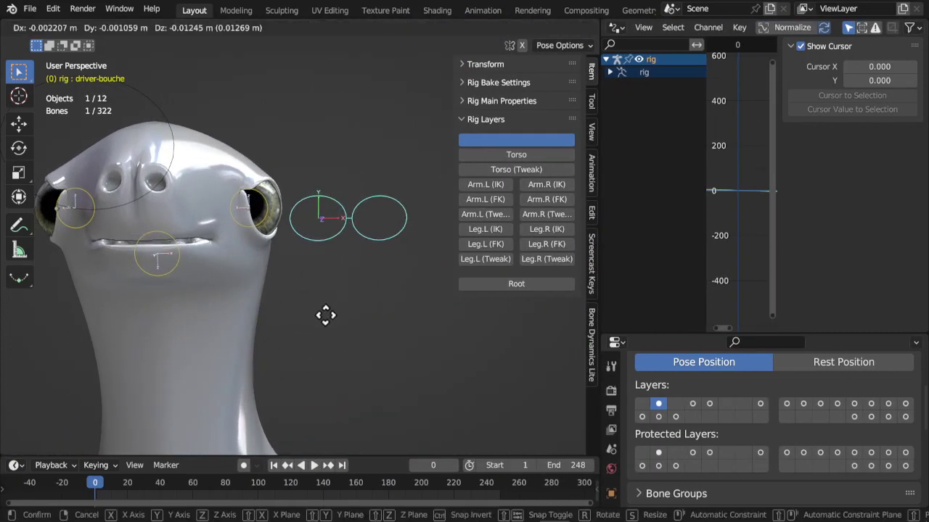
click(332, 299)
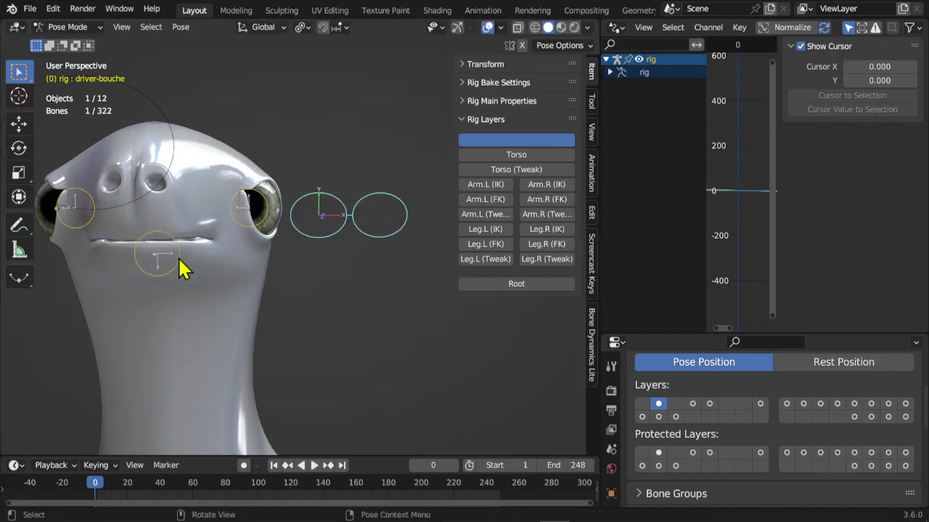
middle_drag(181, 269, 319, 229)
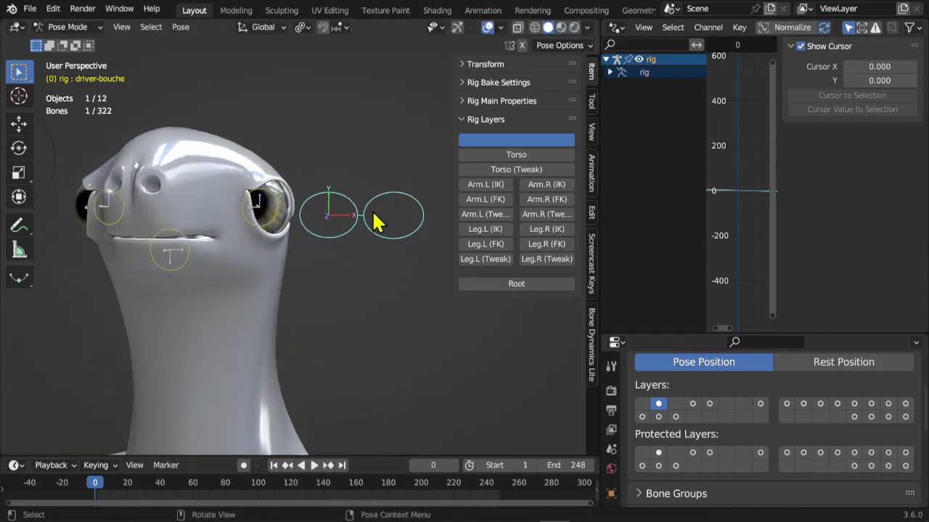
scroll(360, 222, down, 8)
scroll(335, 230, up, 4)
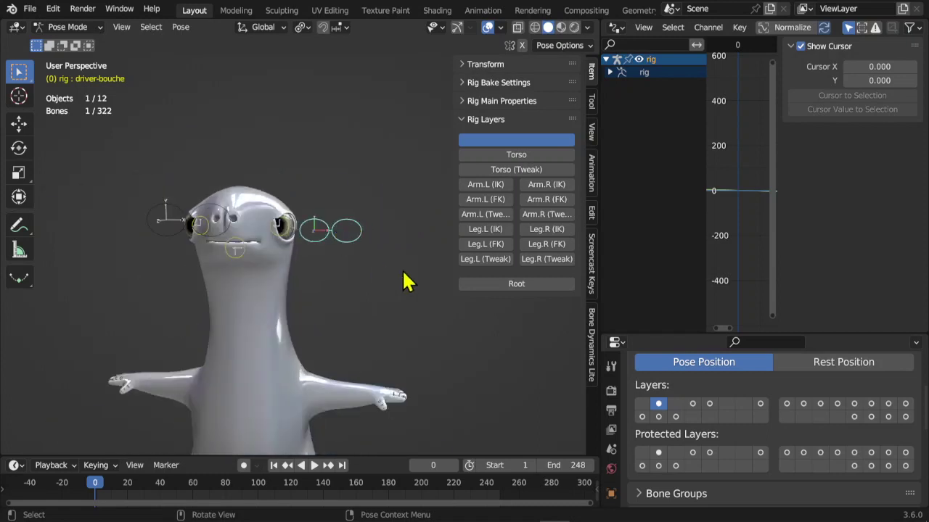
Enlarge the Properties editor and show the driver-bouche bone's Viewport Display custom shape settings.
drag(659, 333, 651, 72)
click(611, 312)
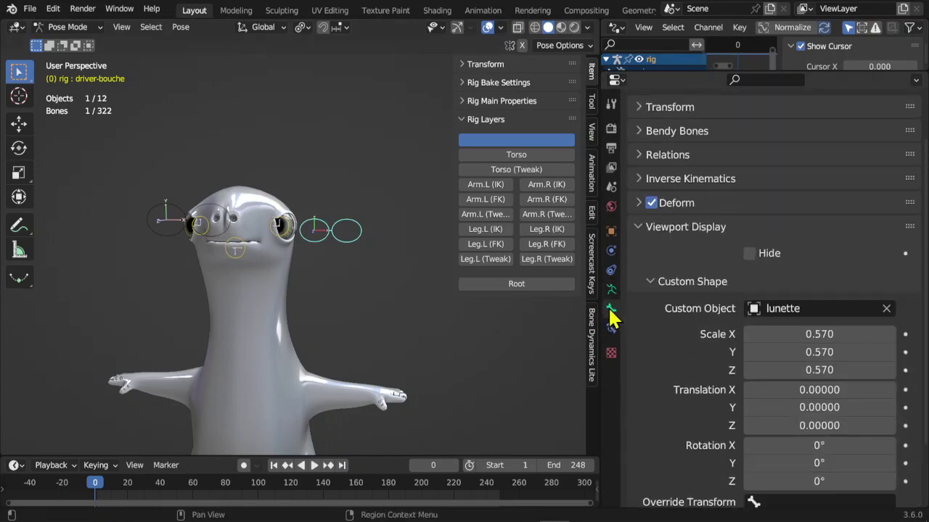
drag(600, 302, 548, 299)
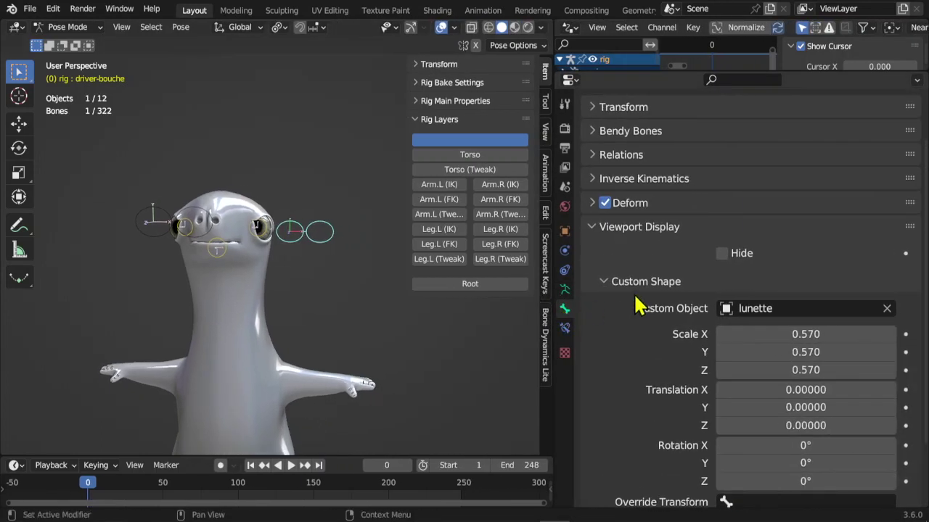
click(592, 231)
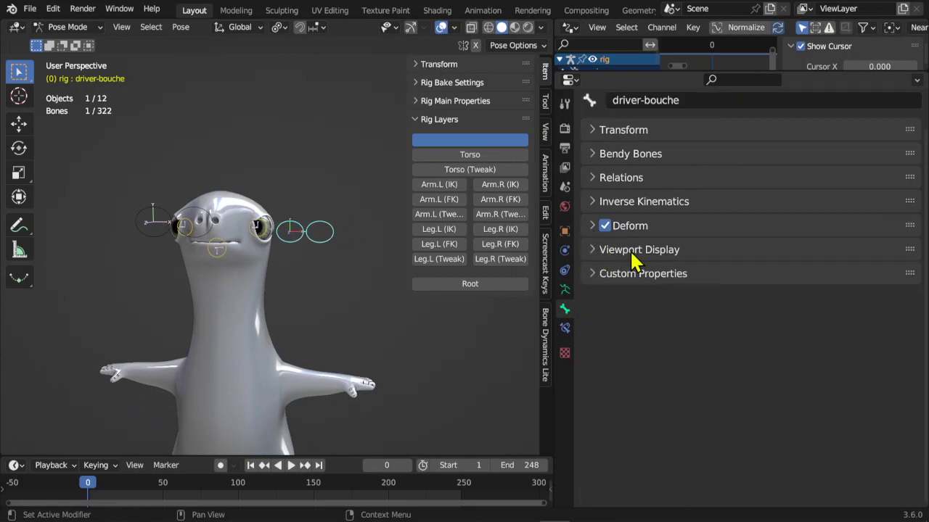
click(632, 251)
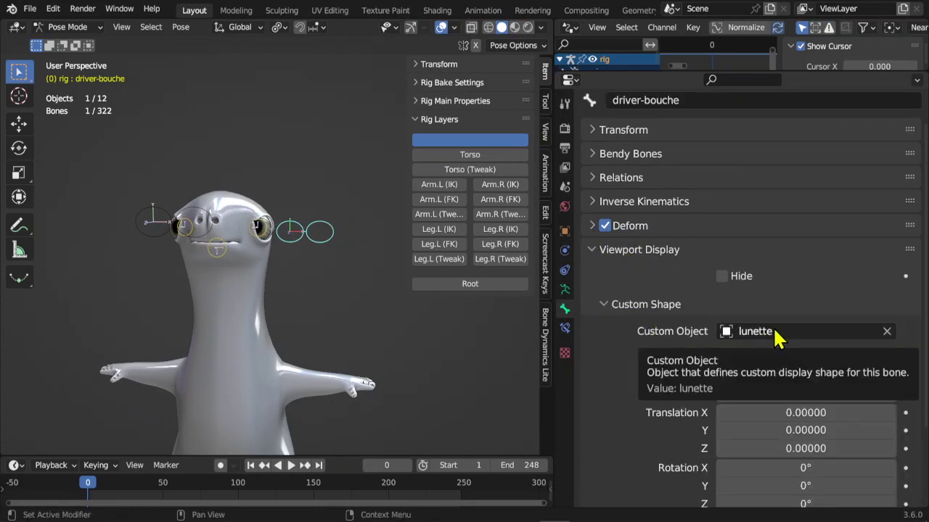
Show the Torso (Tweak), arm and leg rig layers and compare the custom shape objects of tweak_spine.004 and driver-bouche.
click(451, 169)
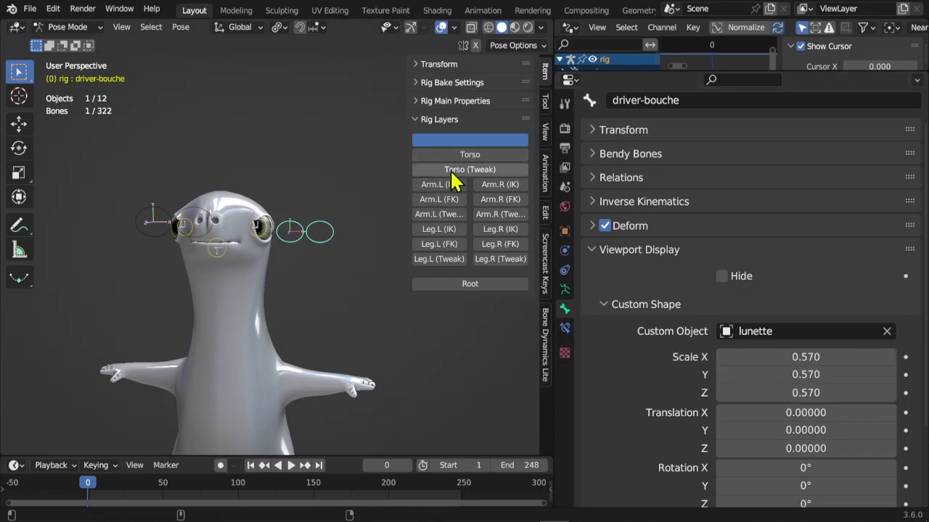
mouse_move(448, 183)
mouse_down()
mouse_move(444, 244)
mouse_move(474, 172)
mouse_move(494, 265)
mouse_up()
middle_drag(326, 321, 218, 374)
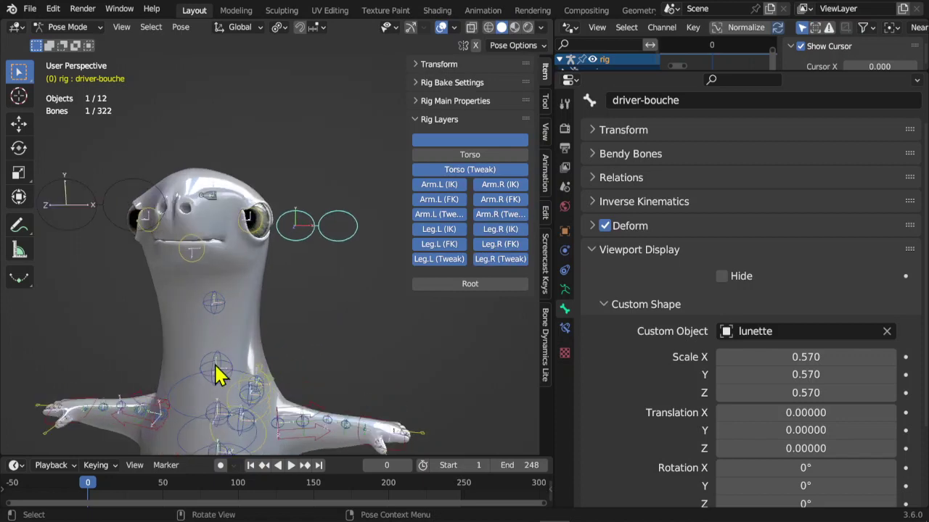
click(212, 373)
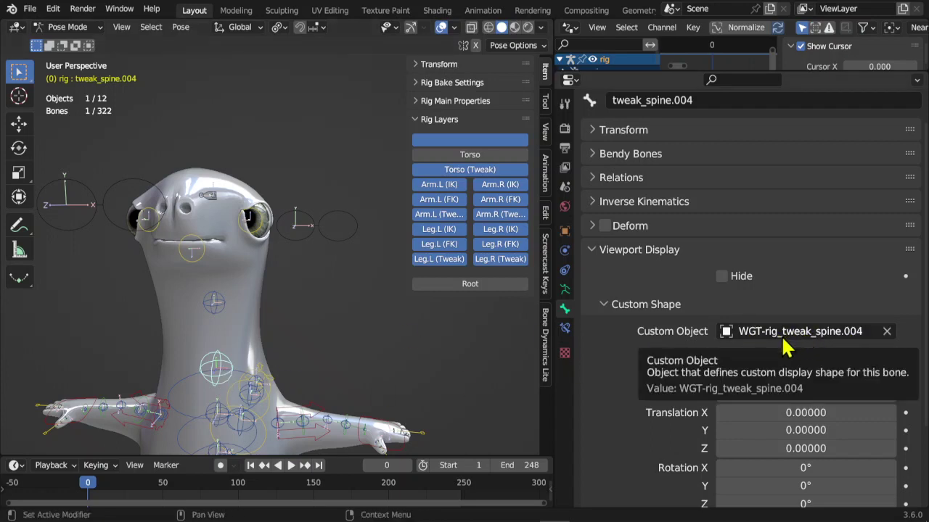
click(319, 228)
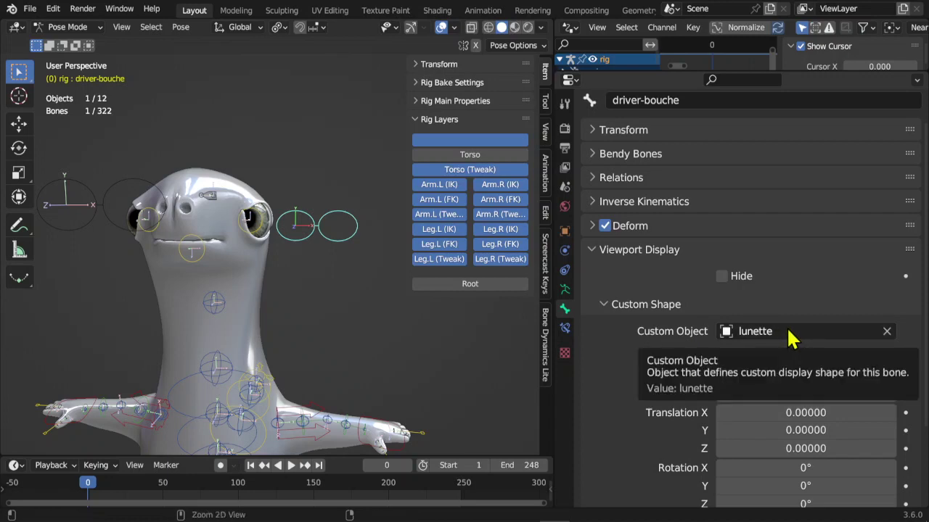
Set the driver-bouche bone's custom shape object to WGT-rig_tweak_spine.004 and test moving the bone.
text(WGT-rig_tweak_spine.004)
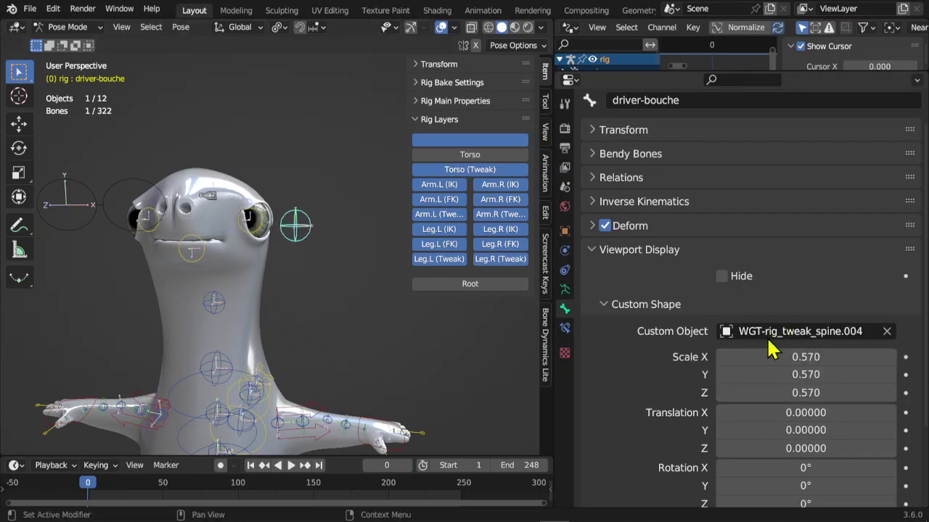
key(g)
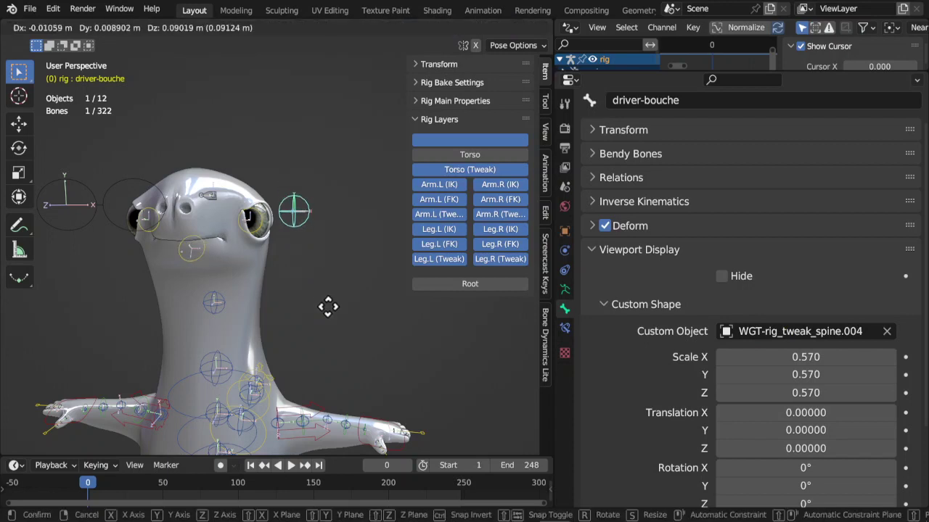
right_click(330, 290)
scroll(320, 291, down, 2)
middle_drag(305, 293, 285, 296)
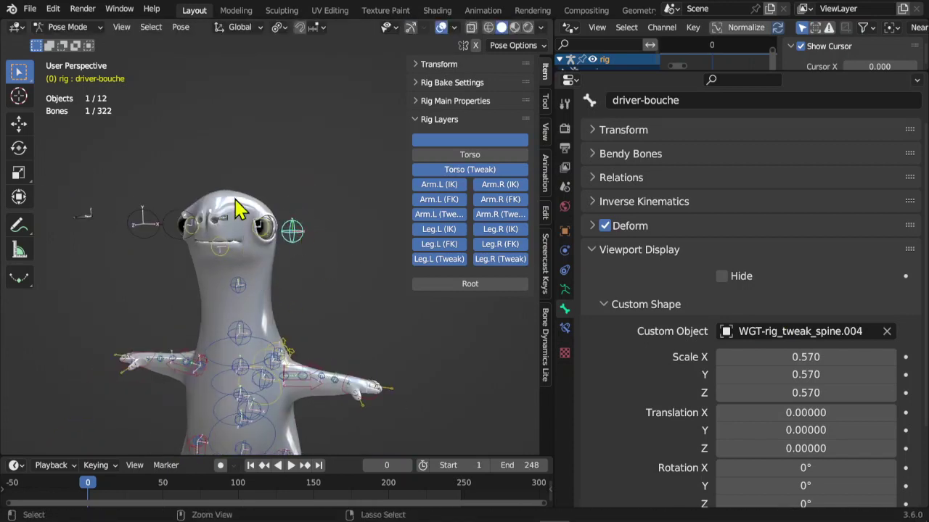
Switch to Object Mode, select the character's Cube mesh and show its vertex groups and shape keys beside a wider 3D viewport.
click(93, 29)
click(91, 43)
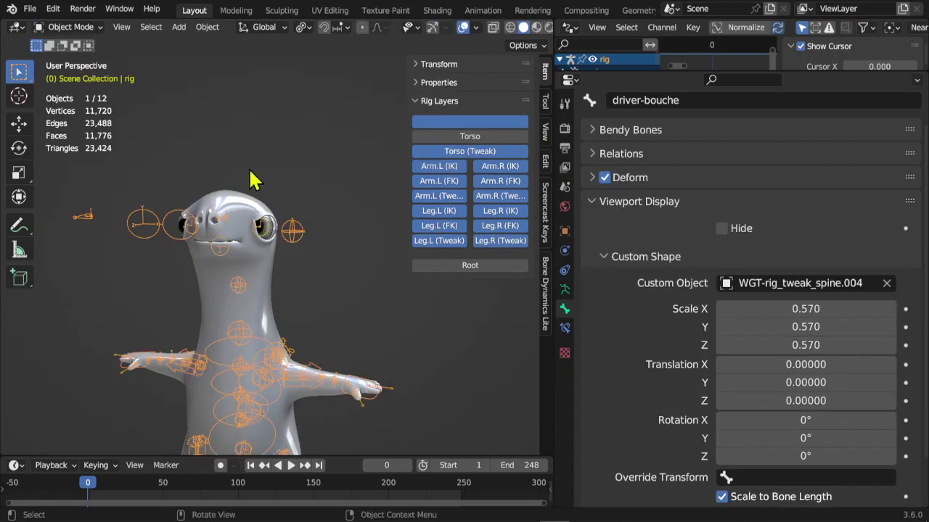
click(242, 208)
scroll(242, 207, up, 3)
middle_drag(242, 208, 348, 286)
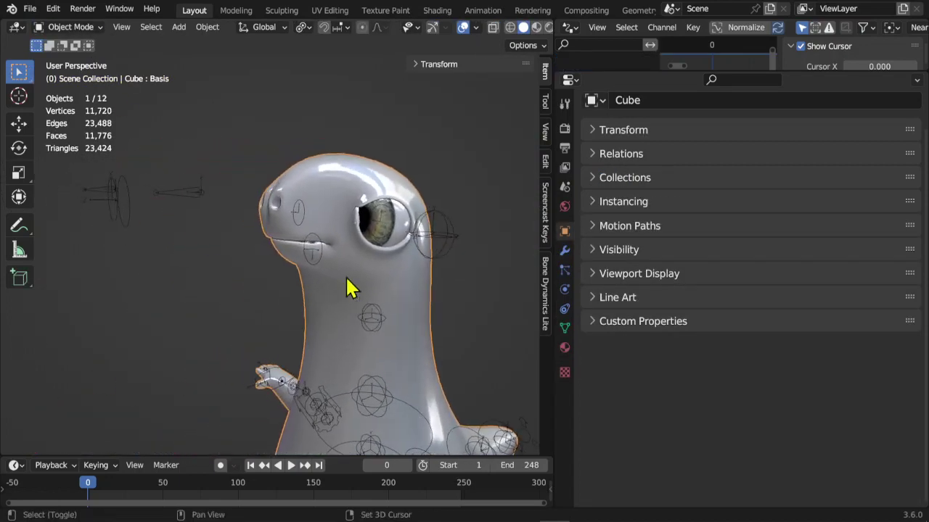
middle_drag(311, 338, 550, 379)
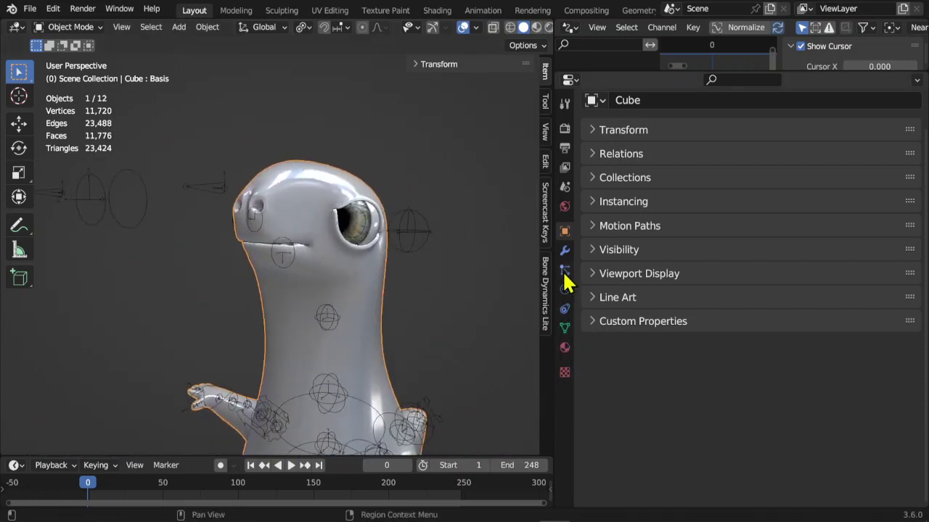
click(564, 330)
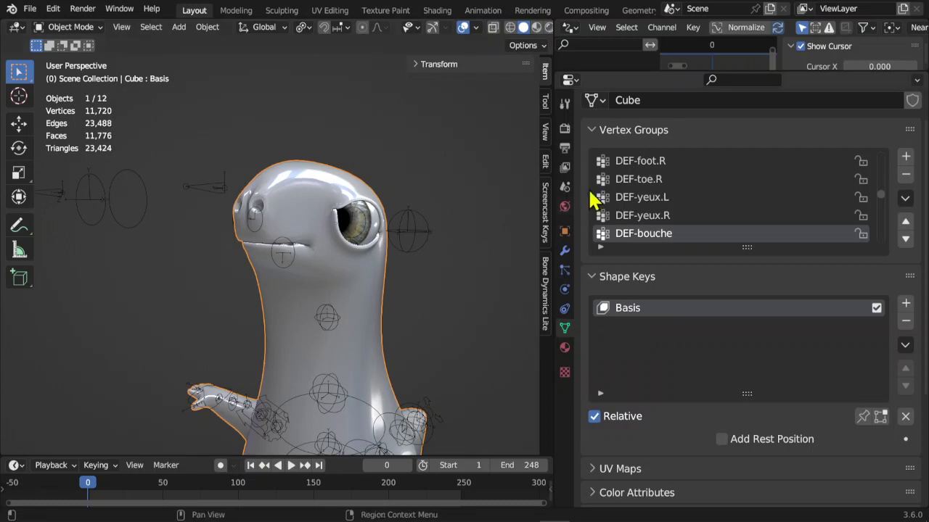
ctrl+middle_drag(675, 250, 632, 262)
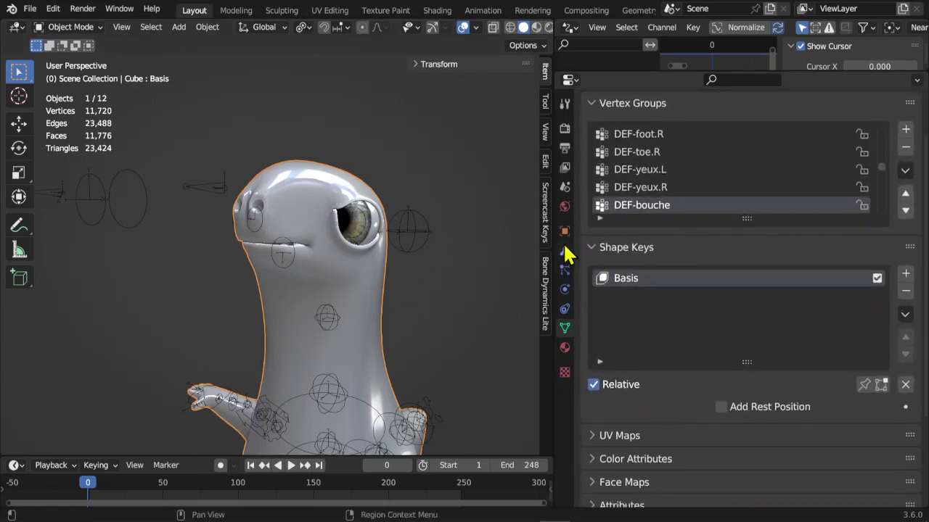
drag(553, 236, 632, 240)
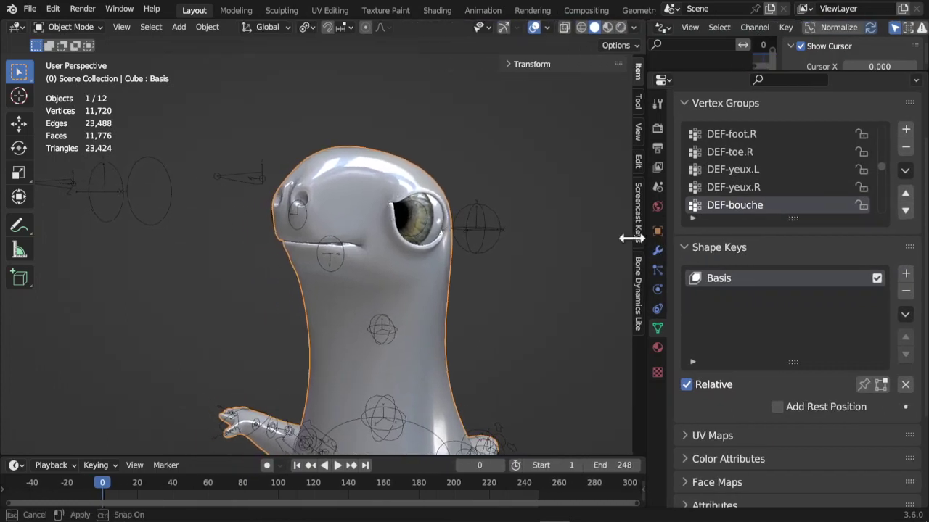
middle_drag(609, 250, 692, 314)
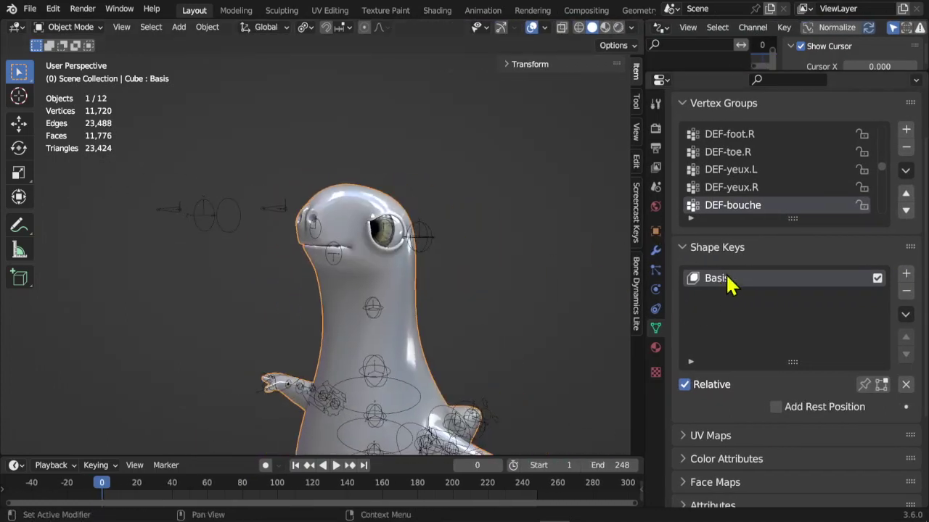
Add a new shape key to the Cube mesh and rename it O-i.
click(906, 276)
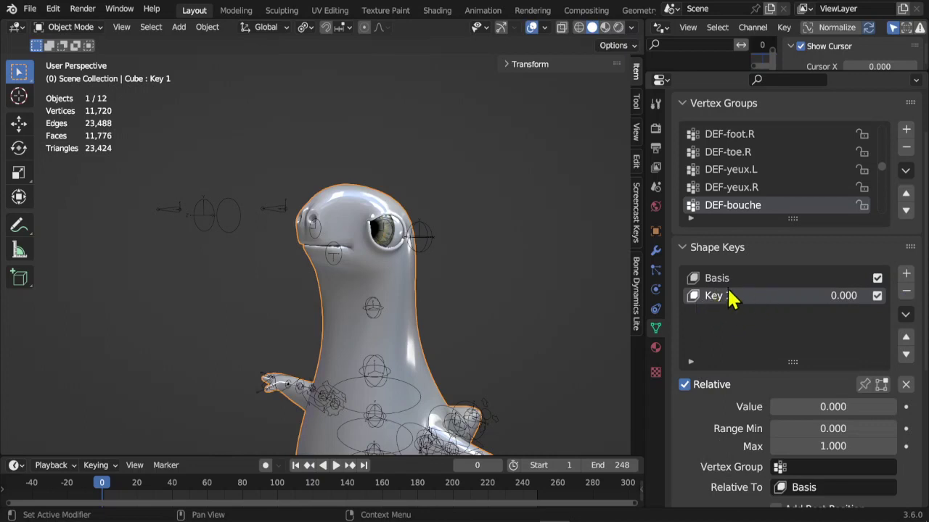
scroll(717, 334, up, 2)
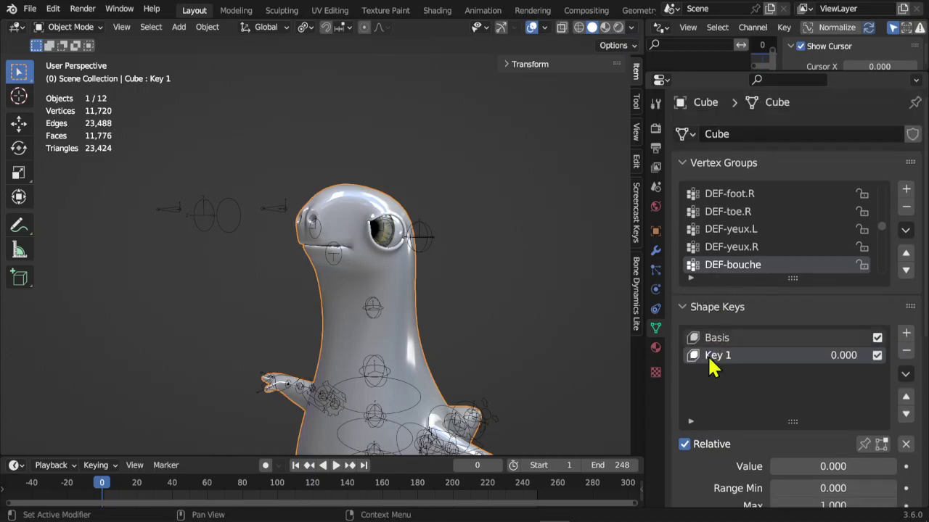
scroll(704, 363, down, 4)
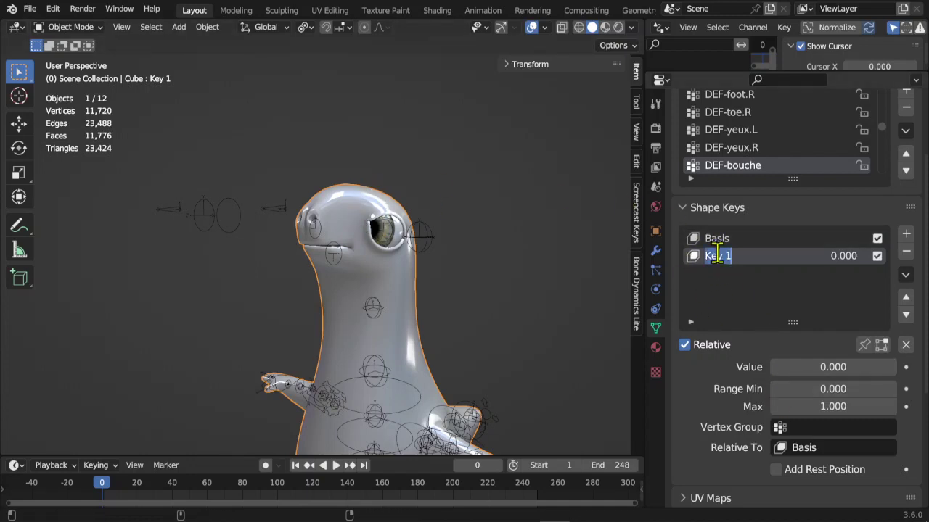
text(O-i)
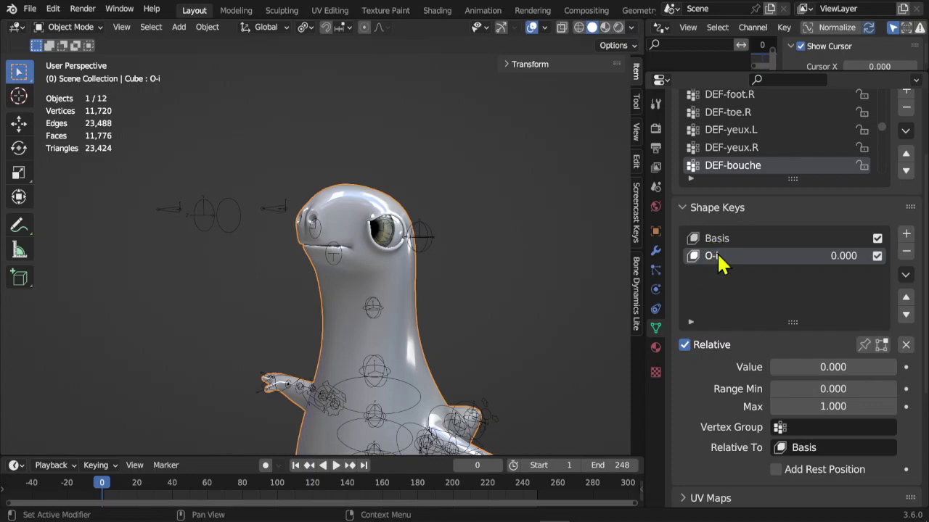
scroll(701, 265, down, 1)
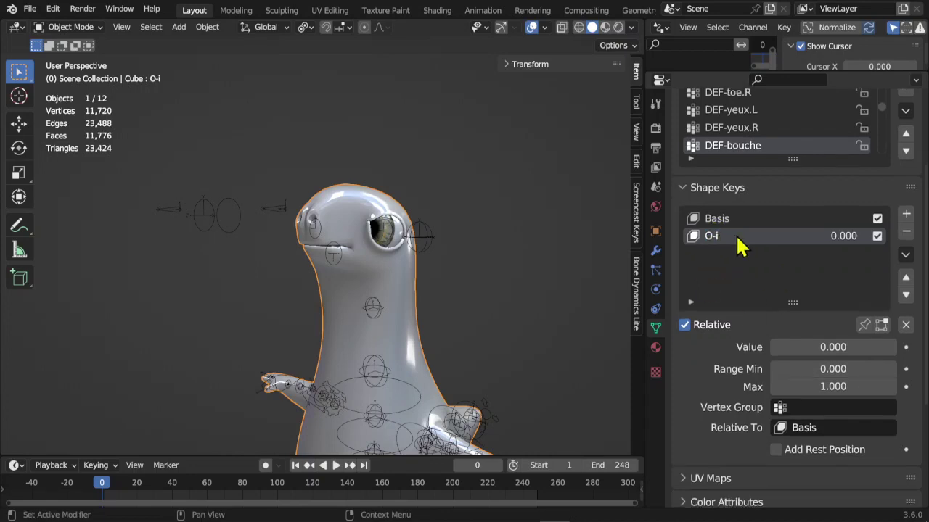
Enter Edit Mode on the Cube mesh with the O-i shape key active and maximize the 3D viewport around the mouth.
scroll(414, 234, up, 3)
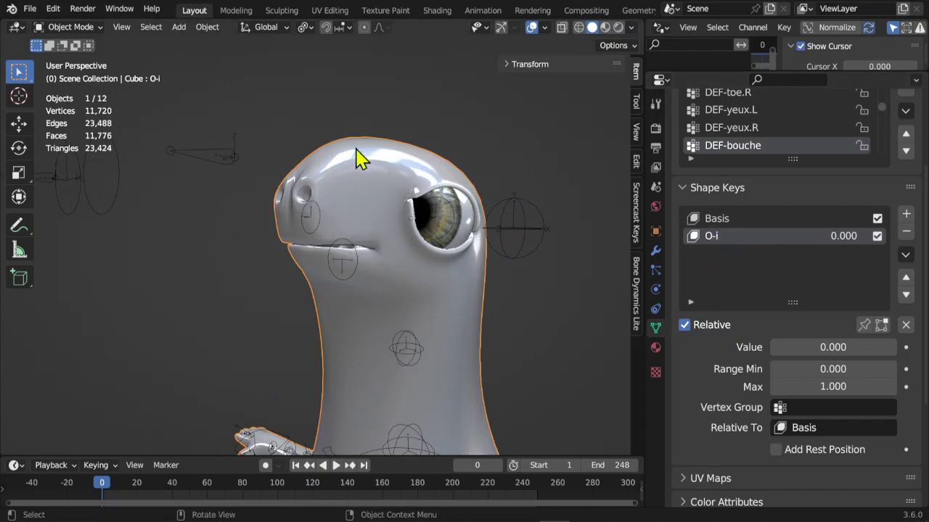
click(85, 30)
click(86, 57)
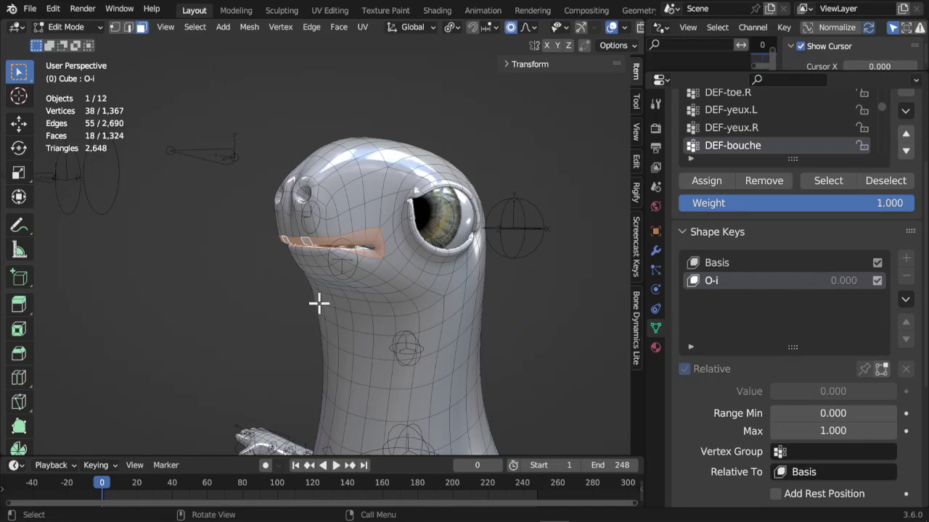
key(ctrl+space)
scroll(460, 264, up, 2)
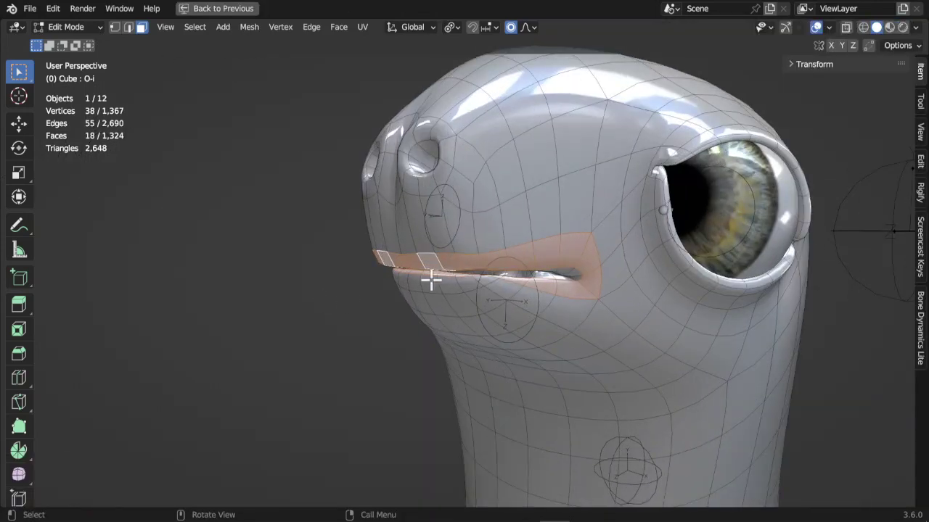
middle_drag(431, 283, 433, 201)
scroll(450, 213, up, 3)
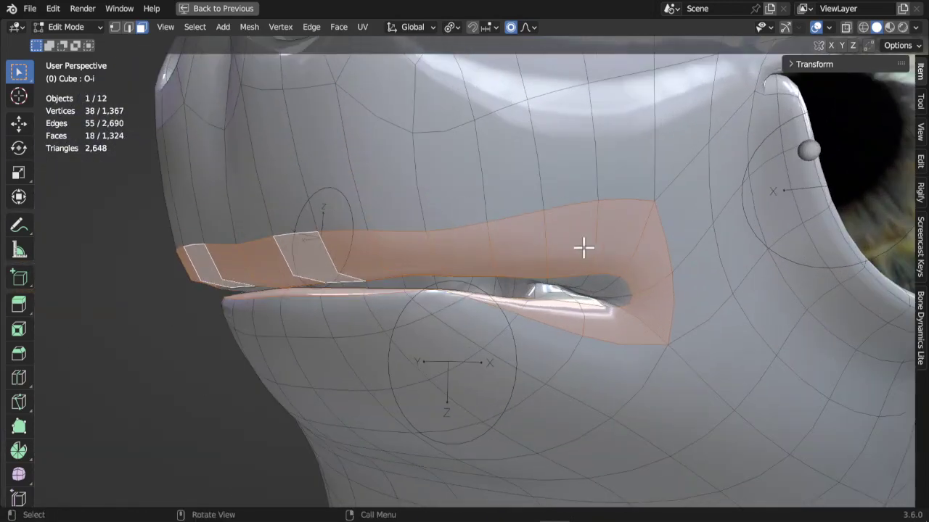
middle_drag(584, 248, 461, 353)
Select the band of faces along the upper lip and around both mouth corners using filled shortest-path picks.
click(541, 280)
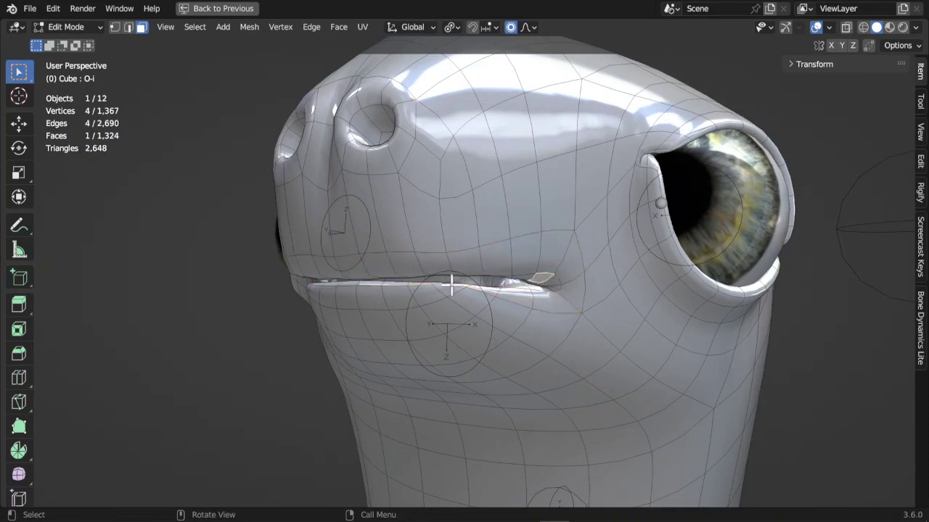
middle_drag(541, 280, 376, 293)
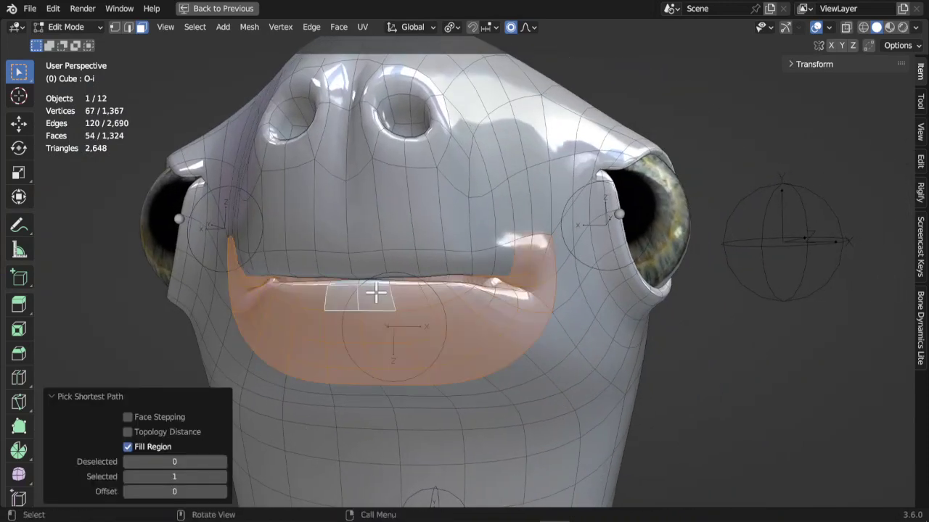
click(367, 259)
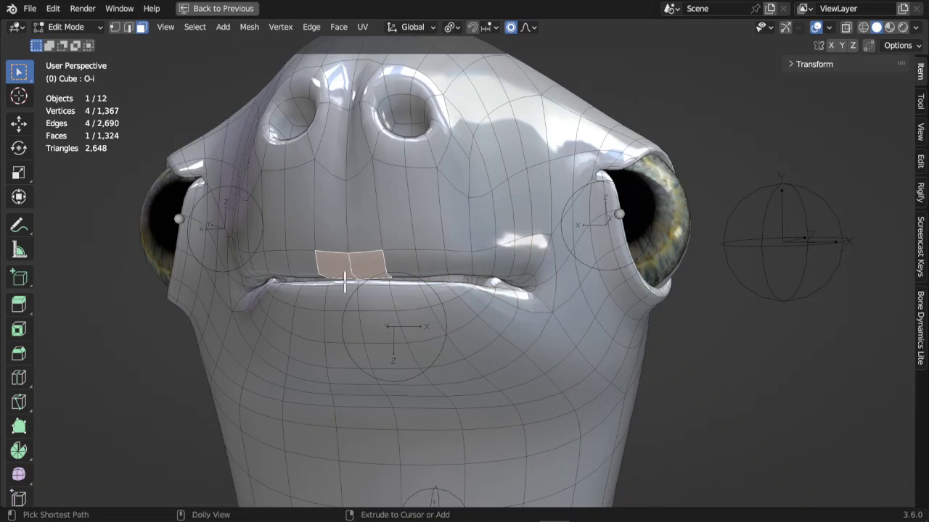
ctrl+shift+click(529, 304)
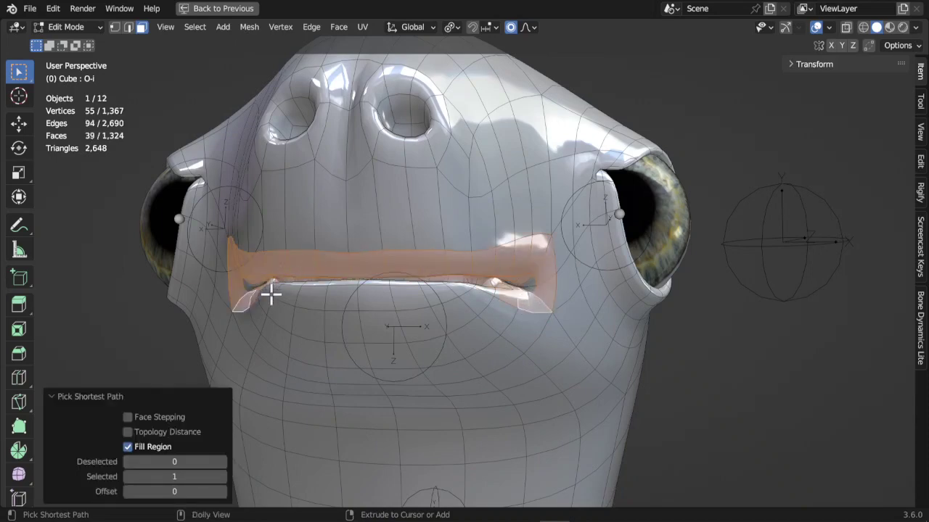
middle_drag(465, 291, 490, 297)
Grow and shrink the face selection so the upper-lip band also takes in the enclosed faces at the mouth's inner edge.
key(ctrl+KP_Add)
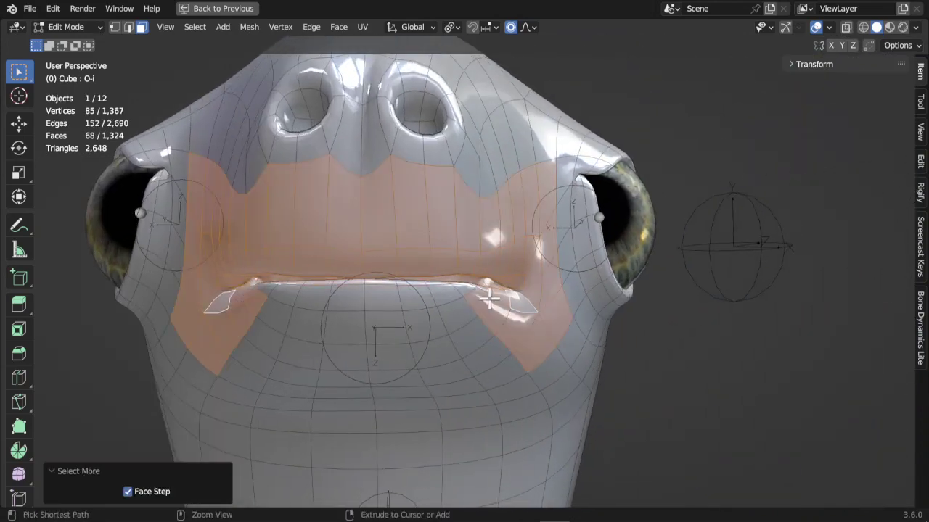
key(ctrl+KP_Subtract)
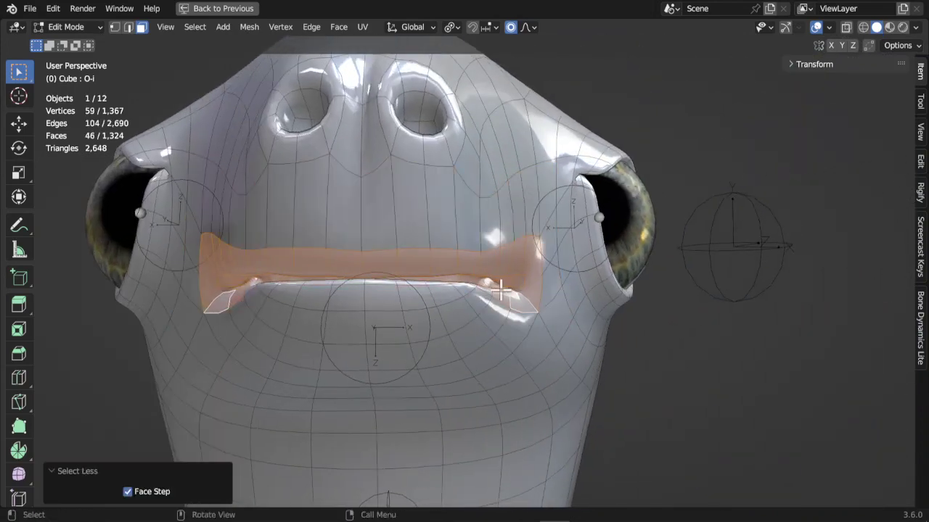
middle_drag(500, 290, 429, 302)
key(ctrl+KP_Subtract)
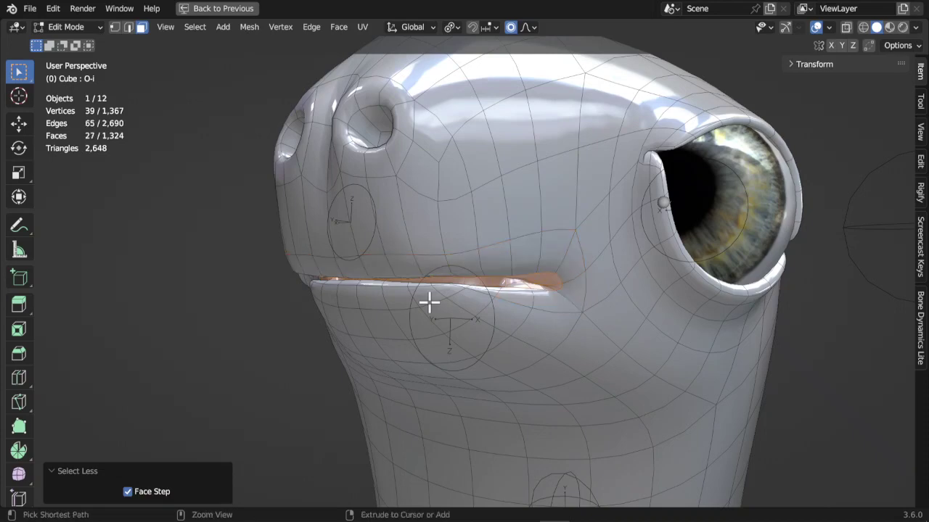
key(ctrl+KP_Add)
key(ctrl+KP_Add)
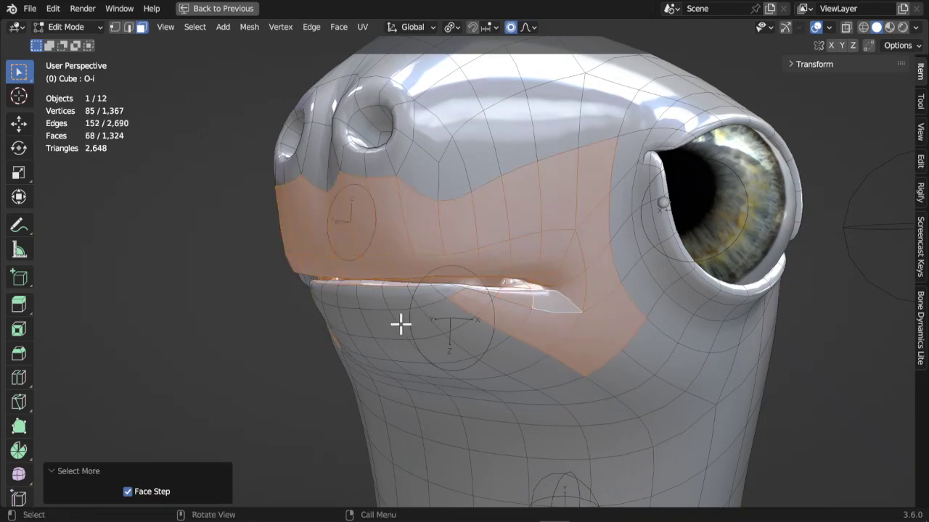
middle_drag(400, 323, 259, 311)
key(ctrl+z)
Add the row of lower-lip faces between the mouth corners to the selection so it rings the whole mouth.
shift+click(244, 305)
shift+click(275, 310)
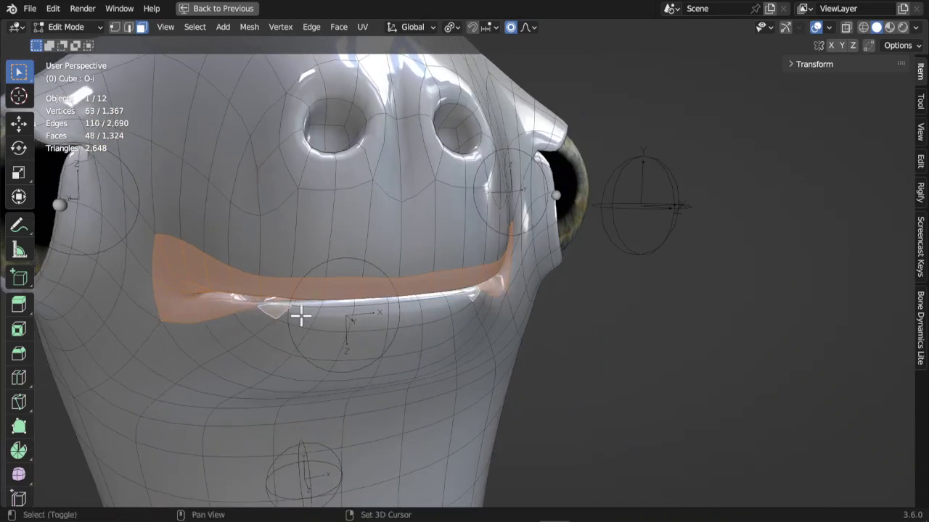
shift+click(301, 317)
shift+click(333, 319)
shift+click(376, 318)
shift+click(365, 300)
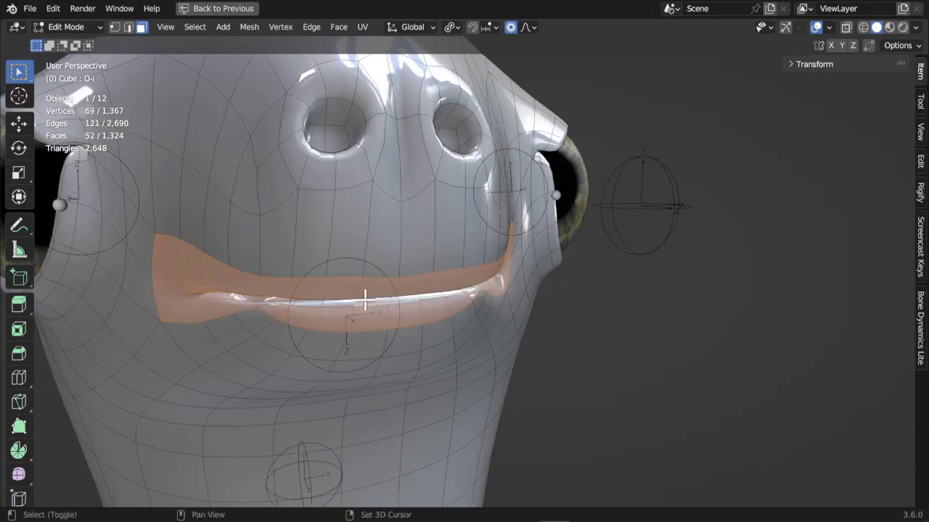
shift+click(285, 303)
scroll(343, 317, up, 3)
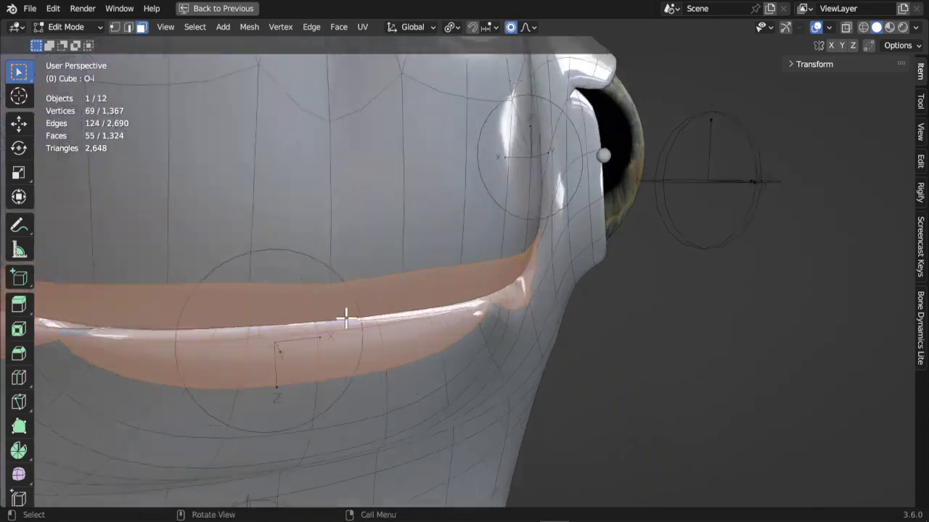
middle_drag(266, 327, 331, 333)
shift+click(216, 427)
scroll(546, 326, down, 5)
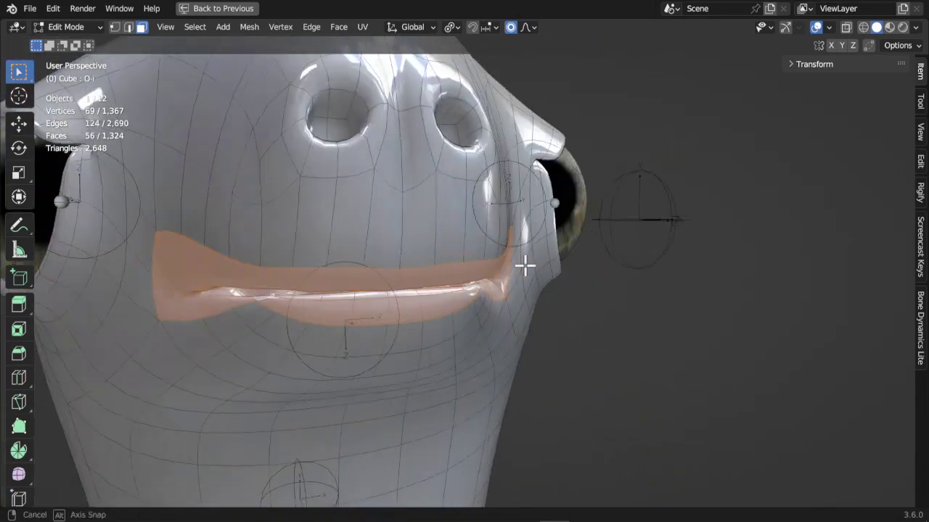
middle_drag(525, 266, 421, 275)
middle_drag(414, 334, 469, 316)
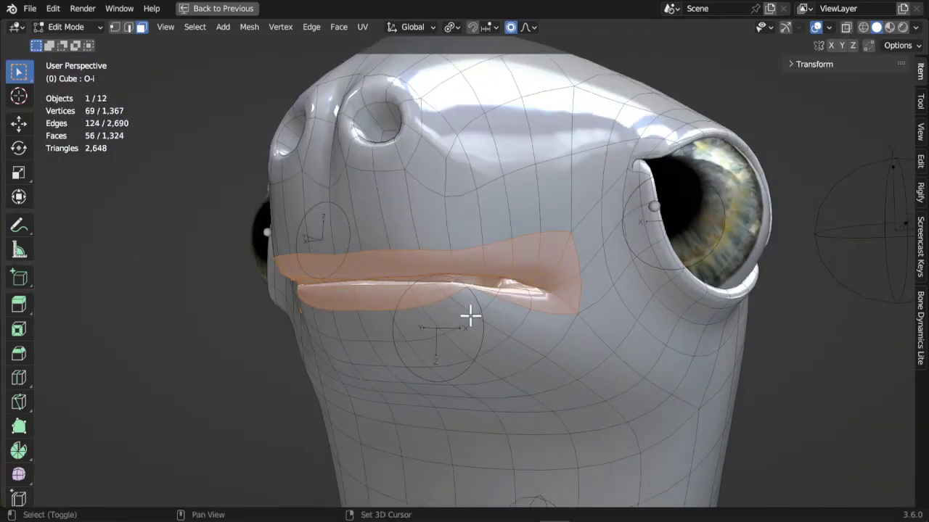
Apply Smooth Vertices to the selected mouth faces with Smoothing set to 1.000.
click(282, 29)
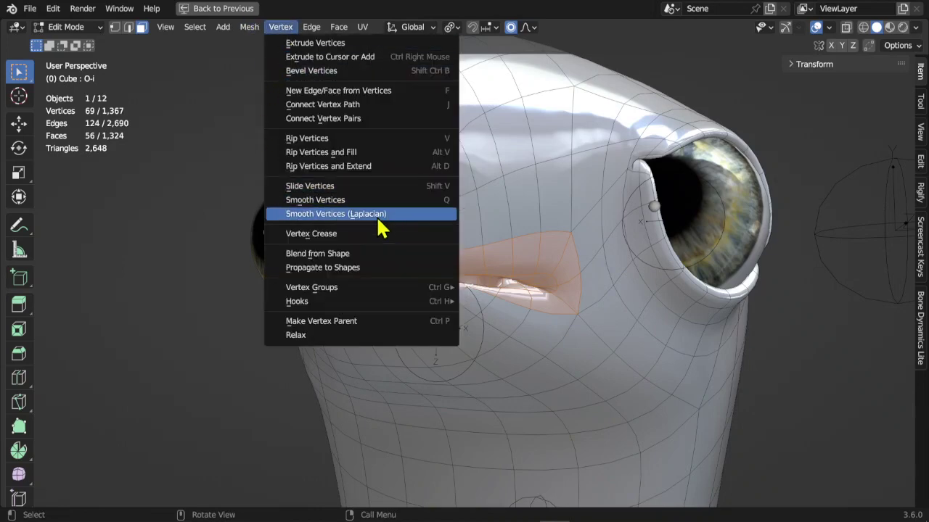
click(336, 203)
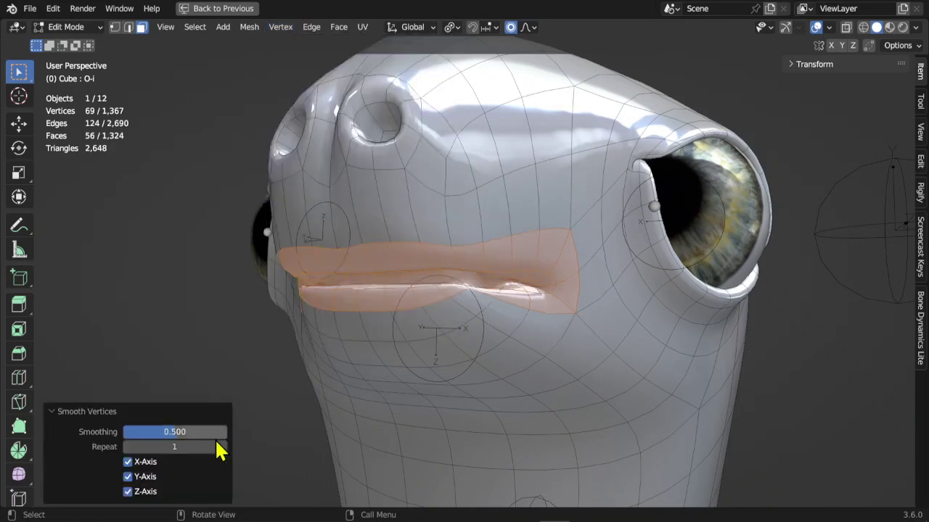
drag(226, 438, 276, 436)
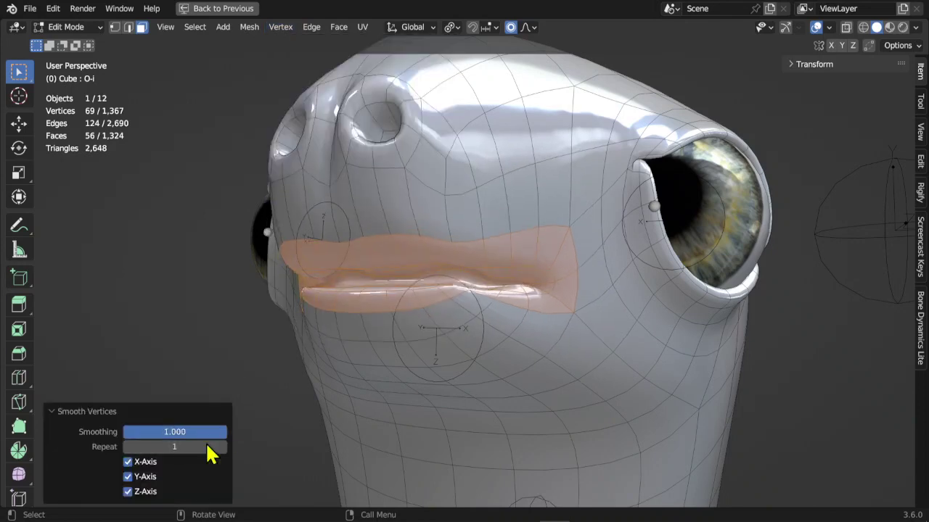
Set the Repeat value of Smooth Vertices on the mouth faces to 18.
drag(206, 445, 266, 446)
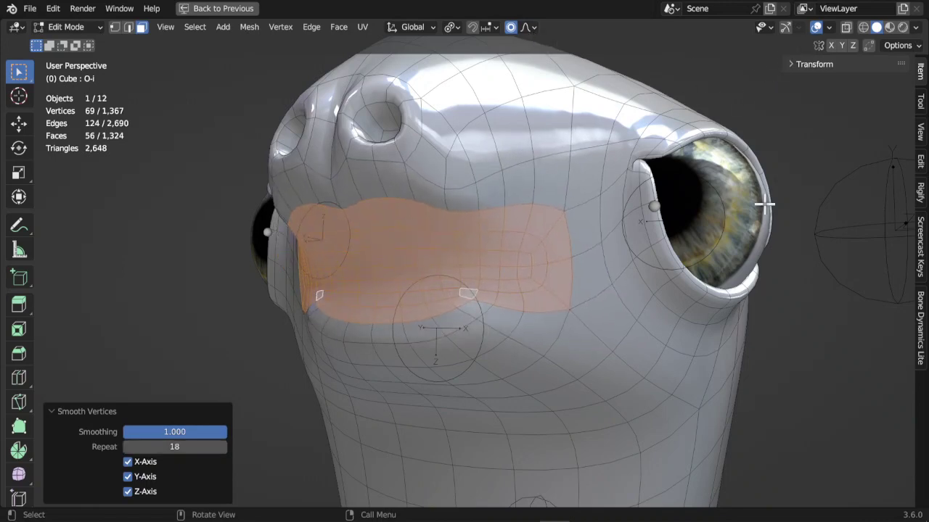
middle_drag(514, 310, 564, 328)
key(KP_1)
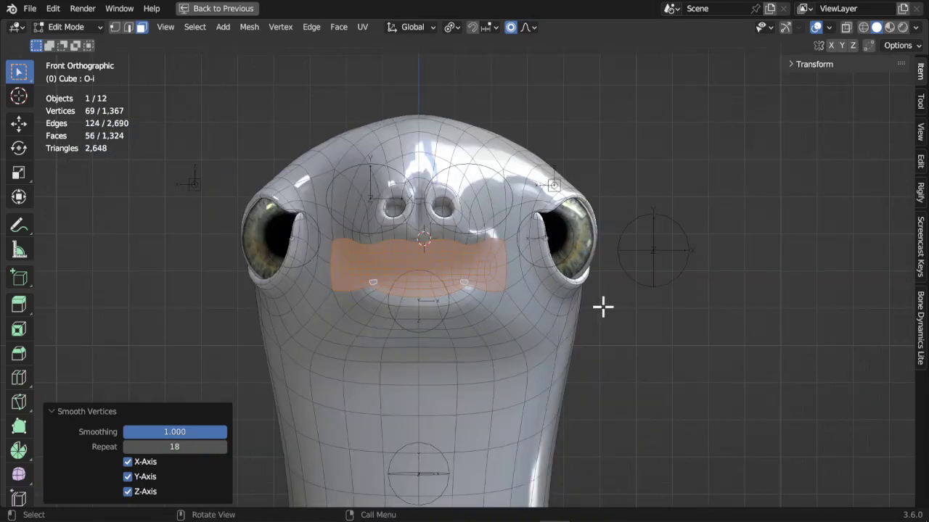
Scale the mouth faces to 0.314 and move them about -0.063 m in X to narrow the mouth, using proportional editing.
key(s)
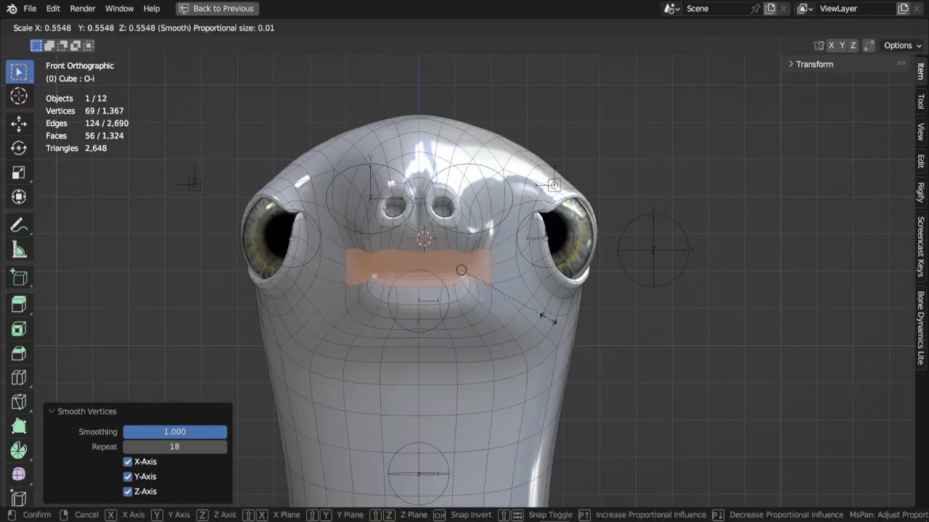
click(522, 310)
scroll(540, 325, up, 3)
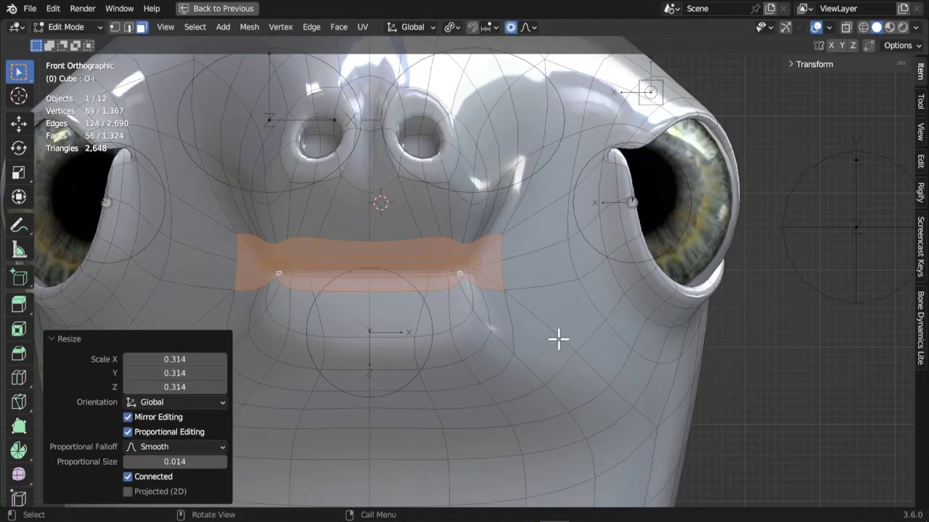
key(g)
click(507, 333)
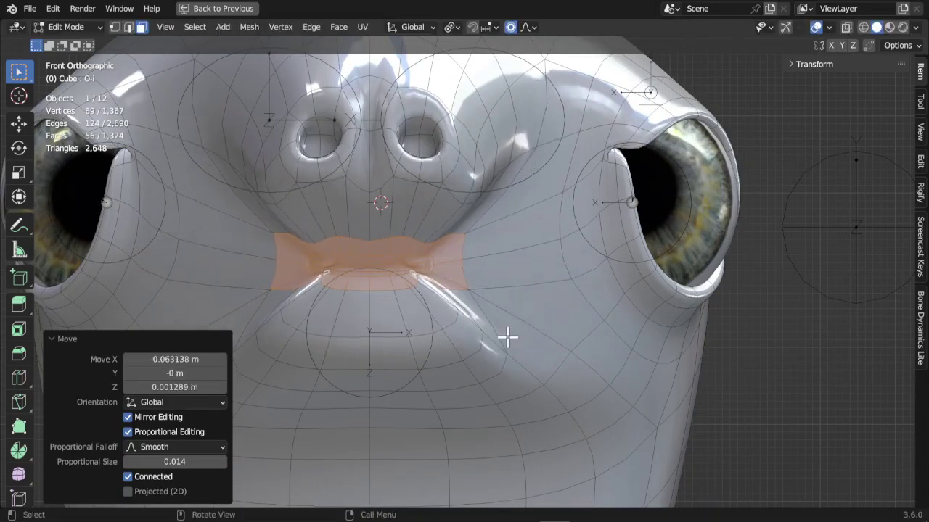
Select only the outer face loop that runs around the upper lip, mouth corners and lower lip.
middle_drag(506, 334, 366, 354)
scroll(484, 251, up, 3)
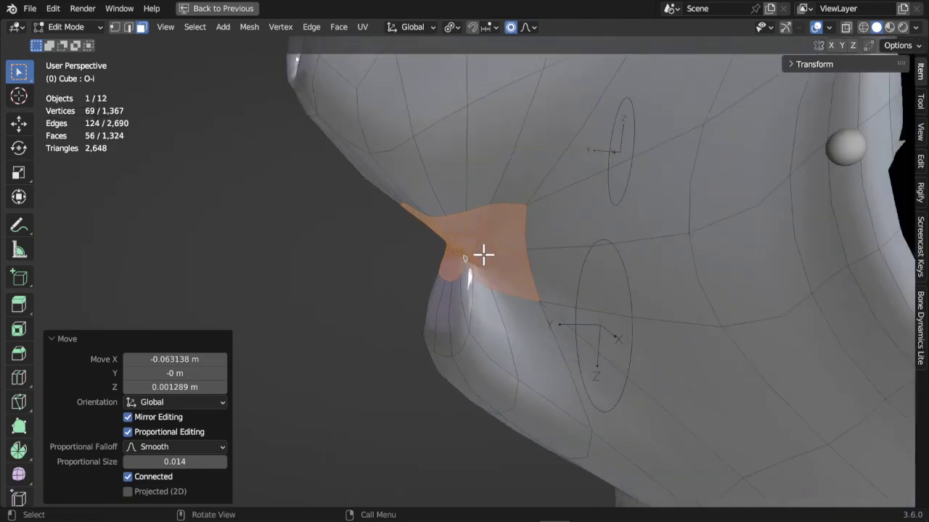
middle_drag(483, 254, 462, 236)
alt+click(458, 234)
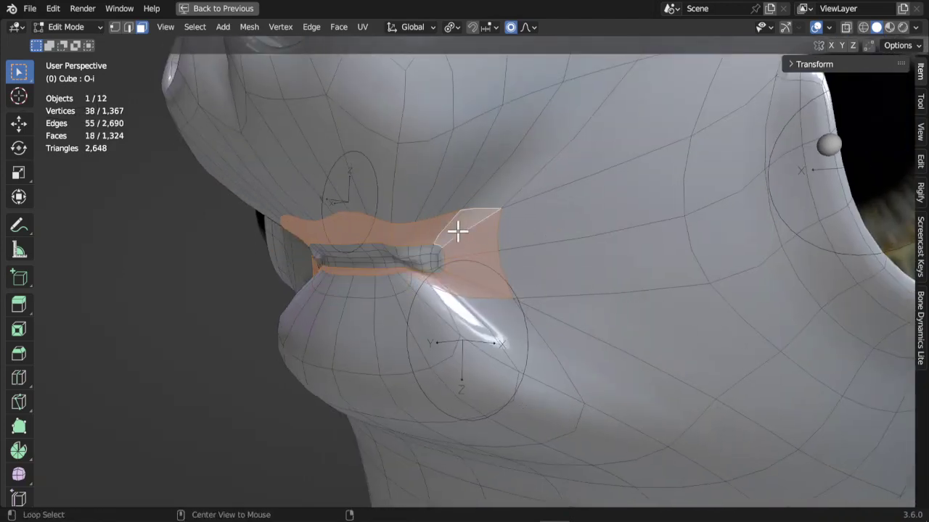
key(KP_3)
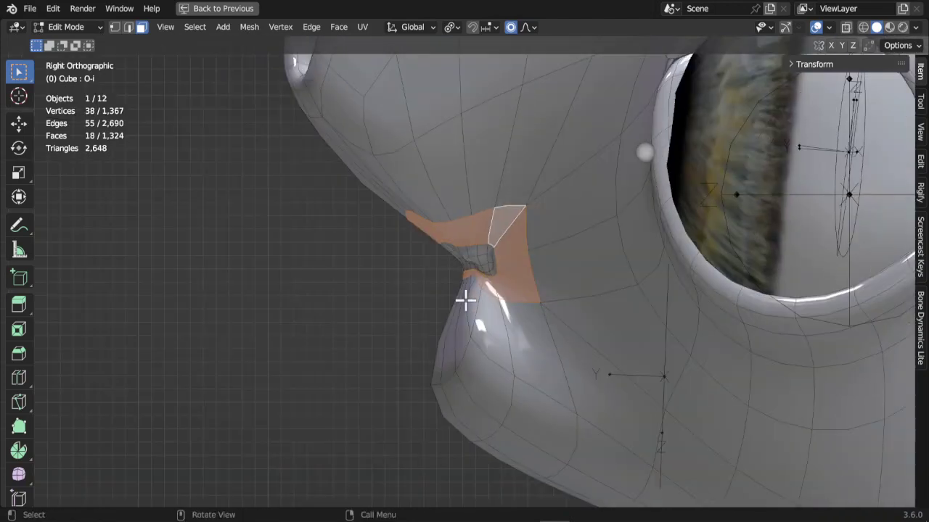
key(g)
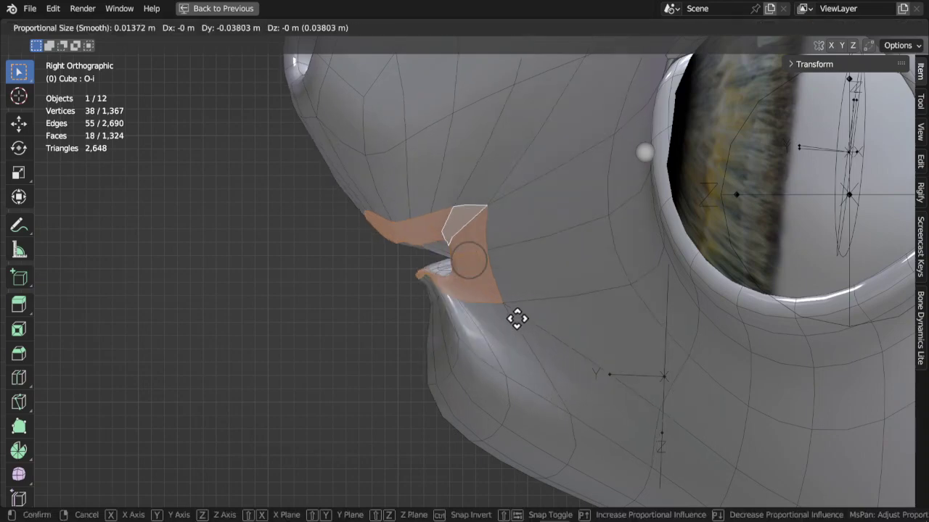
scroll(510, 319, down, 12)
right_click(496, 319)
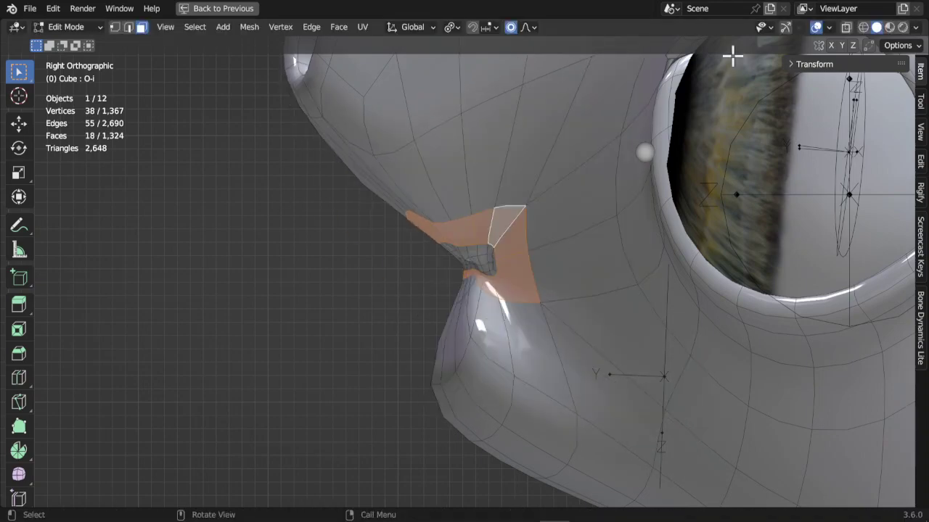
Move the lip loop about -0.106 m in Y and -0.014 m in Z with smooth proportional editing at size 0.092.
click(532, 29)
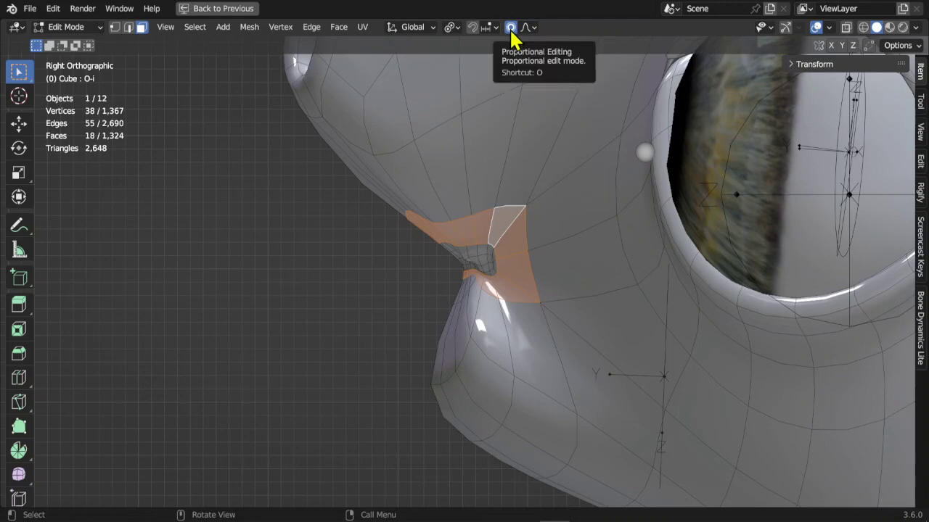
click(535, 29)
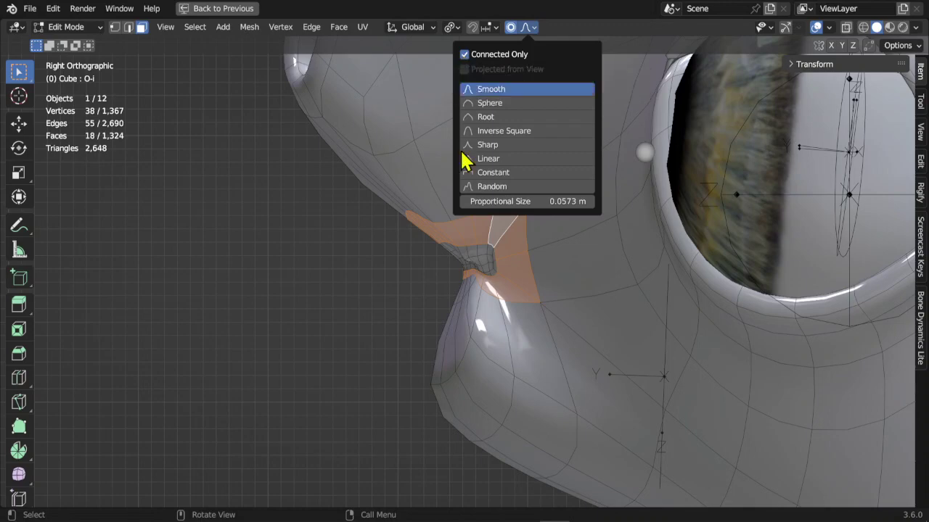
key(g)
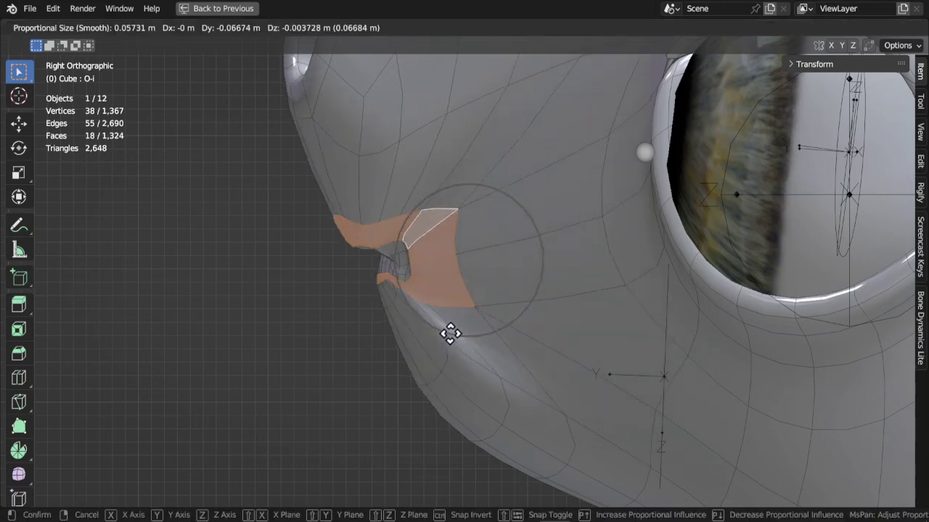
scroll(450, 333, down, 17)
scroll(452, 335, up, 9)
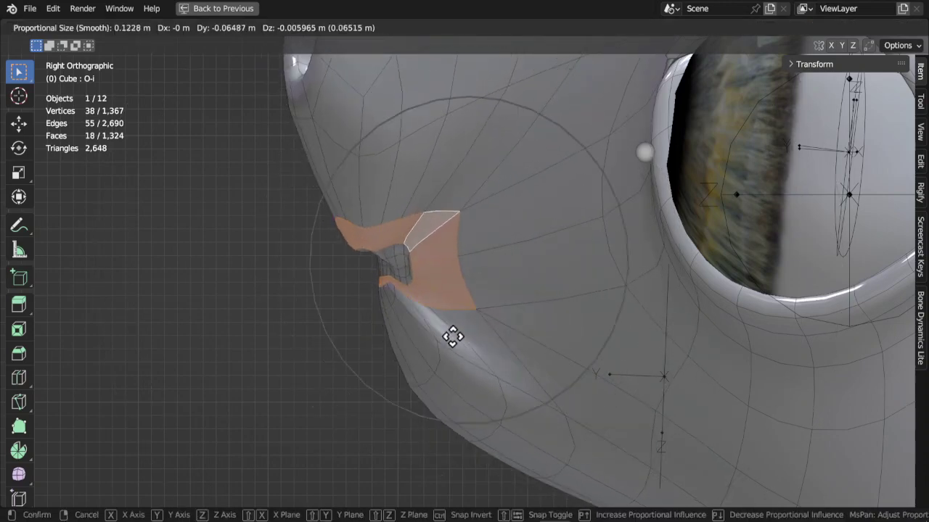
scroll(442, 336, up, 5)
scroll(423, 345, down, 2)
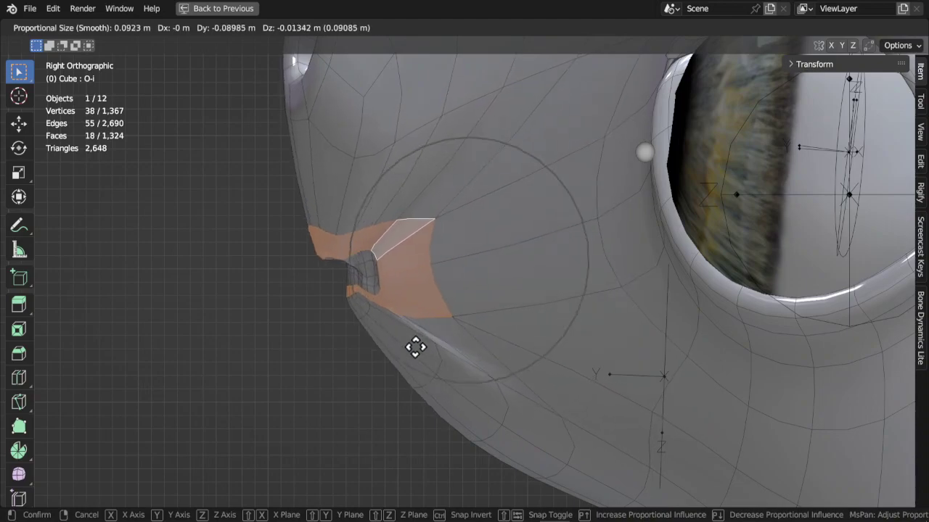
click(344, 342)
Select two stacked faces at the middle of the closed mouth, between the upper and lower lip.
middle_drag(344, 341, 289, 252)
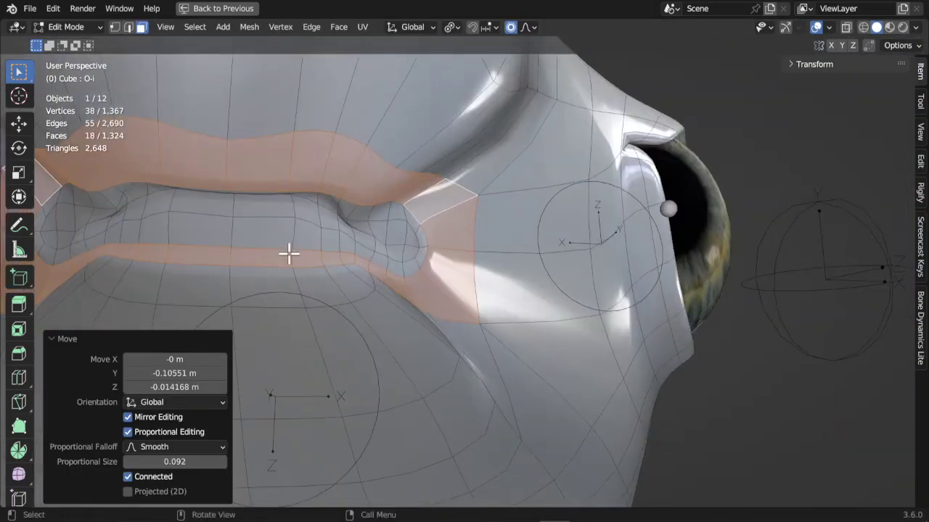
click(218, 210)
shift+click(269, 234)
scroll(402, 261, down, 4)
middle_drag(441, 259, 381, 305)
scroll(409, 323, up, 3)
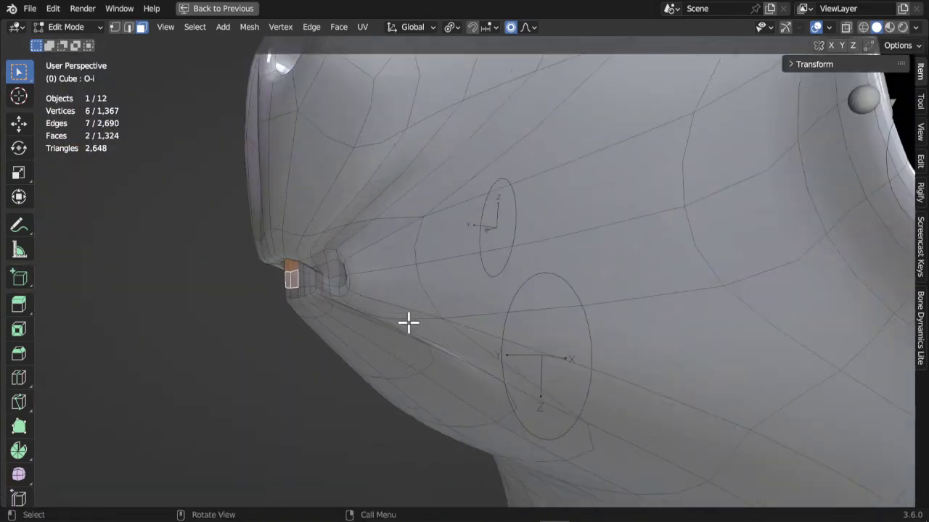
Try to push the selected mouth faces back into the head using proportional editing.
key(g)
scroll(431, 332, up, 10)
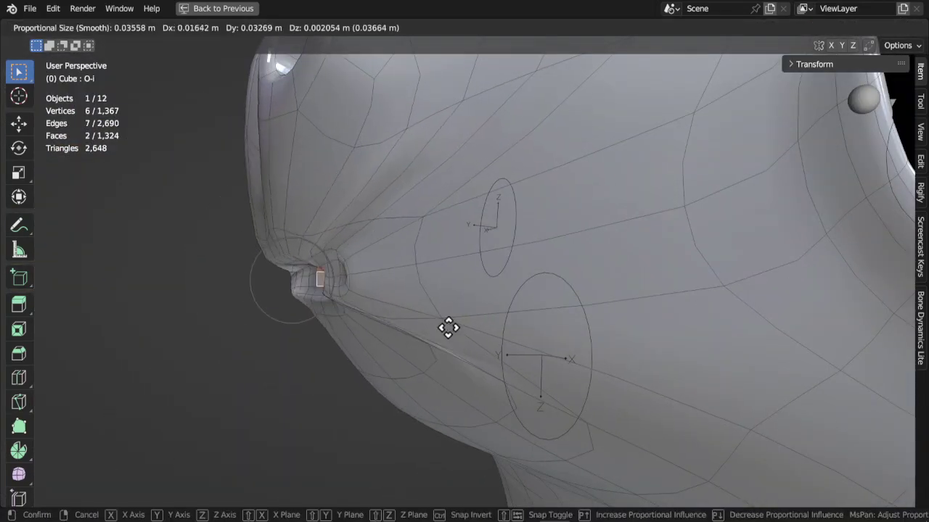
click(435, 328)
middle_drag(363, 326, 457, 317)
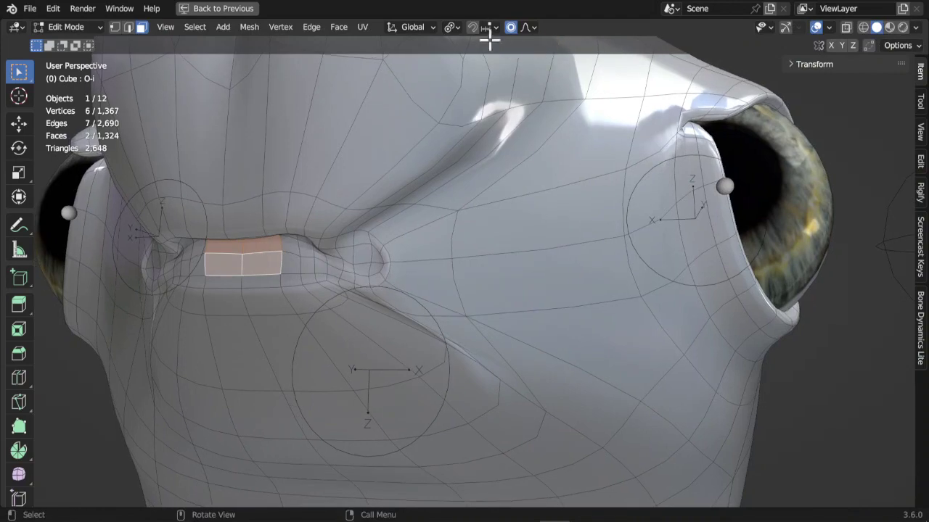
Turn off proportional editing and move the middle mouth faces about 0.063 m inward along the Y axis.
middle_drag(486, 248, 445, 292)
key(g)
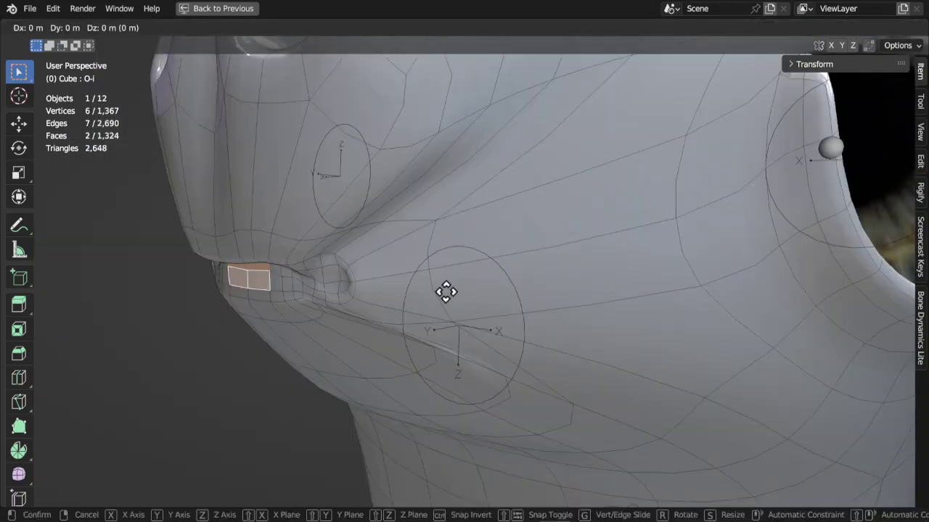
key(y)
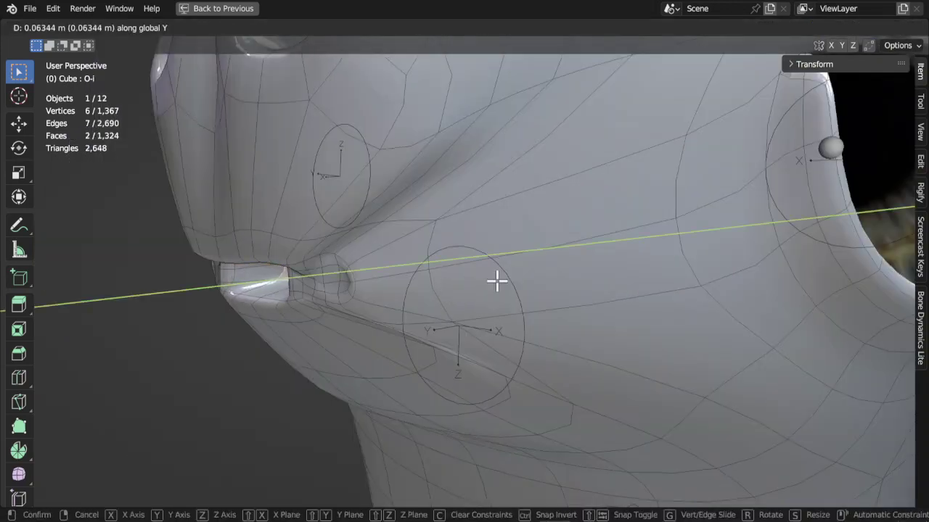
click(497, 281)
Extend the selection sideways across the mouth with a filled shortest path and push those faces about 0.080 m inward along Y.
middle_drag(494, 282, 458, 298)
ctrl+shift+click(317, 286)
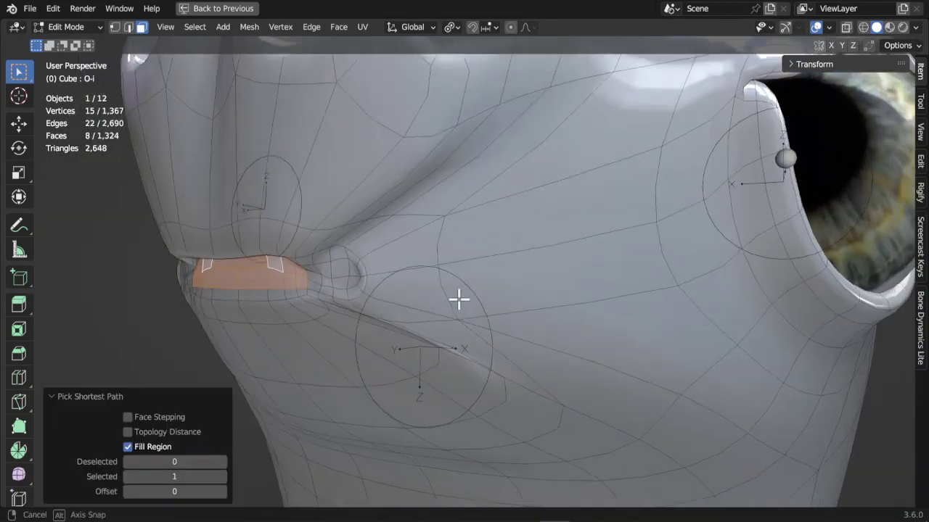
key(g)
key(y)
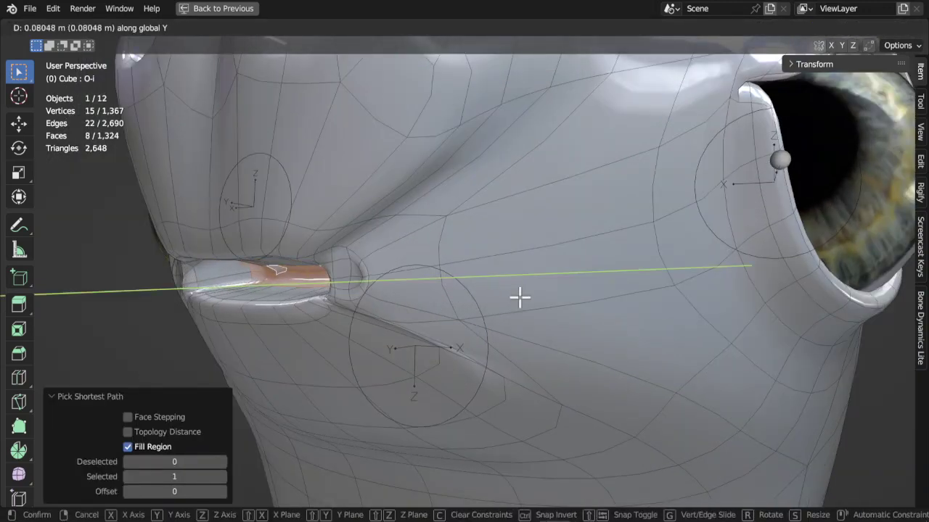
click(517, 296)
Select the face loop around the mouth opening, grow it once, and apply Smooth Vertices with Smoothing 0.500 and Repeat 18.
middle_drag(386, 312, 386, 268)
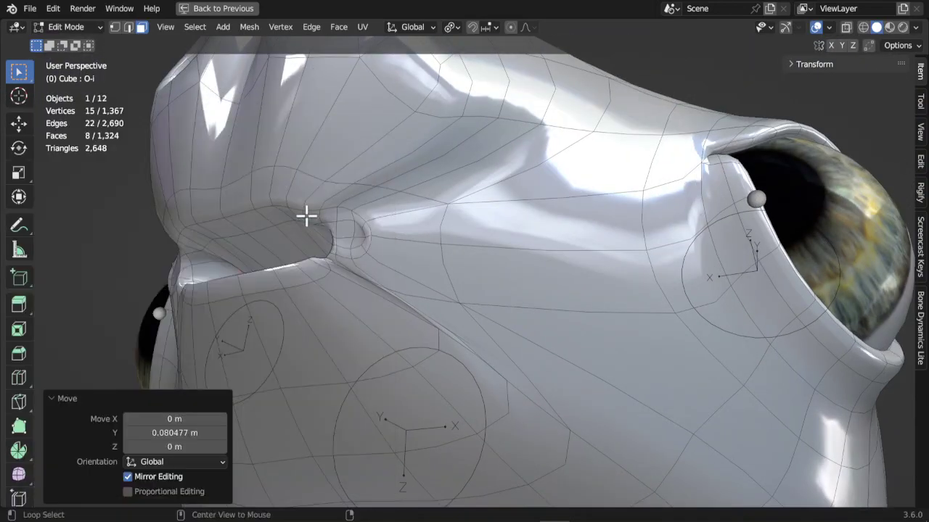
alt+click(308, 216)
middle_drag(307, 216, 425, 316)
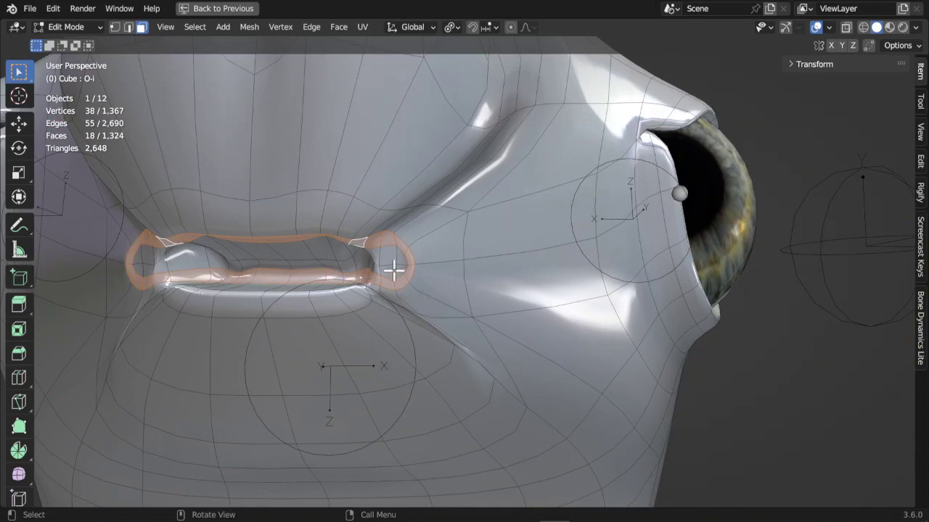
key(ctrl+KP_Add)
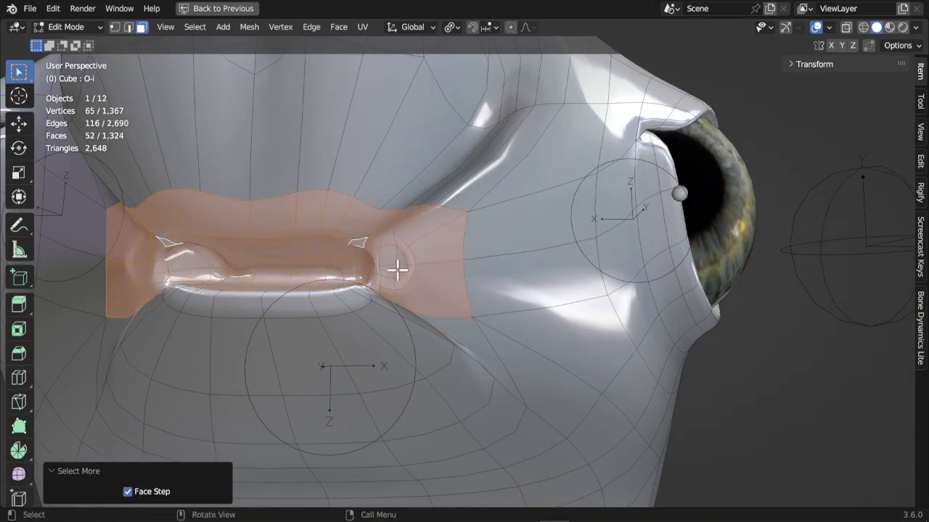
click(279, 29)
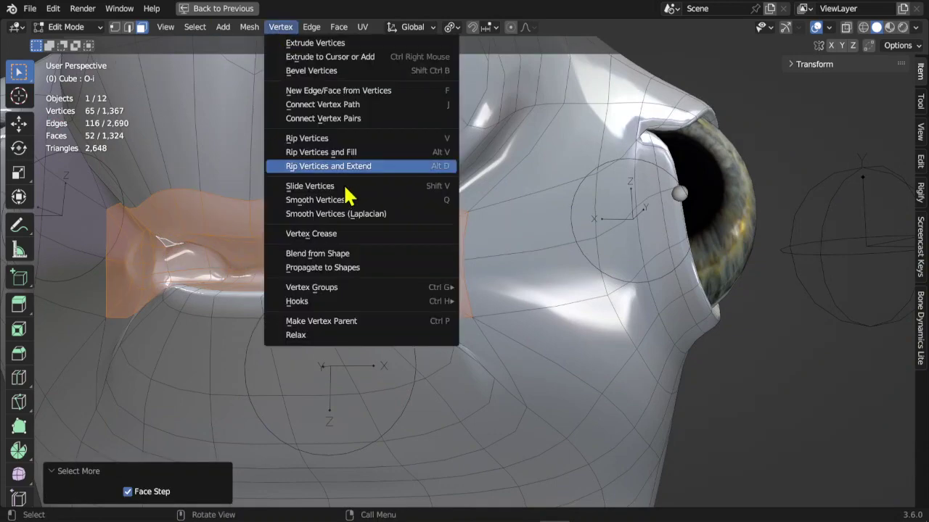
click(333, 203)
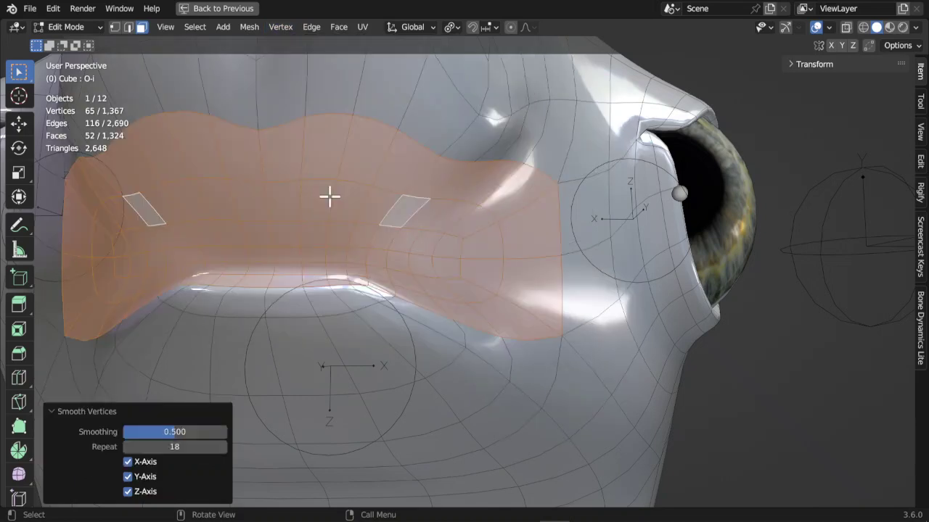
Select the face loop around the lips and mouth corners and scale it to 0.457 along the Y axis.
scroll(416, 298, down, 3)
middle_drag(452, 309, 384, 294)
click(465, 256)
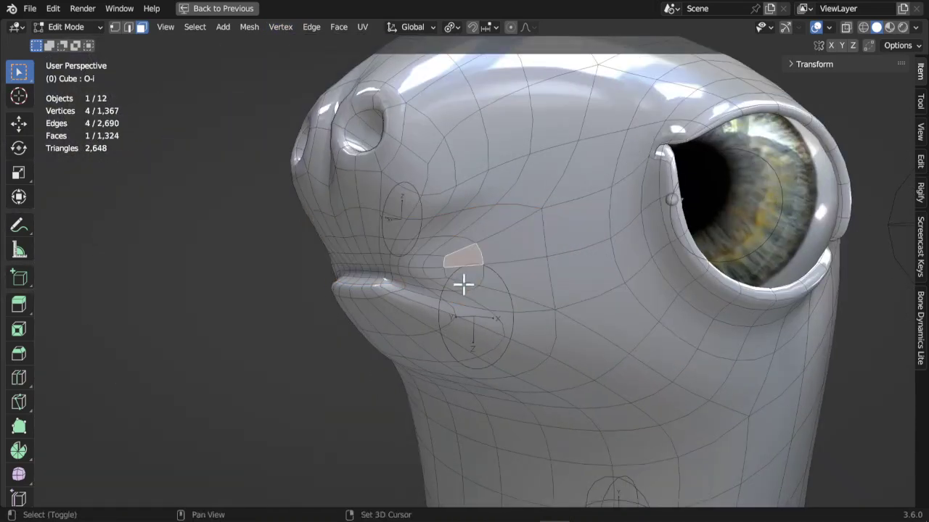
alt+click(461, 281)
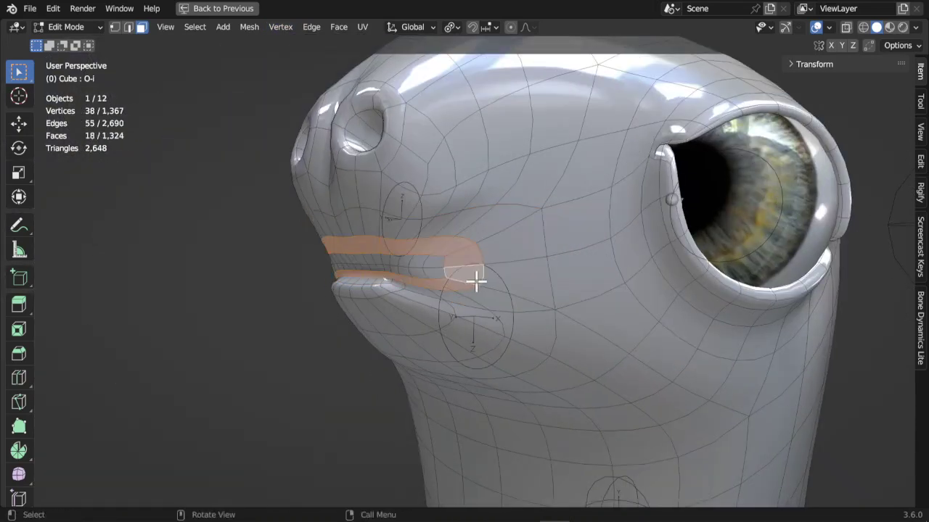
middle_drag(474, 280, 425, 283)
key(KP_3)
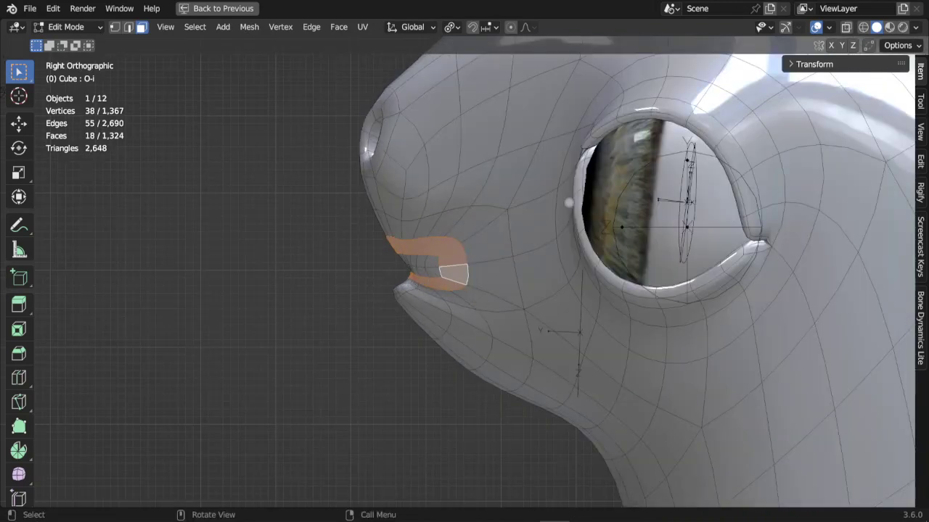
key(s)
key(y)
click(459, 295)
key(g)
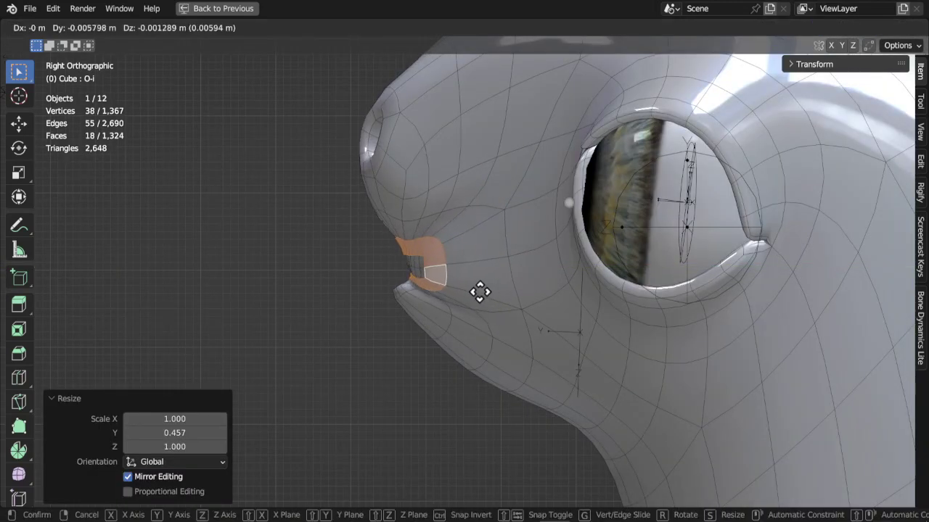
key(Escape)
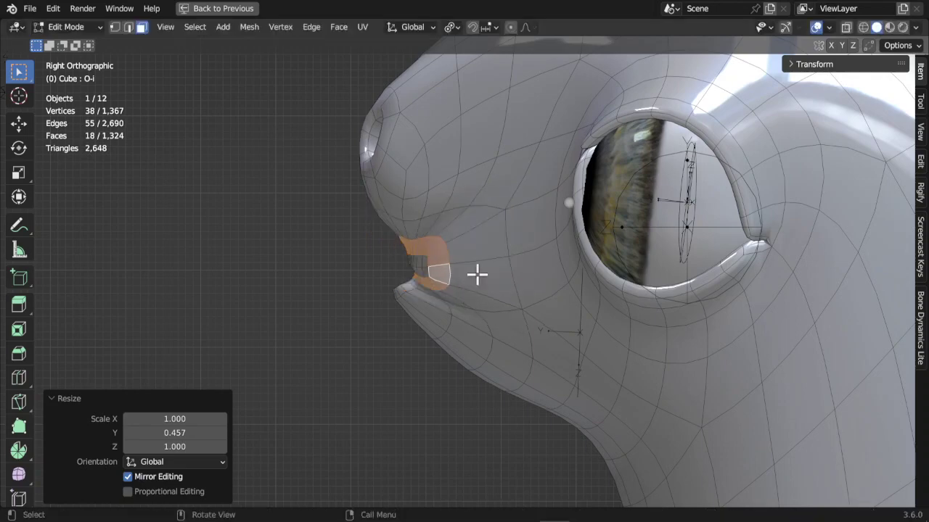
Turn on proportional editing and move the lip face loop forward, away from the head.
key(g)
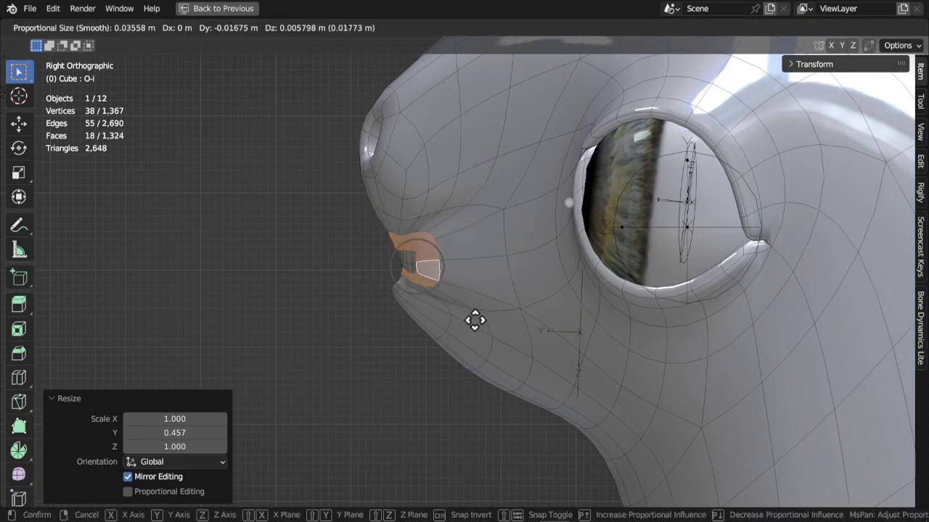
scroll(468, 323, up, 20)
scroll(460, 327, down, 2)
click(439, 333)
Try to narrow a filled block of mouth faces along X and move it about 0.022 m sideways with proportional editing.
middle_drag(439, 332, 336, 272)
click(434, 268)
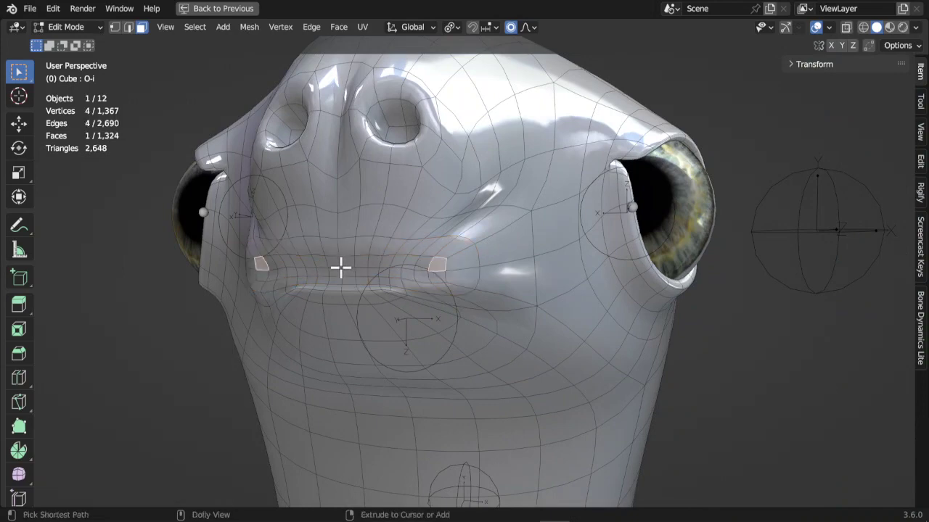
ctrl+shift+click(349, 271)
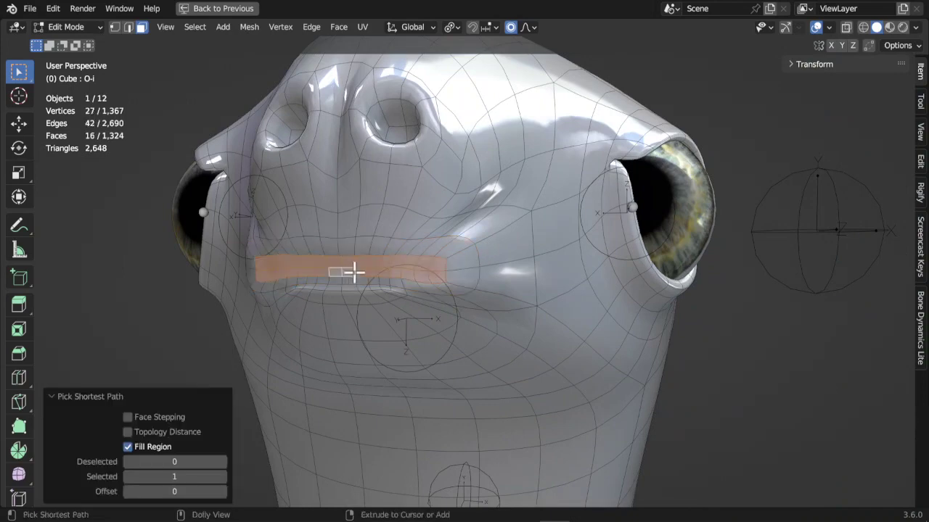
middle_drag(353, 272, 477, 269)
key(s)
key(x)
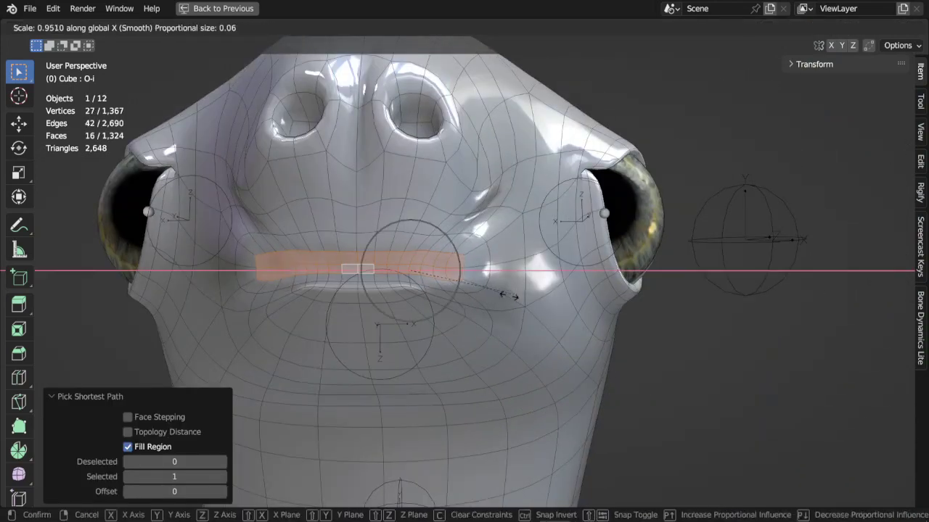
click(455, 299)
key(g)
click(473, 290)
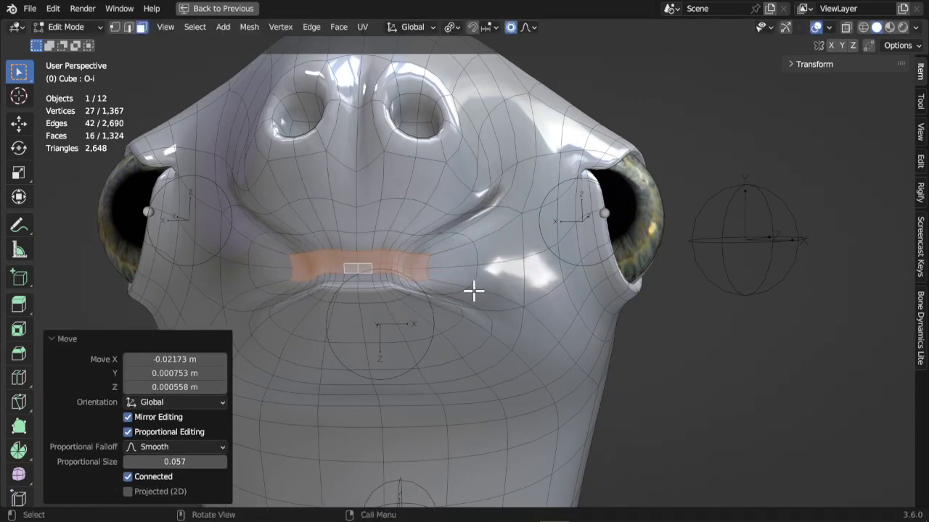
Try to select a smaller filled path of central mouth faces and push it inward along Y with a reduced proportional size.
middle_drag(473, 290, 525, 259)
click(408, 276)
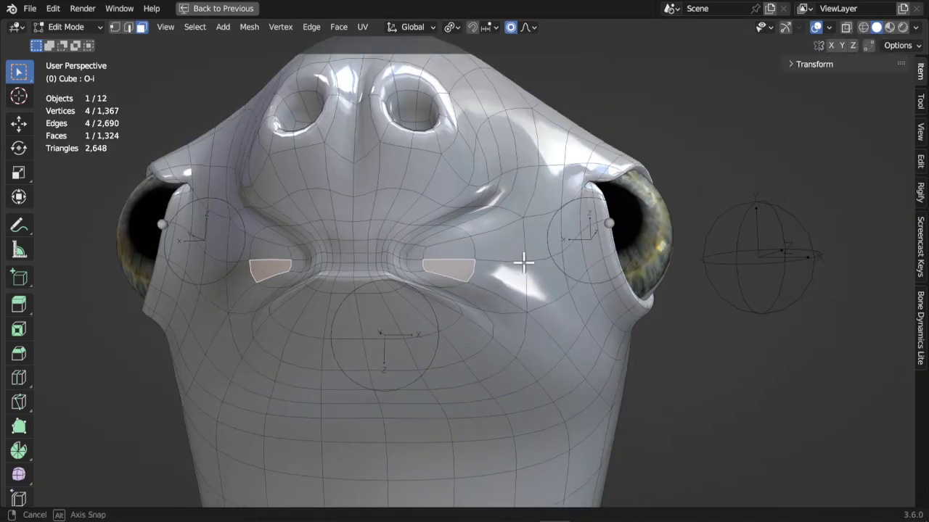
click(343, 249)
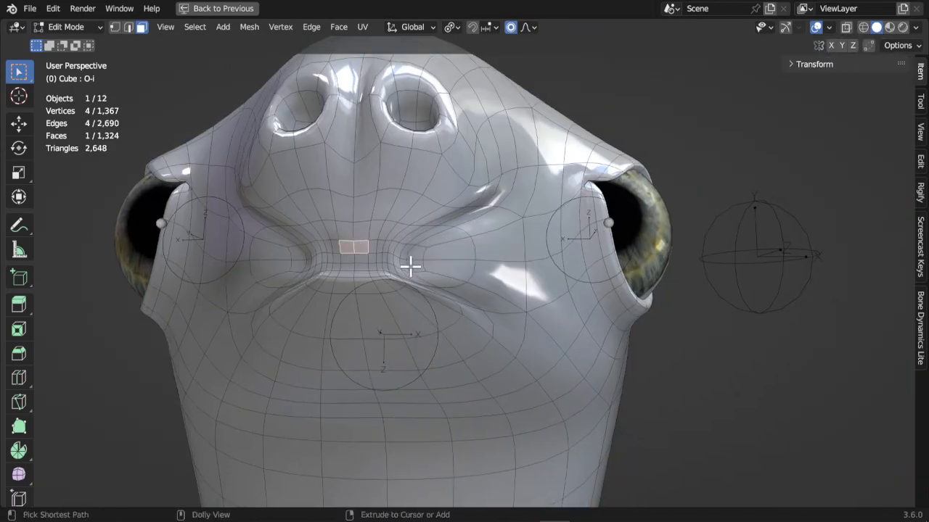
ctrl+click(401, 266)
middle_drag(429, 268, 396, 304)
key(g)
key(y)
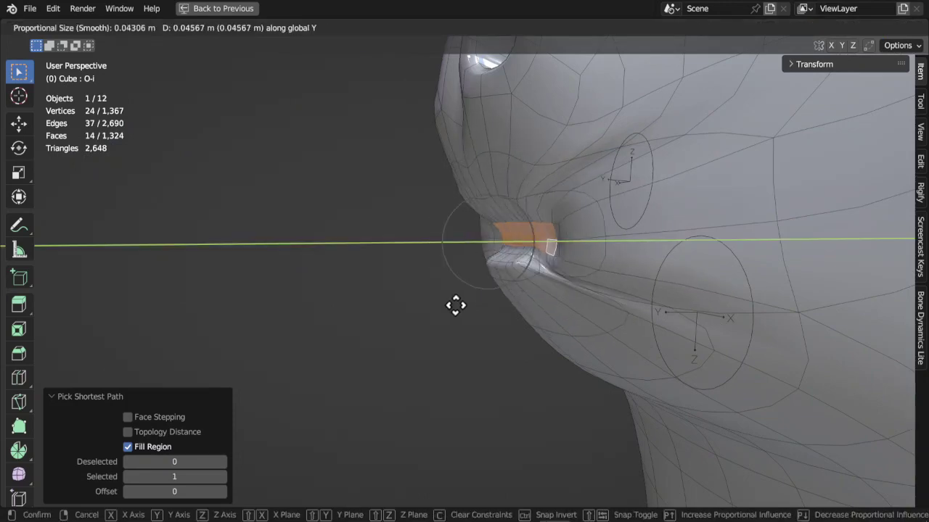
scroll(445, 307, up, 14)
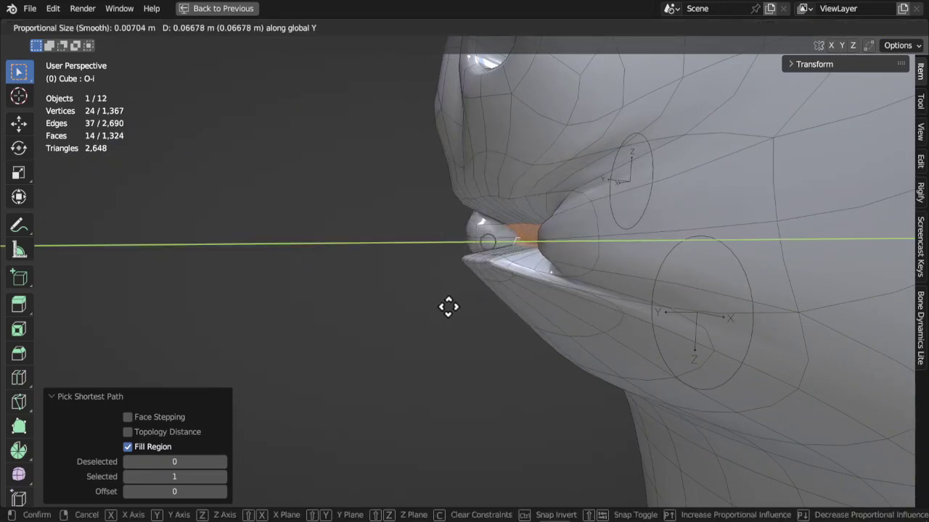
click(521, 294)
Check the O-i mouth shape on the head in Object Mode, then return to Edit Mode.
scroll(503, 297, down, 4)
mouse_move(501, 298)
middle_down()
mouse_move(537, 303)
mouse_move(480, 290)
mouse_move(491, 303)
middle_up()
scroll(521, 296, up, 3)
key(Tab)
scroll(521, 298, down, 4)
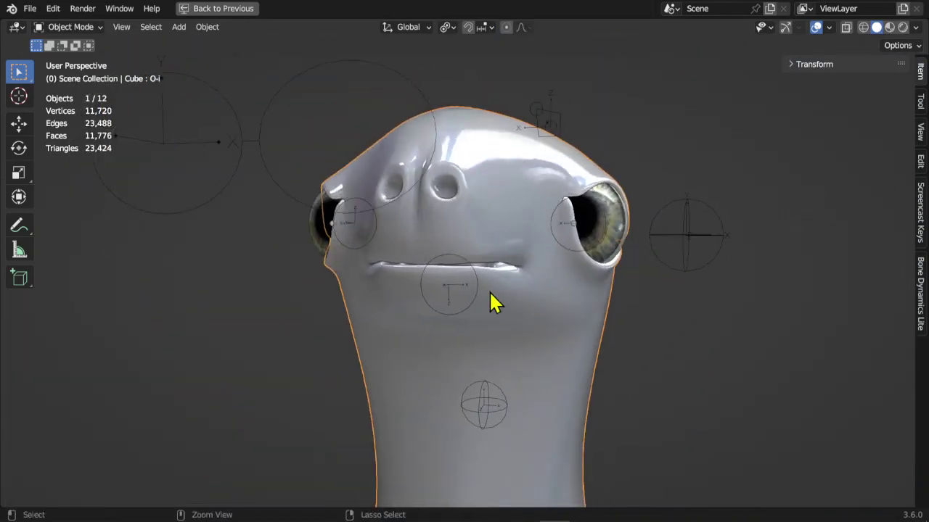
key(ctrl+space)
drag(802, 349, 772, 348)
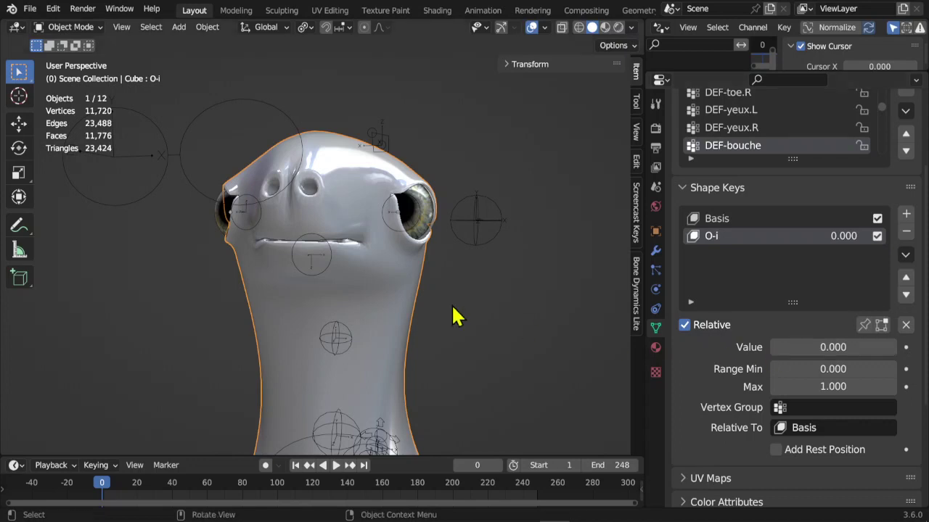
key(Tab)
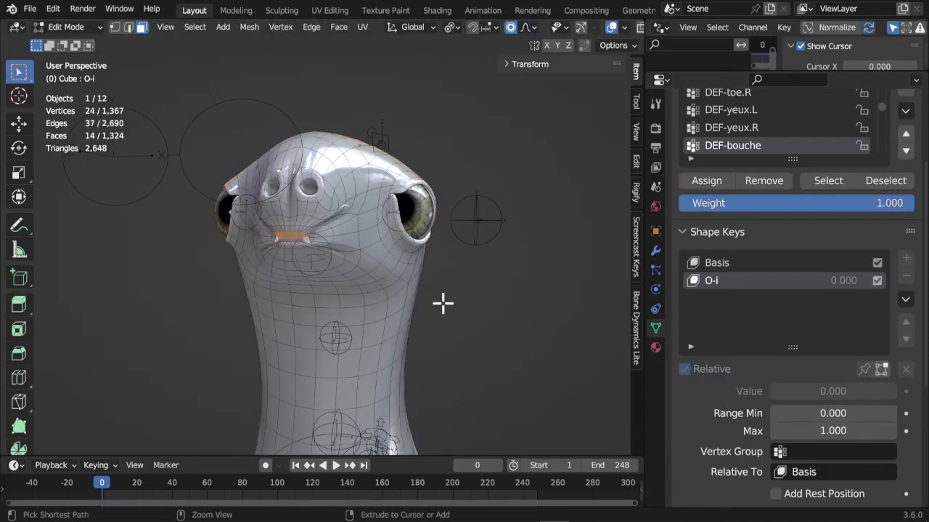
Undo the inward push and narrowing of the mouth faces.
key(ctrl+z)
key(ctrl+l)
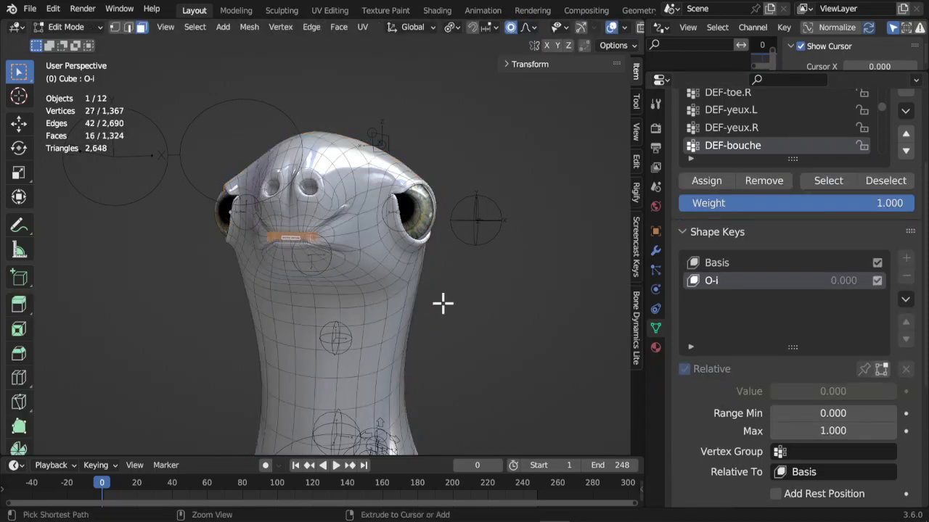
scroll(373, 297, up, 3)
scroll(312, 239, up, 3)
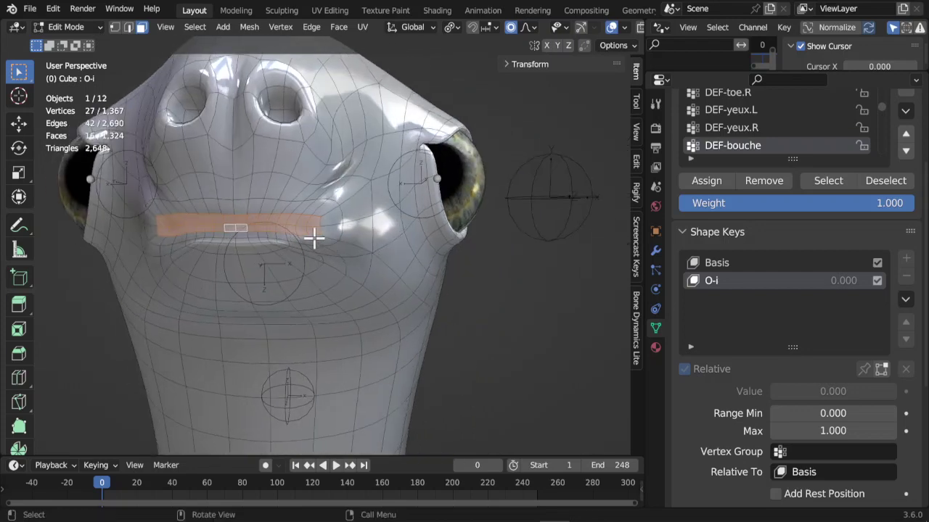
Select the four central faces of the mouth opening and push them about 0.119 m inward along Y.
click(240, 219)
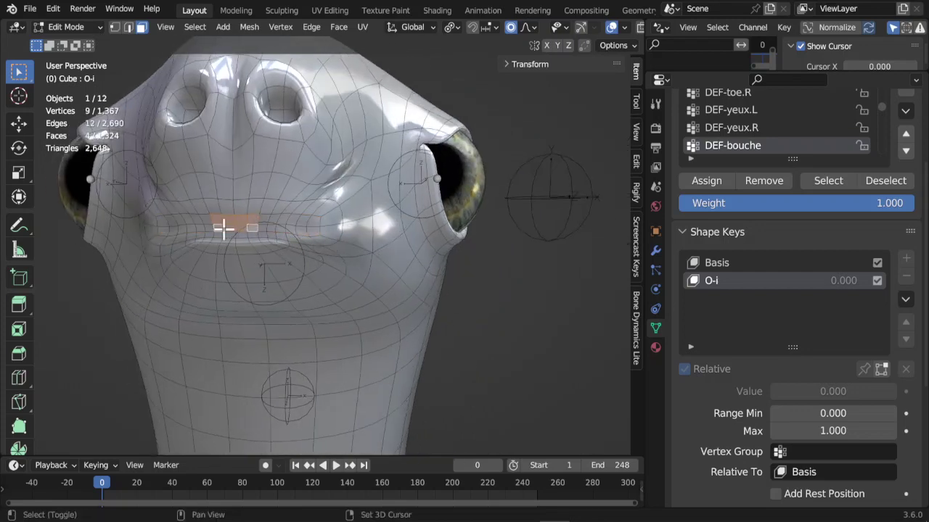
middle_drag(472, 307, 423, 319)
key(g)
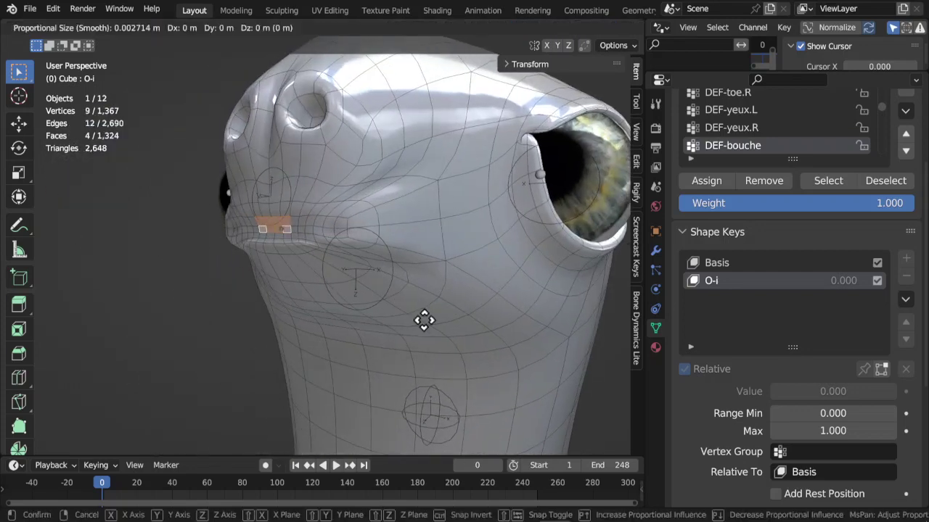
key(y)
click(374, 274)
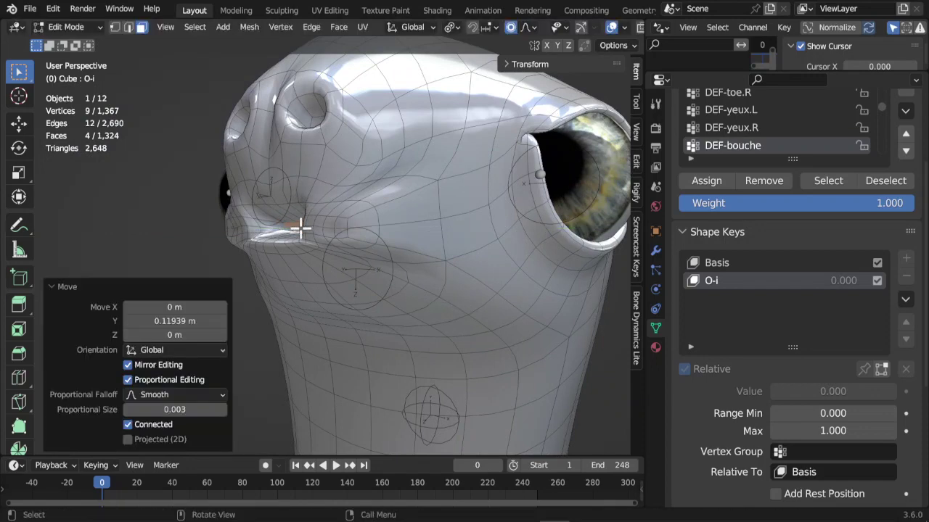
Preview the O-i shape key in Object Mode by varying its value between 0 and 1, leaving it at 0.000.
key(Tab)
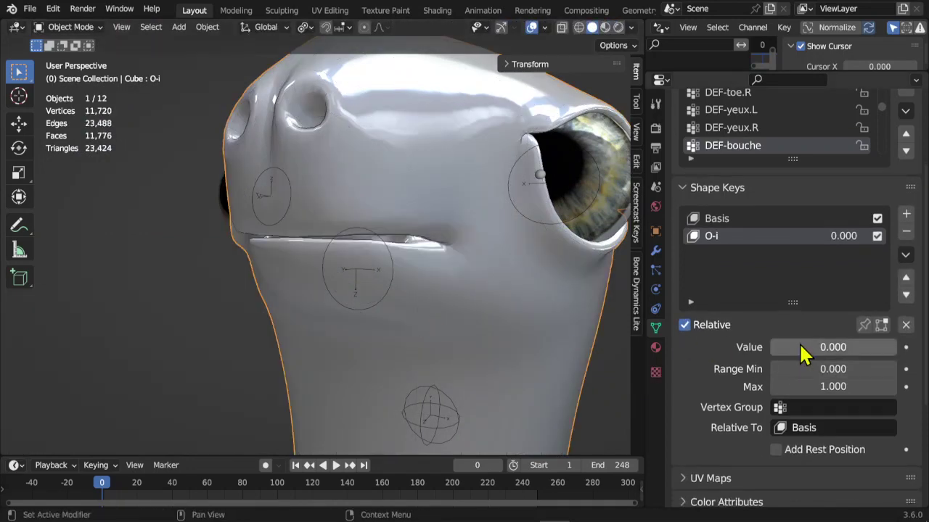
drag(802, 348, 897, 347)
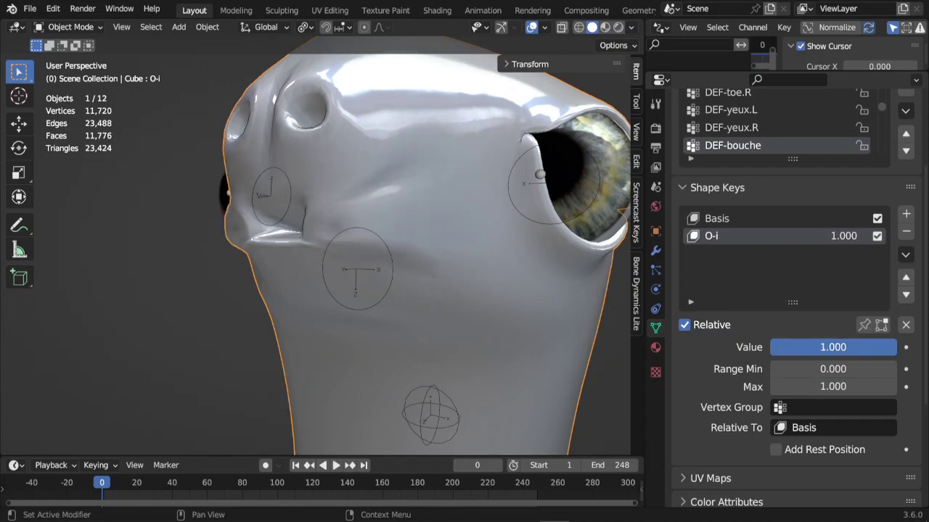
middle_drag(499, 288, 599, 328)
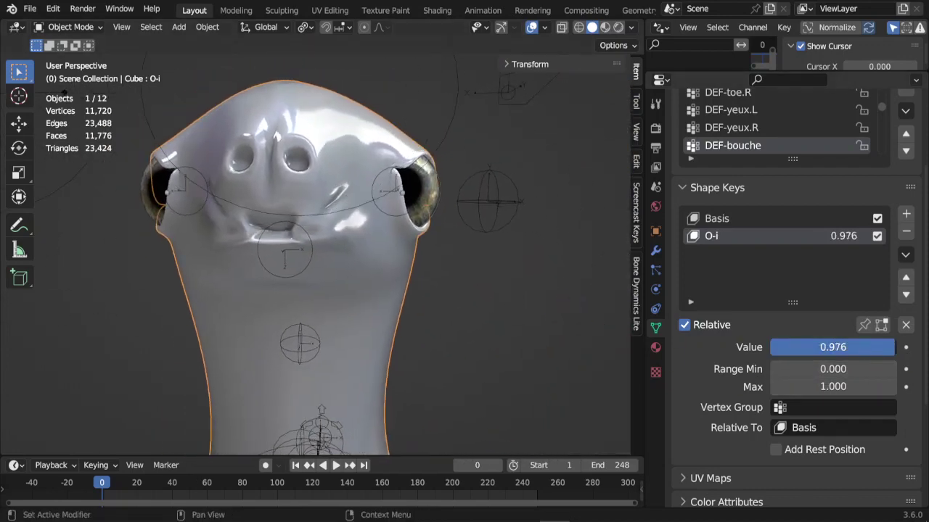
drag(894, 348, 770, 347)
scroll(495, 284, down, 6)
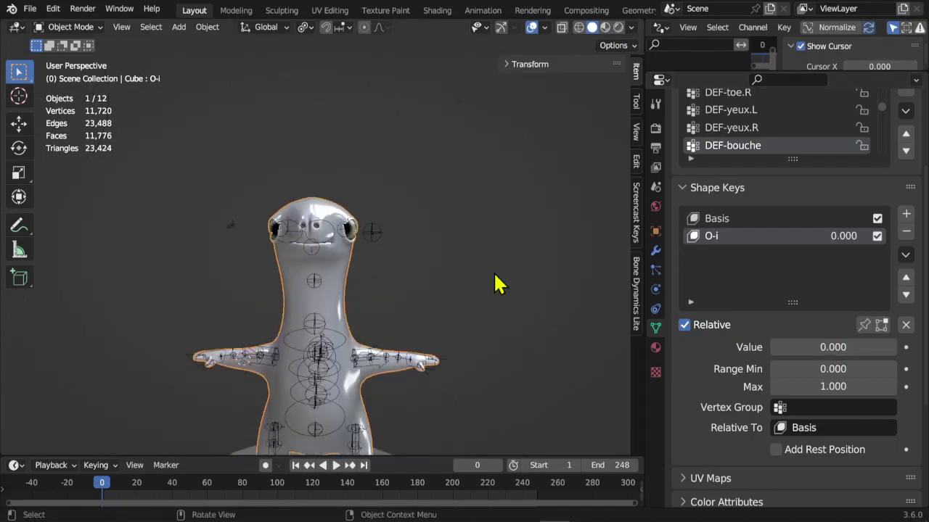
middle_drag(496, 285, 323, 228)
scroll(367, 245, up, 3)
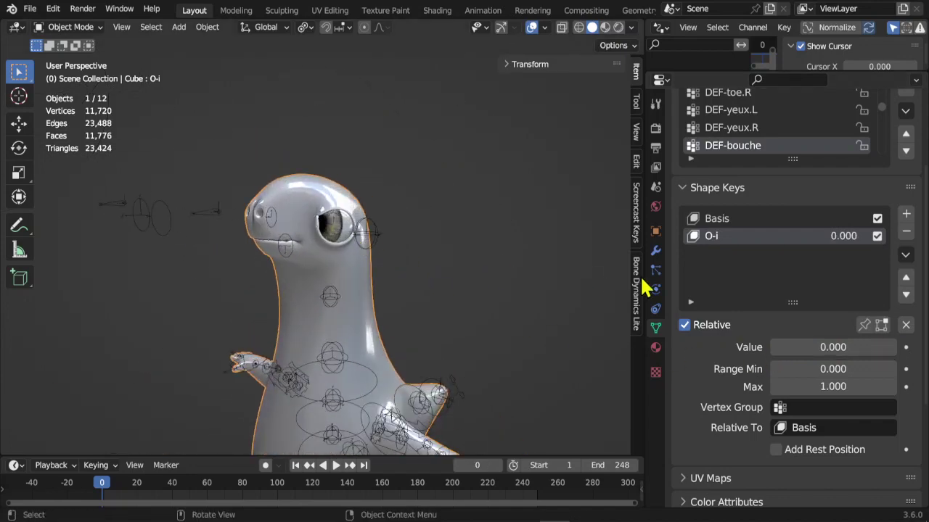
drag(815, 348, 770, 347)
Select the character mesh and add a driver to the O-i shape key's value.
middle_drag(485, 291, 334, 248)
click(334, 249)
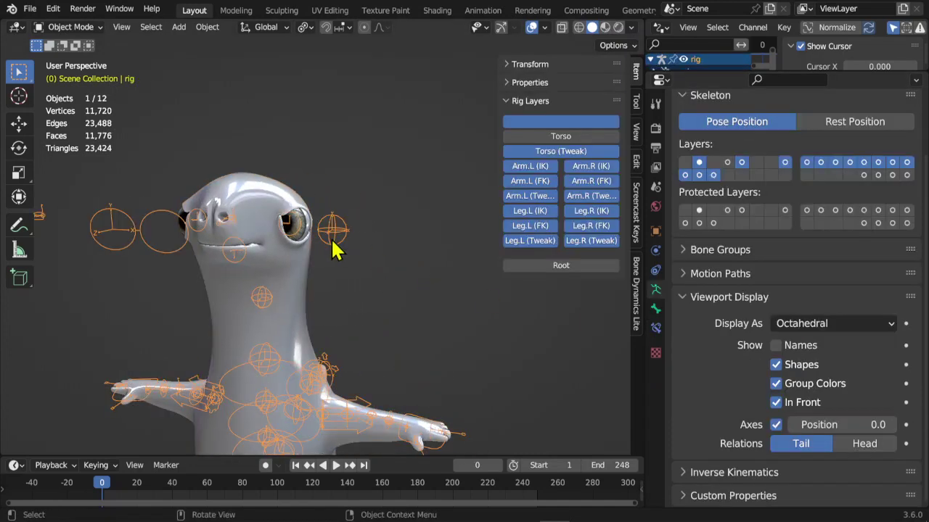
click(247, 196)
right_click(830, 401)
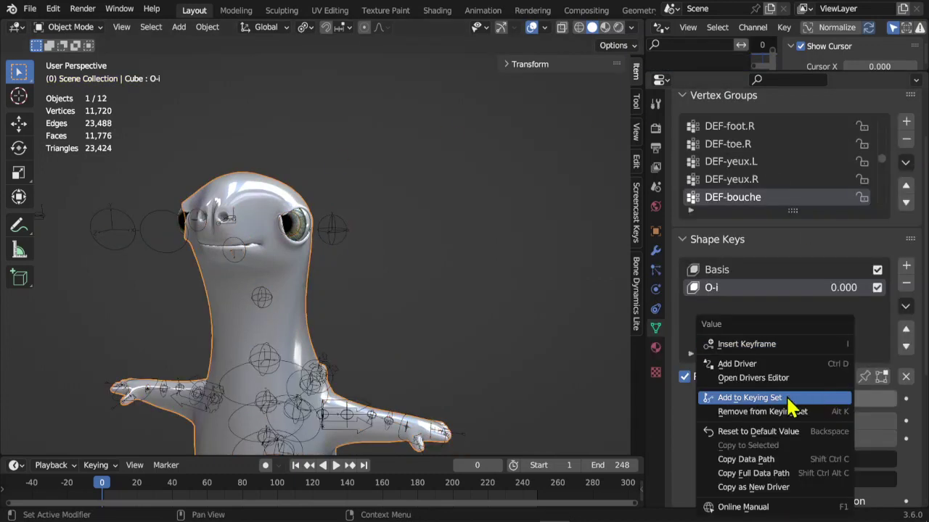
click(747, 365)
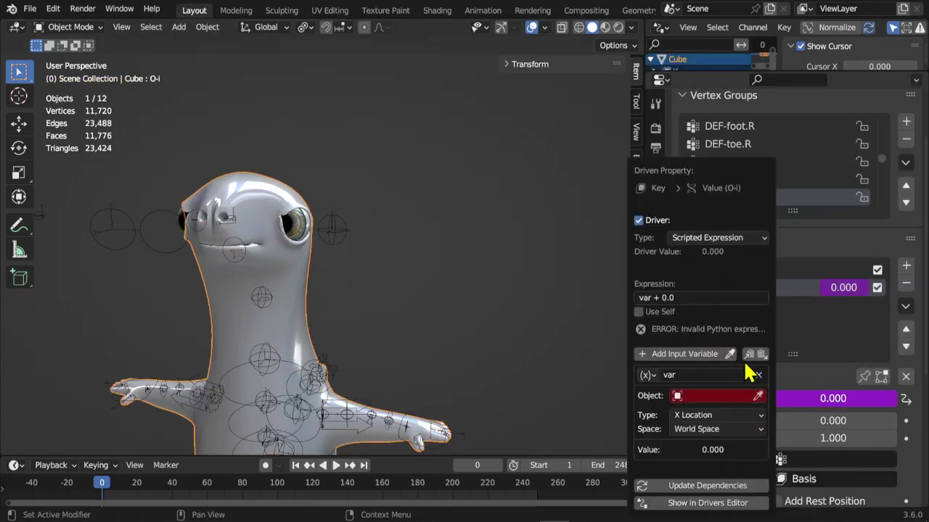
Set the driver variable's object to rig, its bone to driver-bouche and its space to Transform Space.
click(701, 396)
text(rig)
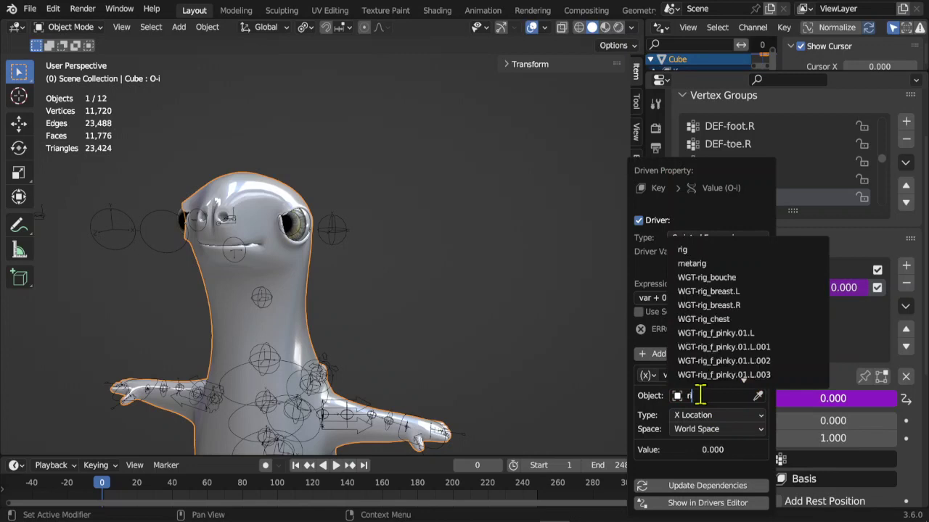
click(704, 249)
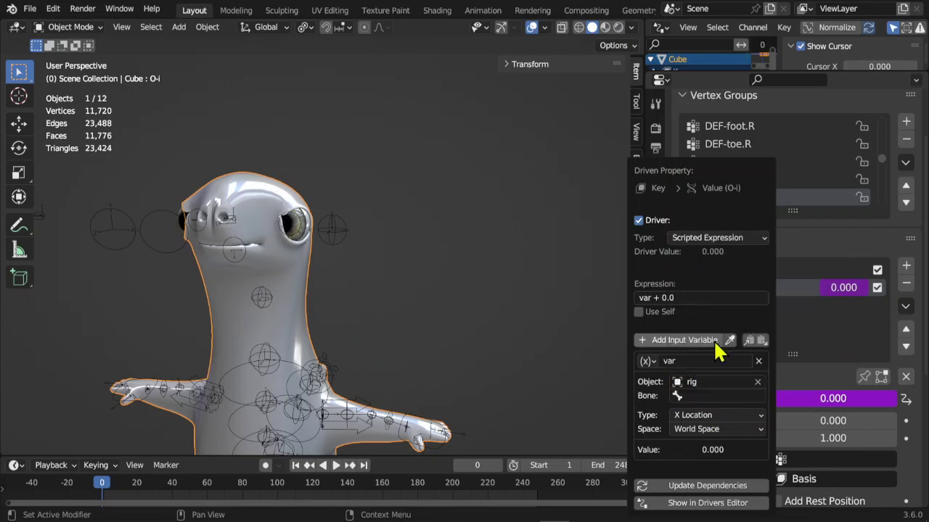
click(688, 396)
text(r)
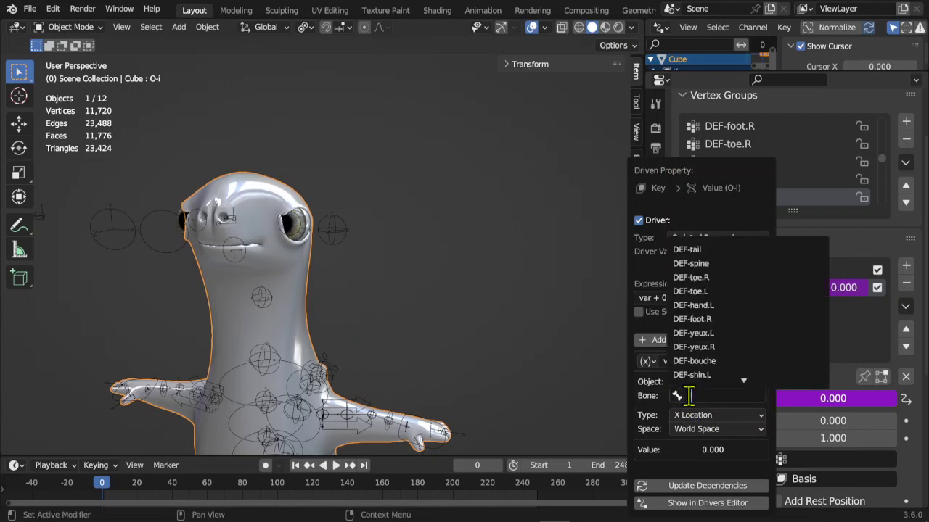
text(r)
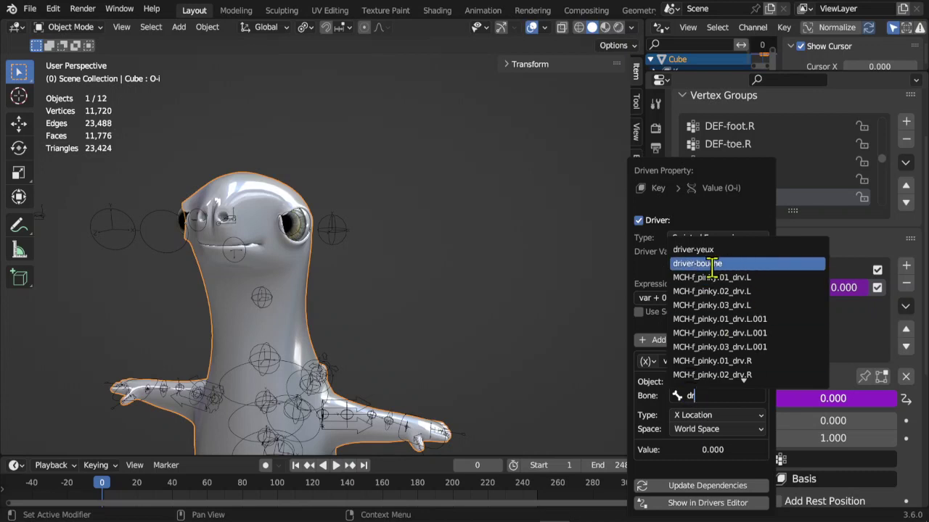
click(714, 264)
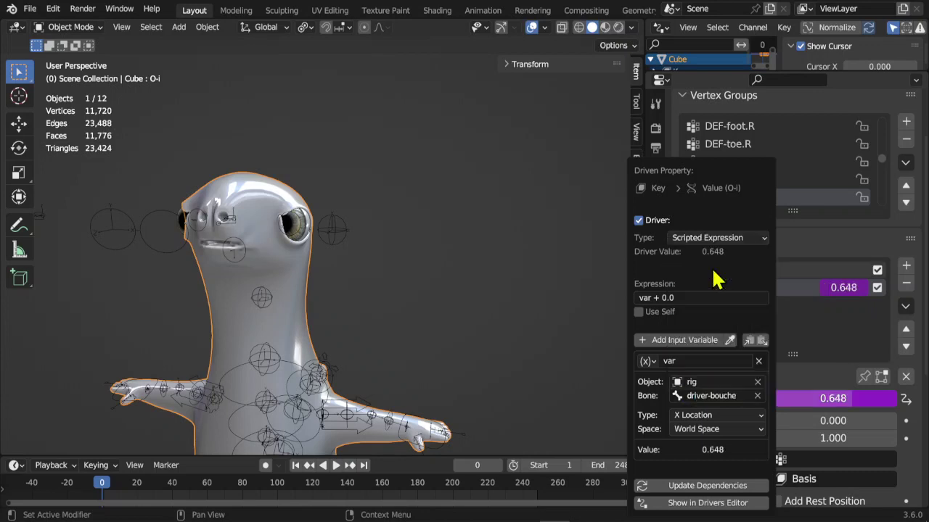
click(718, 431)
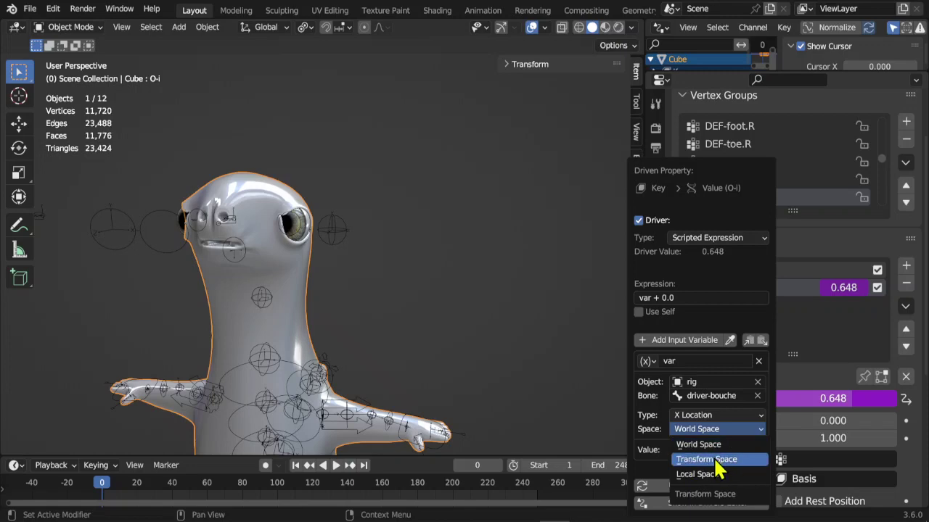
click(717, 462)
Put the rig in Pose Mode and test the O-i driver by moving the driver-bouche bone sideways, cancelling the move.
click(323, 229)
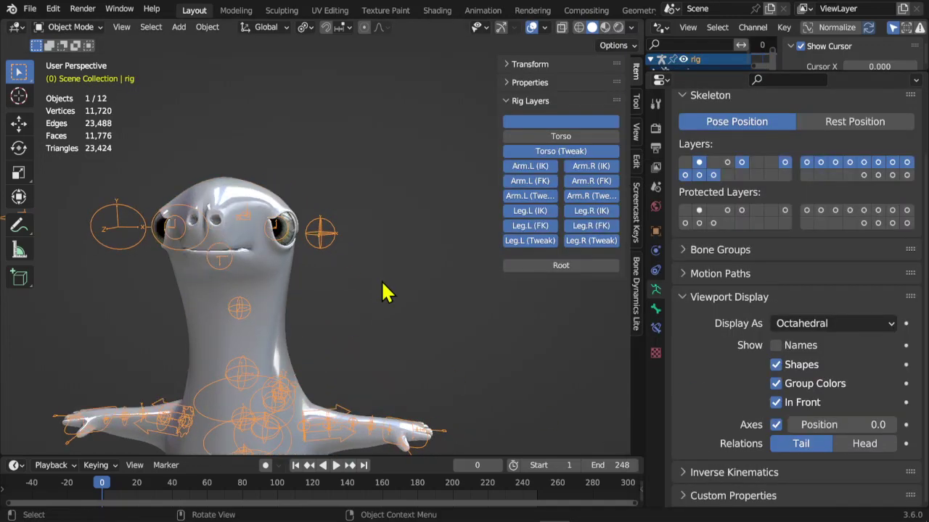
key(ctrl+Tab)
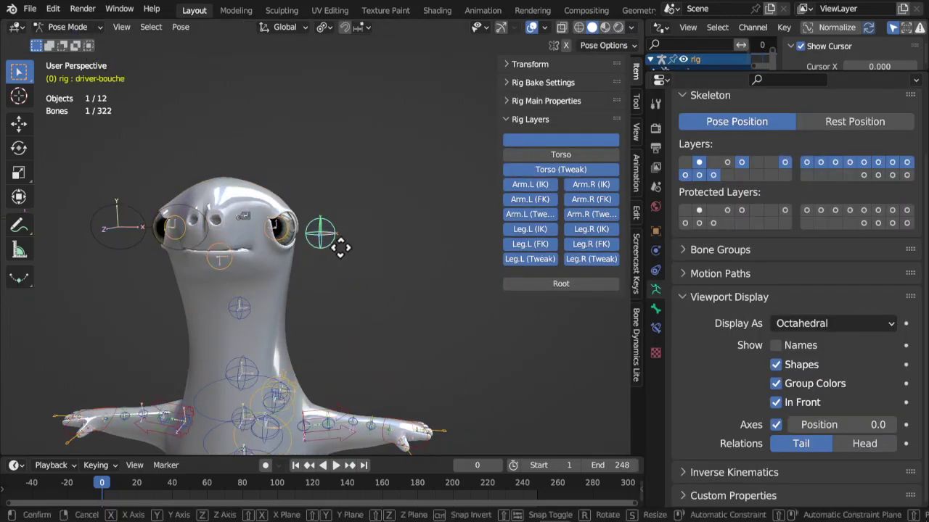
key(g)
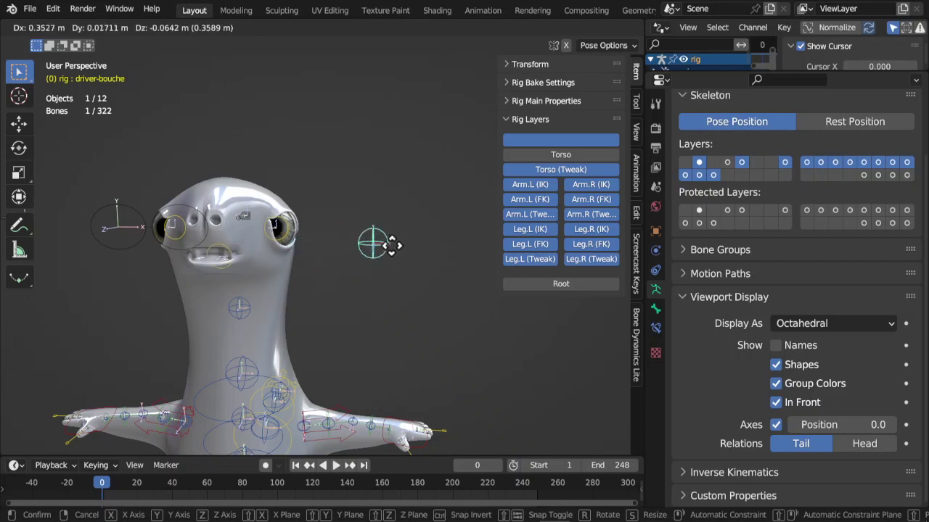
right_click(333, 291)
Move the driver-bouche bone around to test the mouth shapes and place it about 0.23 m along X.
scroll(332, 291, up, 1)
shift+middle_drag(324, 290, 358, 280)
key(g)
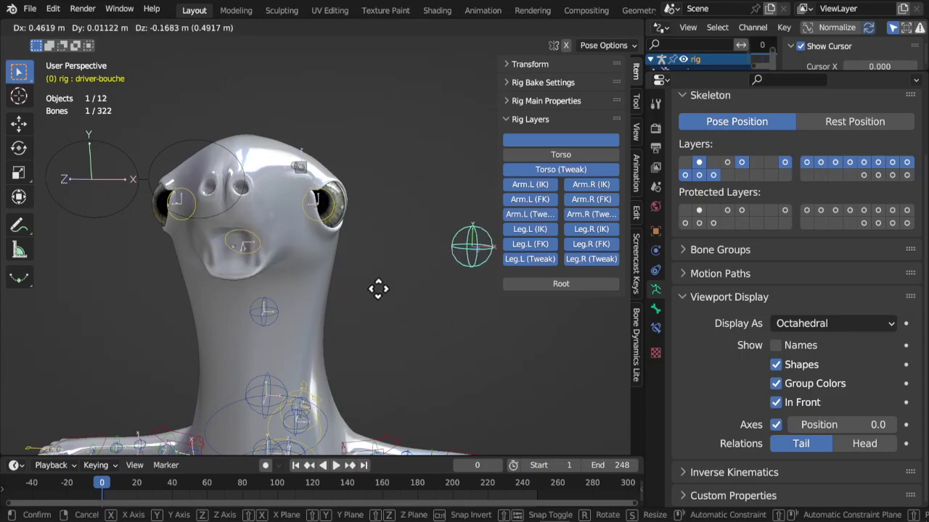
click(394, 279)
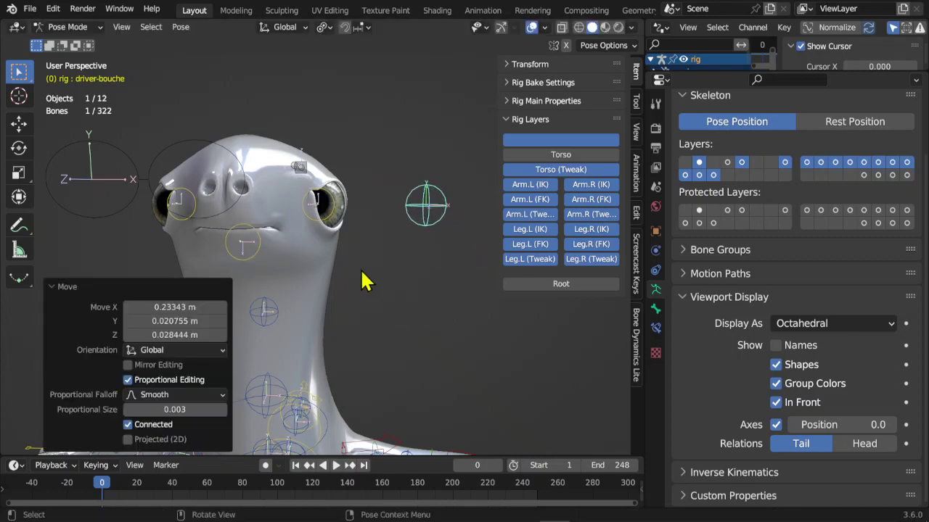
middle_drag(365, 280, 325, 266)
click(293, 209)
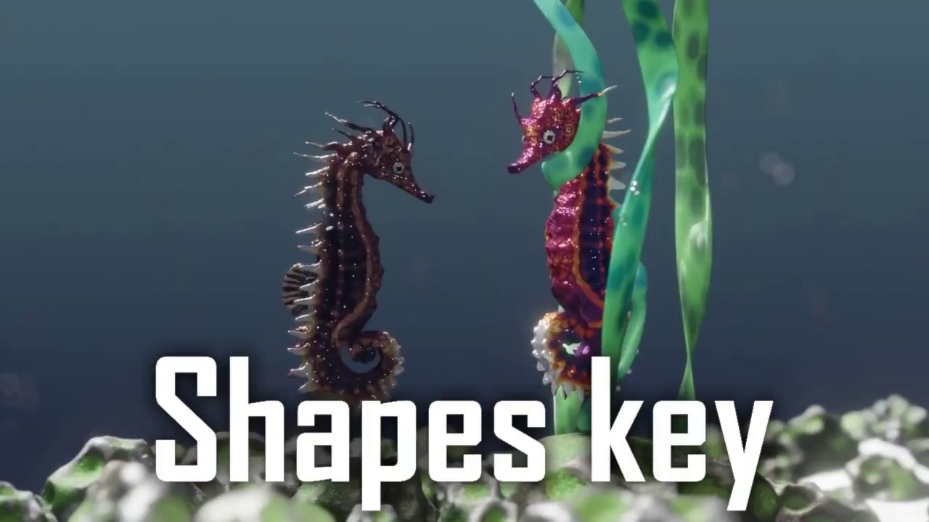